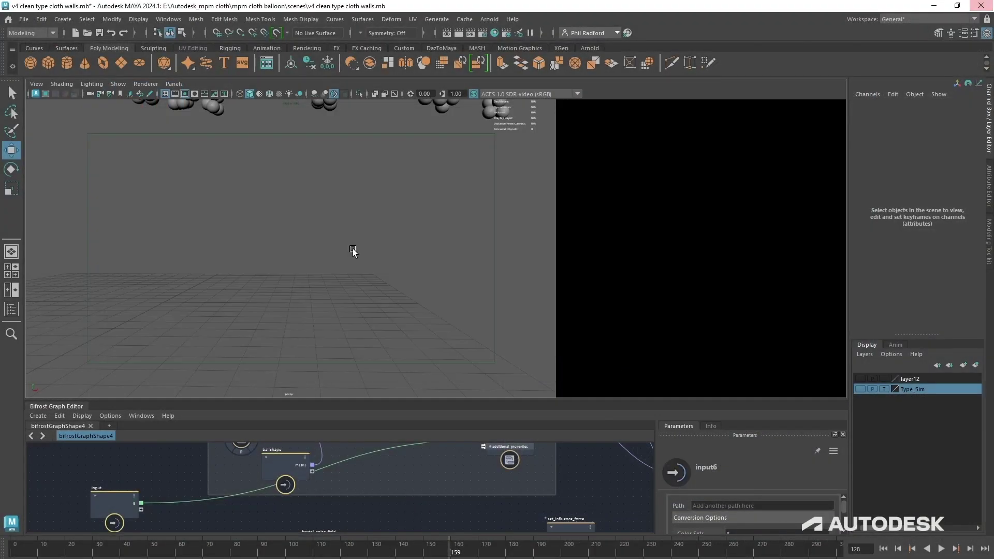
# - Enlarge the Bifrost graph area and group fractal_noise_field, input6, wind_influence and set_influence_force in a backdrop named fields
pyautogui.moveTo(381, 403); pyautogui.dragTo(383, 216)
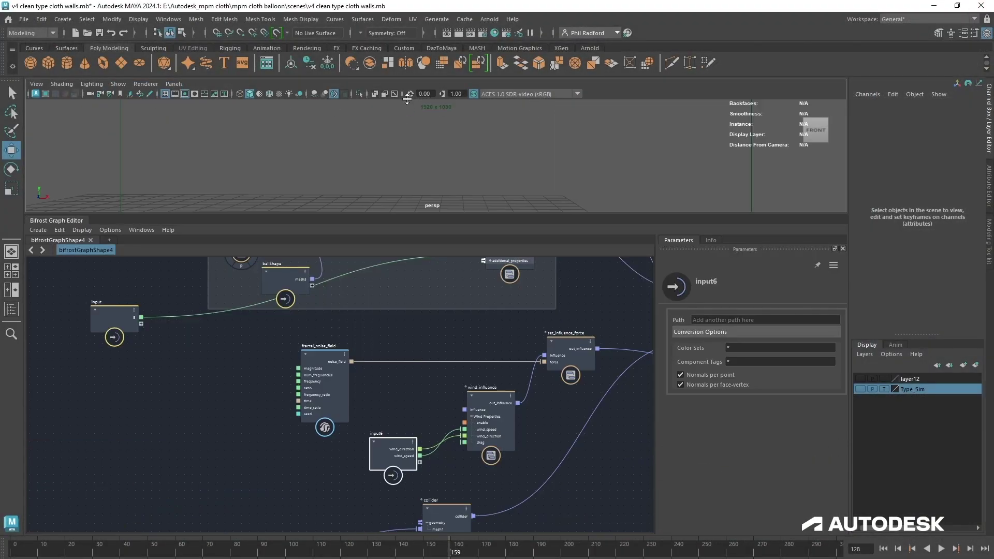
pyautogui.keyDown('alt'); pyautogui.moveTo(421, 359); pyautogui.dragTo(326, 389, button='middle'); pyautogui.keyUp('alt')
pyautogui.keyDown('alt'); pyautogui.moveTo(343, 389); pyautogui.dragTo(312, 389, button='right'); pyautogui.keyUp('alt')
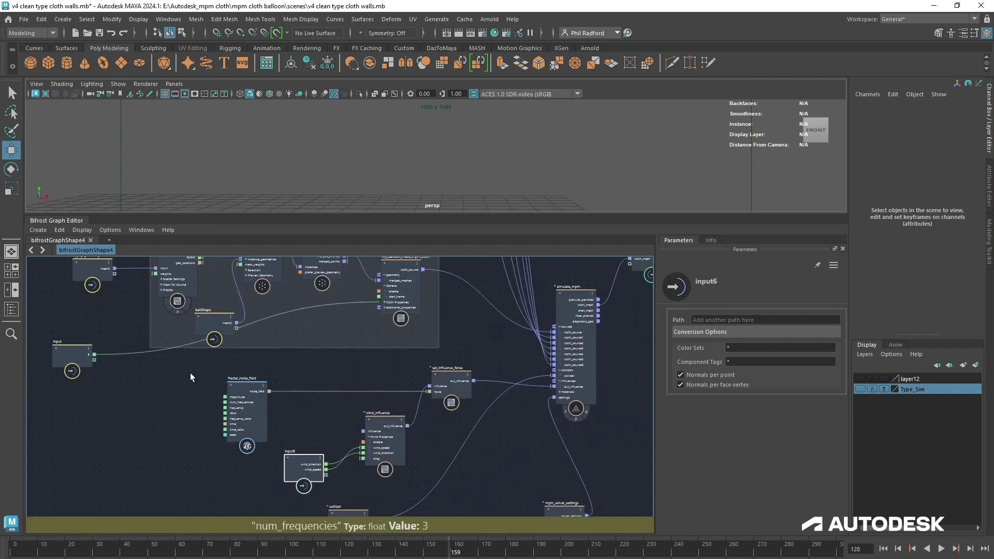
pyautogui.moveTo(212, 374); pyautogui.dragTo(450, 464)
pyautogui.rightClick(291, 406)
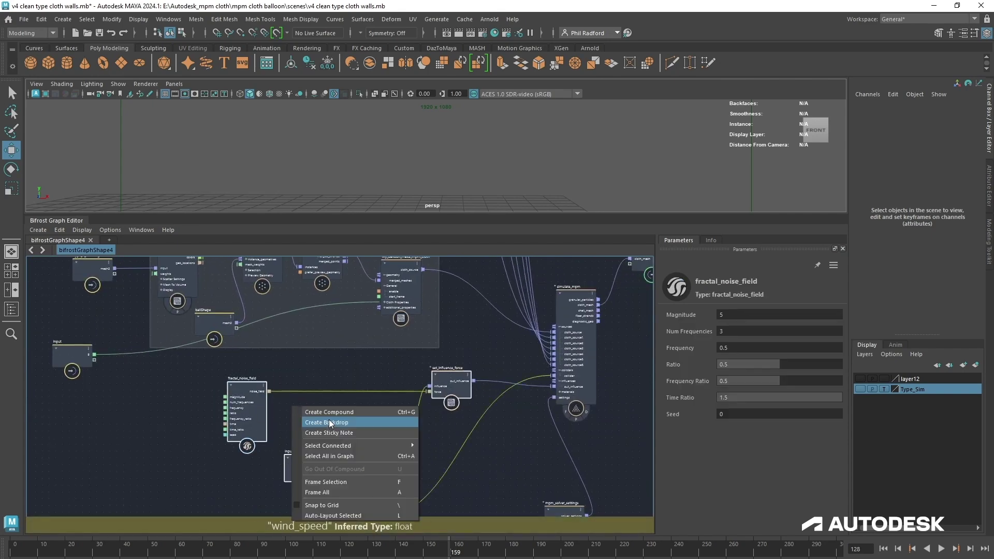
pyautogui.click(337, 424)
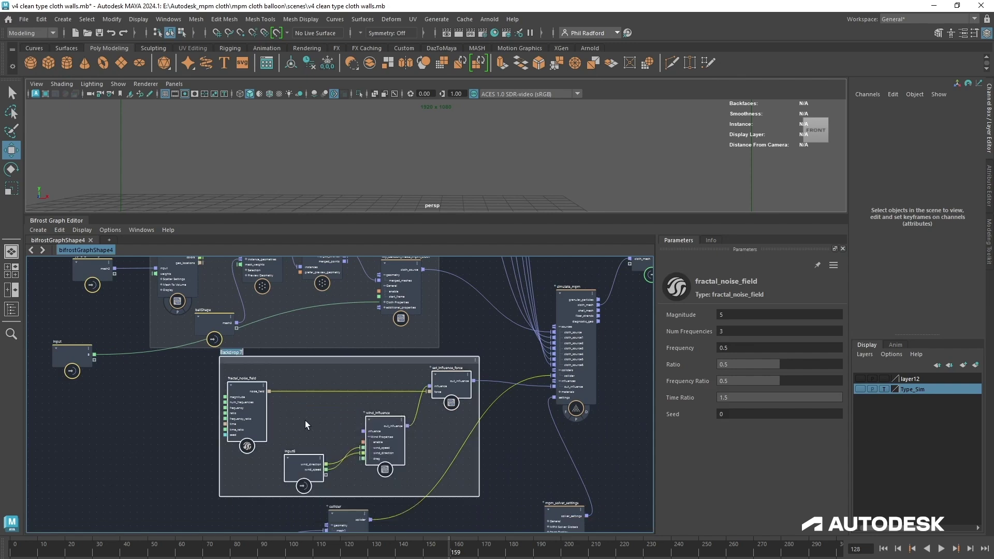
pyautogui.write('fields')
pyautogui.moveTo(316, 366); pyautogui.dragTo(248, 382)
# - Tidy the collider, input_by_Path and mpm_solver_settings nodes, placing the collider and its input clear below the fields backdrop
pyautogui.moveTo(455, 466); pyautogui.dragTo(408, 362, button='middle')
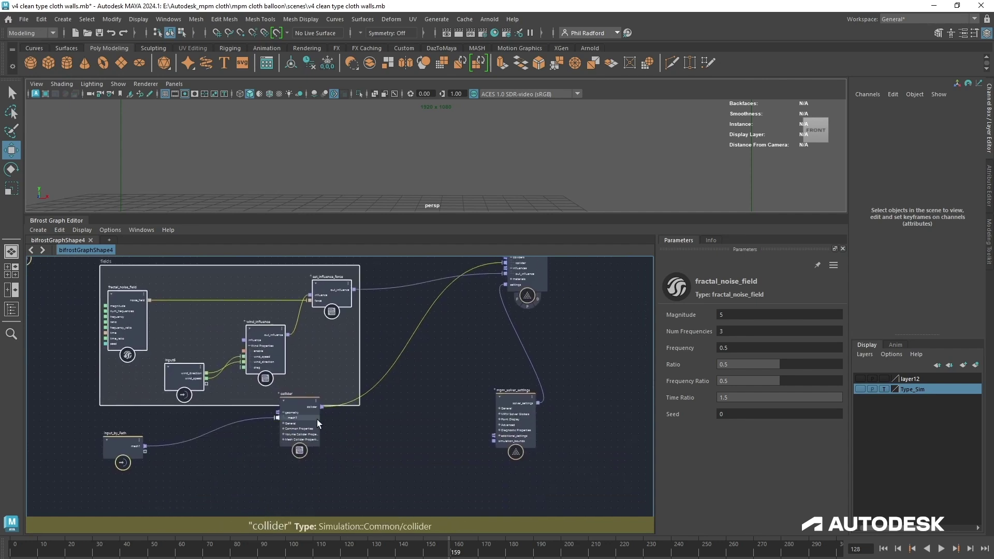
pyautogui.click(354, 452)
pyautogui.moveTo(354, 450); pyautogui.dragTo(356, 442)
pyautogui.moveTo(127, 443); pyautogui.dragTo(141, 436)
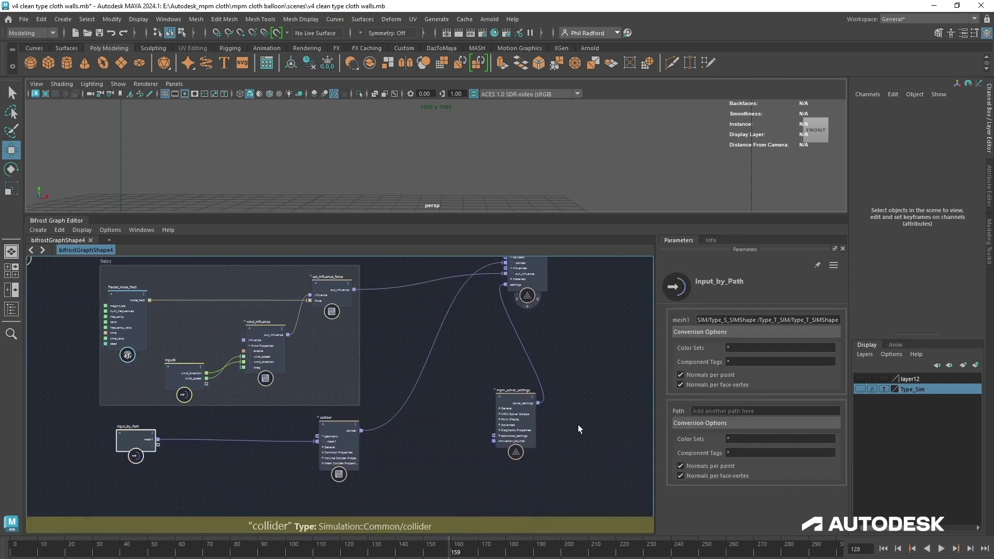
pyautogui.moveTo(525, 423); pyautogui.dragTo(500, 420)
# - Move the simulate_mpm node higher in the graph, beside the balloon cloth backdrops that feed it
pyautogui.keyDown('alt'); pyautogui.moveTo(572, 415); pyautogui.dragTo(551, 489, button='middle'); pyautogui.keyUp('alt')
pyautogui.keyDown('alt'); pyautogui.moveTo(551, 488); pyautogui.dragTo(399, 435, button='right'); pyautogui.keyUp('alt')
pyautogui.keyDown('alt'); pyautogui.moveTo(550, 343); pyautogui.dragTo(435, 266, button='middle'); pyautogui.keyUp('alt')
pyautogui.scroll(2, 500, 356)
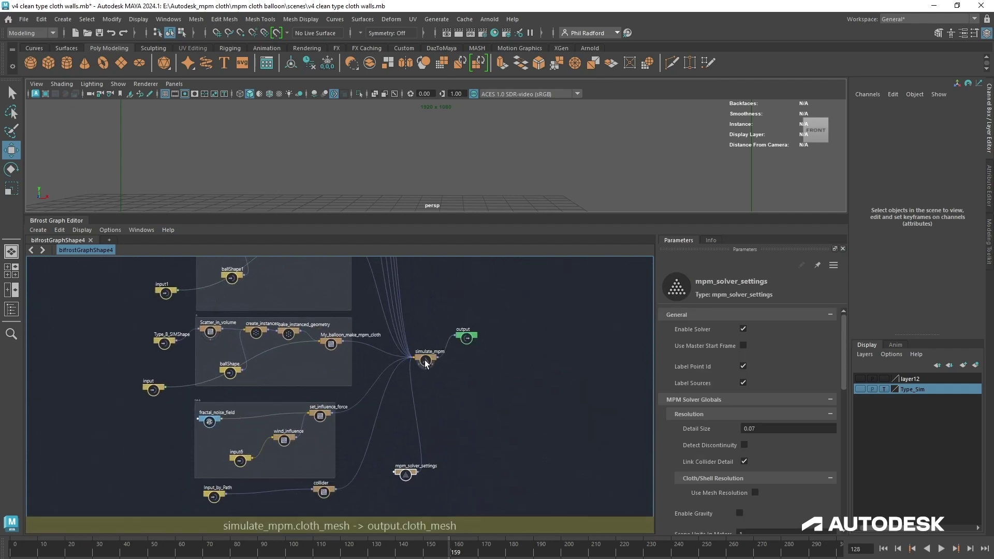
pyautogui.moveTo(424, 360); pyautogui.dragTo(426, 231)
pyautogui.keyDown('alt'); pyautogui.moveTo(481, 300); pyautogui.dragTo(471, 398, button='middle'); pyautogui.keyUp('alt')
pyautogui.scroll(3, 476, 379)
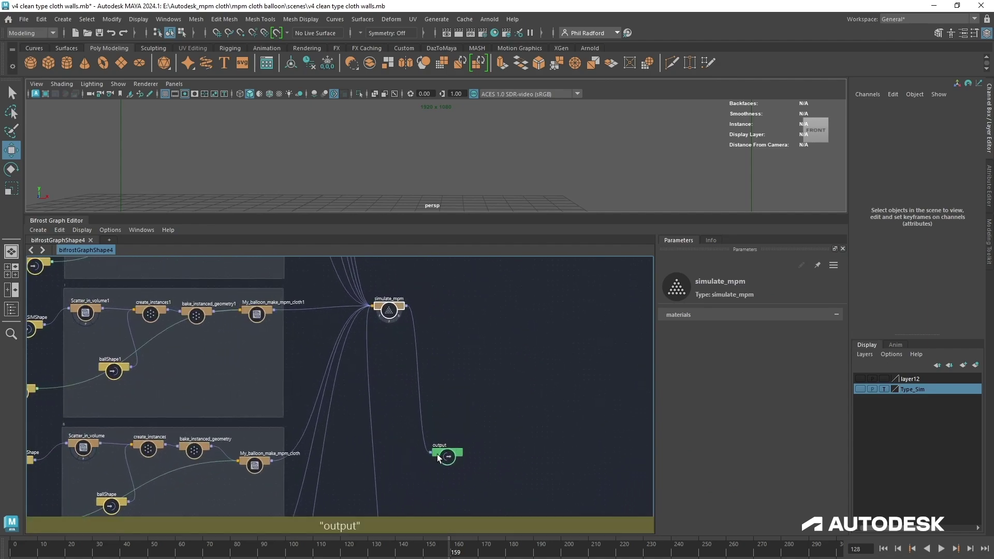
# - Bring the output node up closer to simulate_mpm and raise simulate_mpm further above it
pyautogui.moveTo(448, 453); pyautogui.dragTo(505, 327)
pyautogui.scroll(2, 449, 387)
pyautogui.scroll(1, 427, 380)
pyautogui.keyDown('alt'); pyautogui.moveTo(422, 389); pyautogui.dragTo(481, 447, button='middle'); pyautogui.keyUp('alt')
pyautogui.moveTo(421, 353); pyautogui.dragTo(447, 318)
pyautogui.keyDown('alt'); pyautogui.moveTo(462, 465); pyautogui.dragTo(379, 558, button='middle'); pyautogui.keyUp('alt')
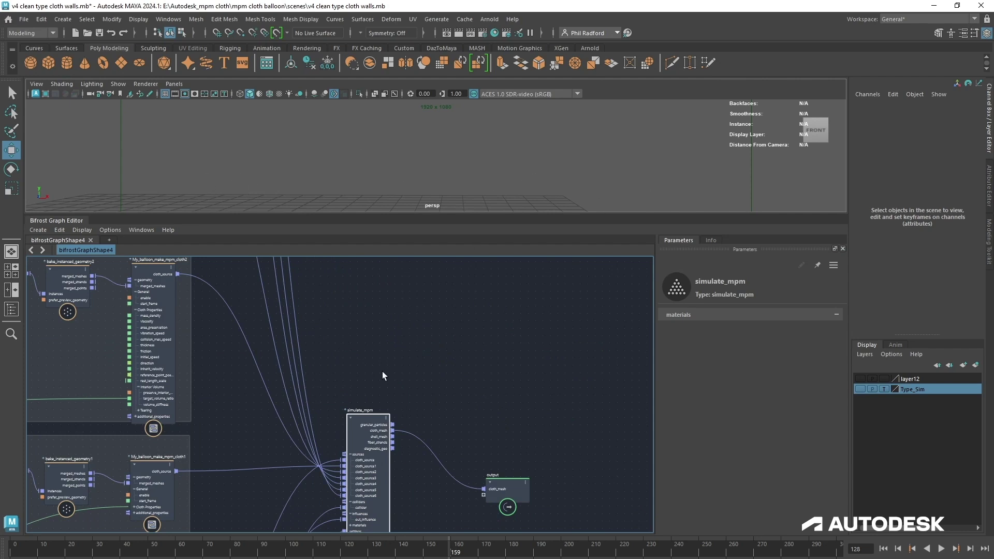
pyautogui.moveTo(356, 427); pyautogui.dragTo(356, 305)
pyautogui.moveTo(432, 414); pyautogui.dragTo(505, 250, button='middle')
# - Try adding a source_color_property node on the additional_properties port of My_balloon_make_mpm_cloth1, and delete it
pyautogui.keyDown('alt'); pyautogui.moveTo(293, 343); pyautogui.dragTo(347, 365, button='middle'); pyautogui.keyUp('alt')
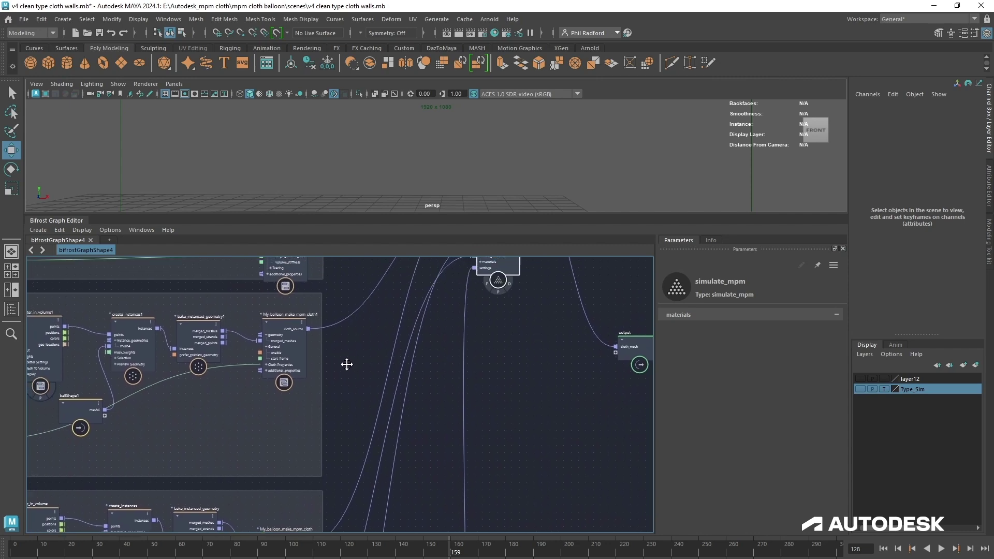
pyautogui.rightClick(293, 373)
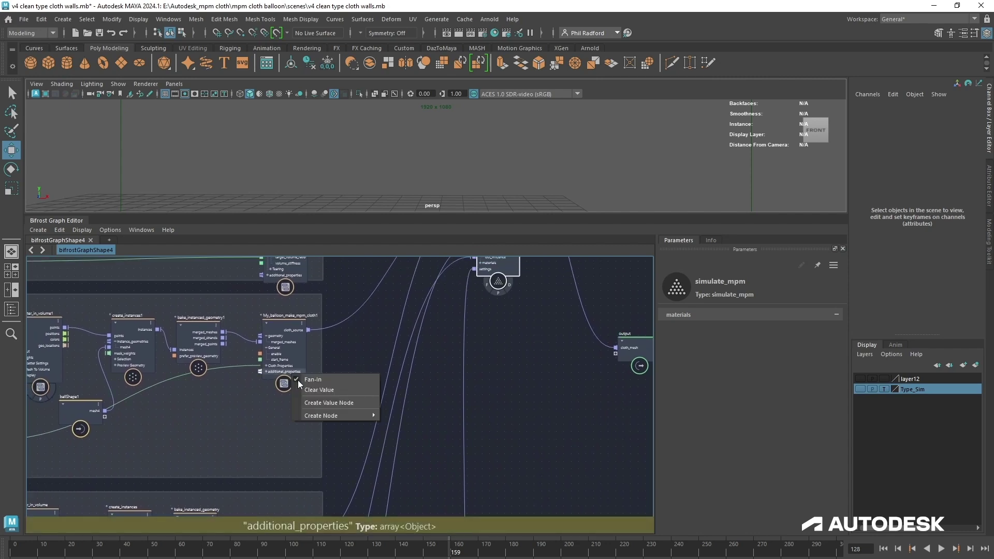
pyautogui.moveTo(320, 415)
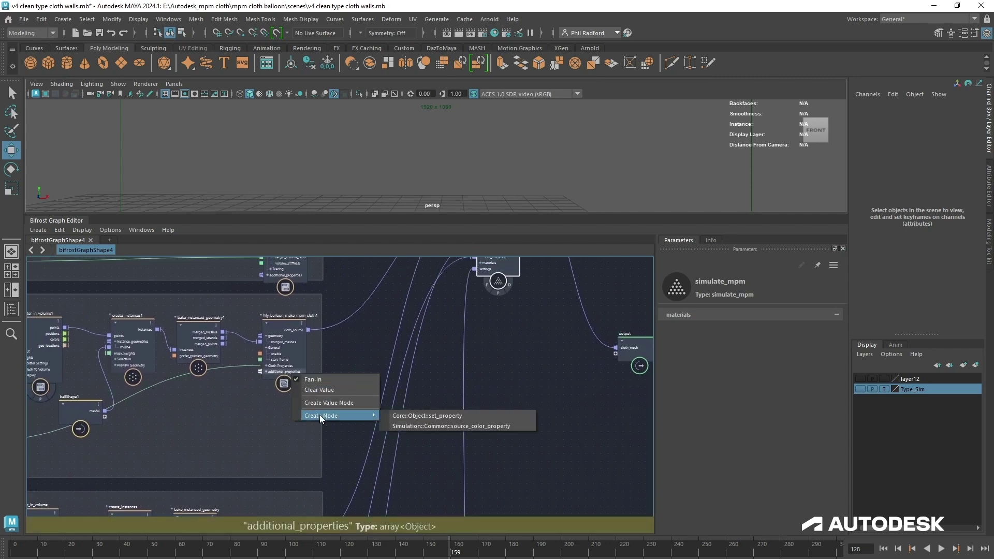
pyautogui.click(435, 426)
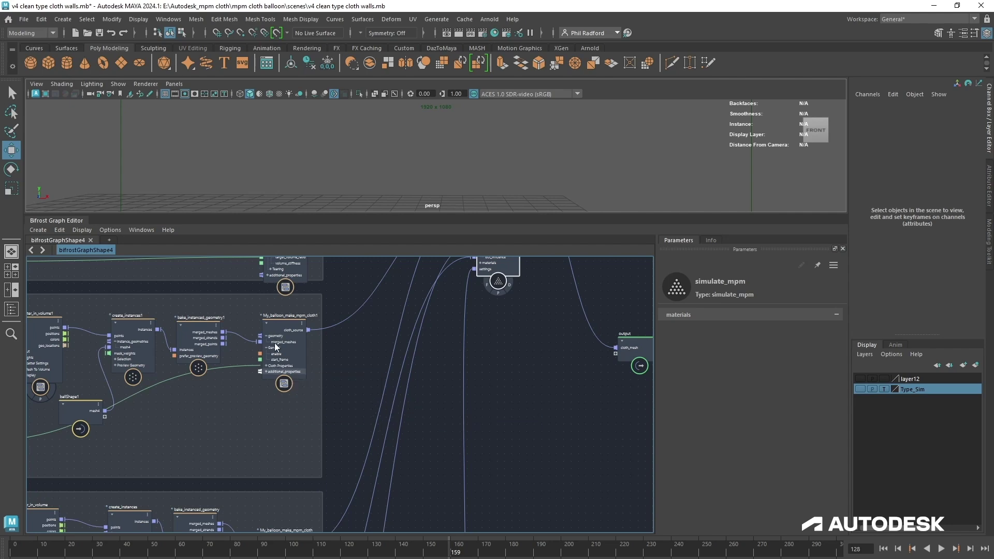
pyautogui.keyDown('alt'); pyautogui.moveTo(334, 421); pyautogui.dragTo(343, 271, button='middle'); pyautogui.keyUp('alt')
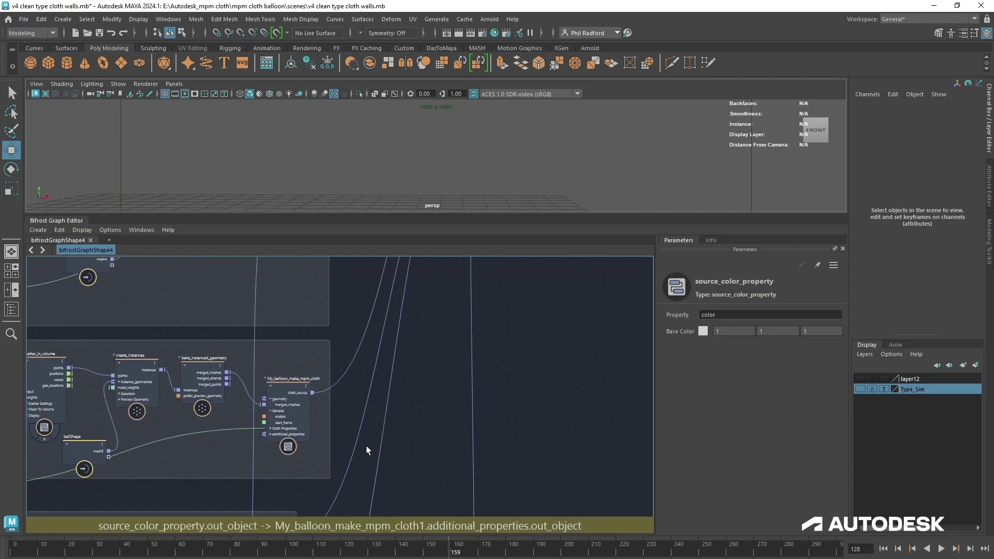
pyautogui.keyDown('alt'); pyautogui.moveTo(367, 445); pyautogui.dragTo(368, 333, button='middle'); pyautogui.keyUp('alt')
pyautogui.keyDown('alt'); pyautogui.moveTo(369, 333); pyautogui.dragTo(272, 331, button='right'); pyautogui.keyUp('alt')
pyautogui.moveTo(272, 451); pyautogui.dragTo(365, 436)
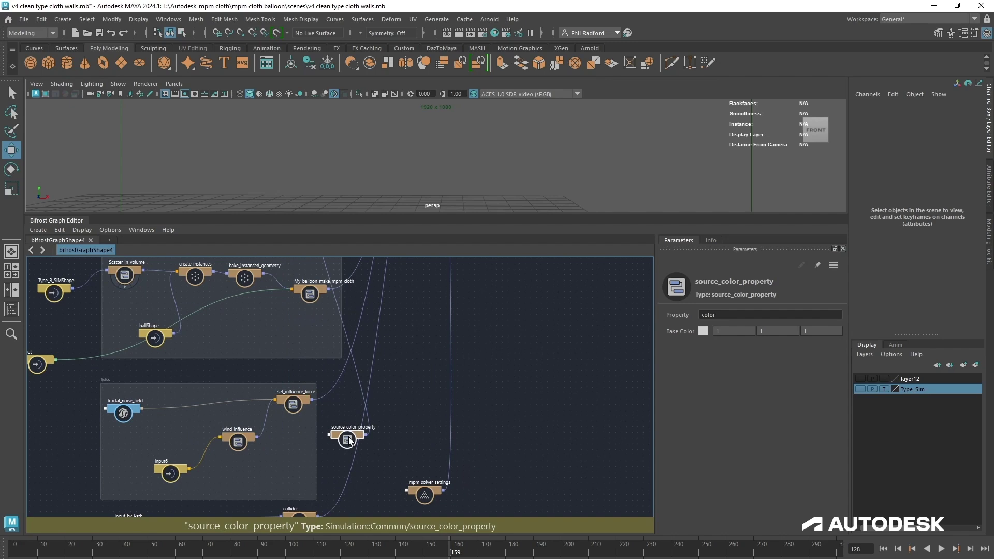
pyautogui.press('Delete')
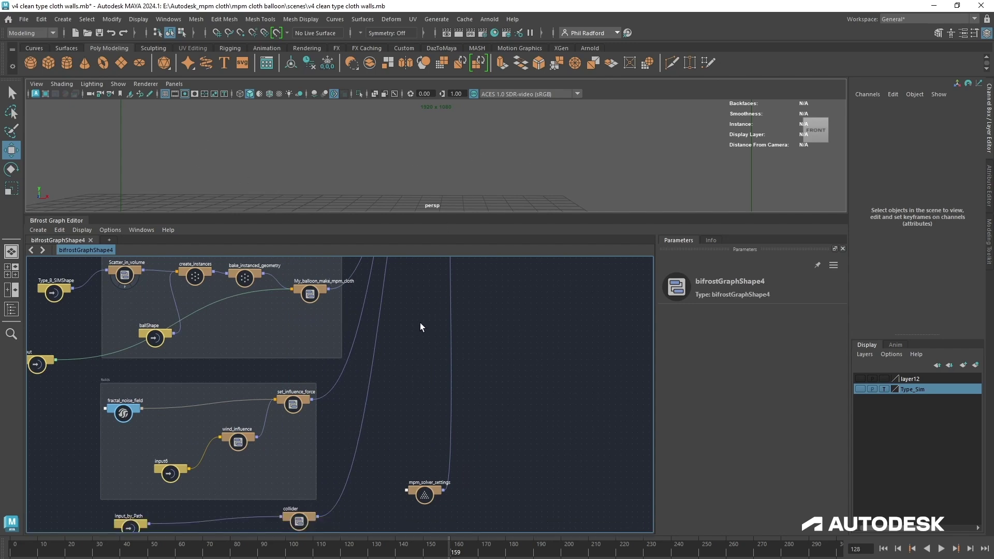
# - Move the output node level with simulate_mpm's output ports, leaving a wide gap between the two nodes
pyautogui.moveTo(422, 318); pyautogui.dragTo(410, 534, button='middle')
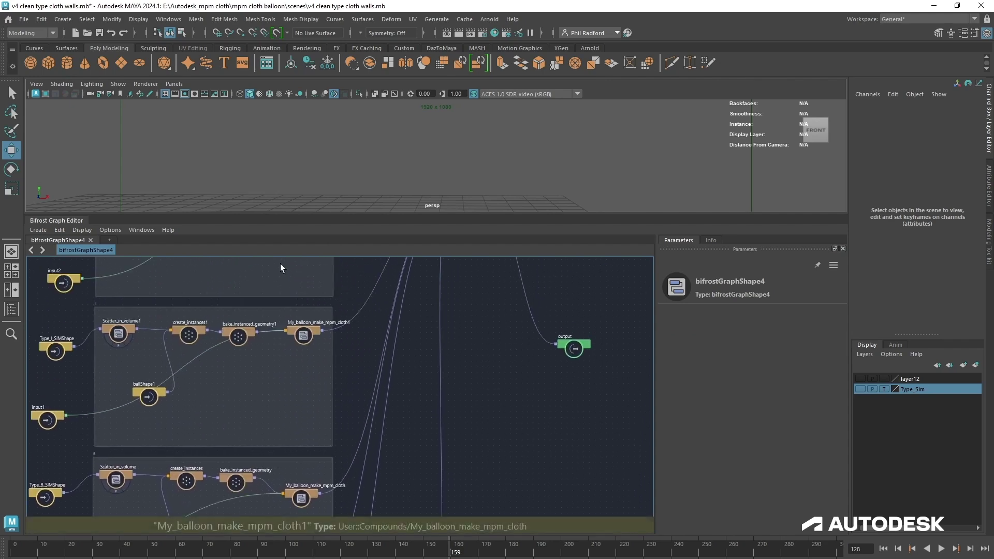
pyautogui.keyDown('alt'); pyautogui.moveTo(351, 341); pyautogui.dragTo(376, 476, button='middle'); pyautogui.keyUp('alt')
pyautogui.keyDown('alt'); pyautogui.moveTo(387, 373); pyautogui.dragTo(327, 398, button='middle'); pyautogui.keyUp('alt')
pyautogui.scroll(5, 425, 405)
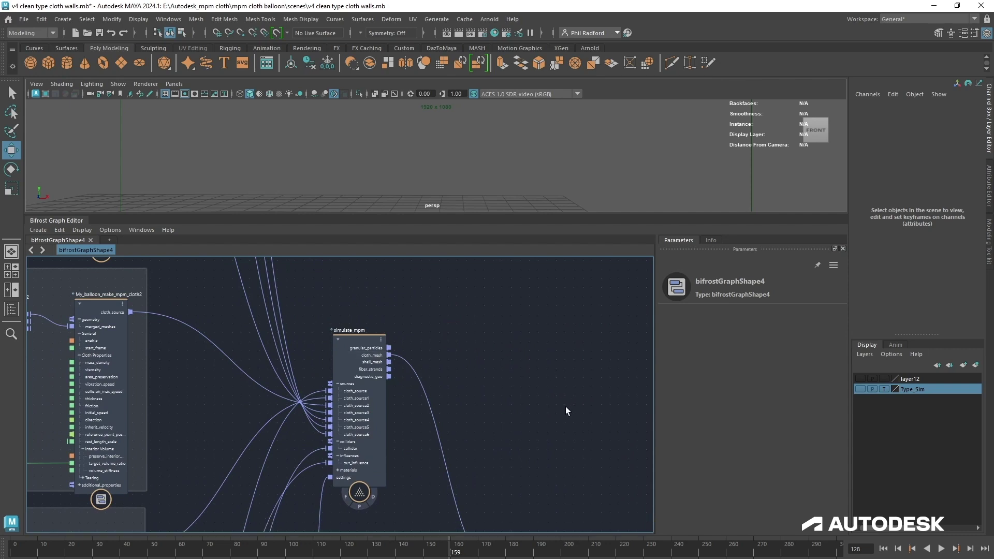
pyautogui.moveTo(566, 406); pyautogui.dragTo(482, 398, button='middle')
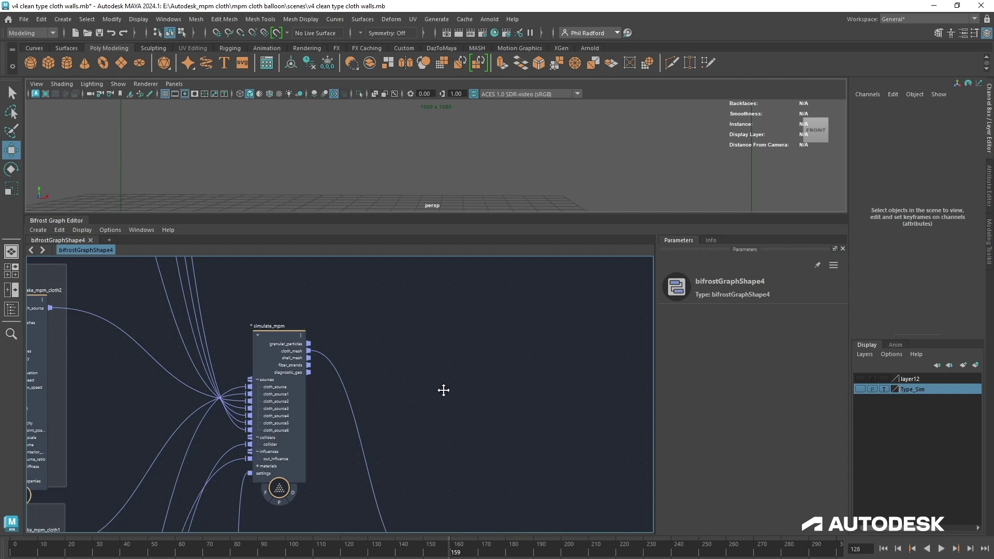
pyautogui.keyDown('alt'); pyautogui.moveTo(444, 391); pyautogui.dragTo(369, 285, button='middle'); pyautogui.keyUp('alt')
pyautogui.keyDown('alt'); pyautogui.moveTo(369, 286); pyautogui.dragTo(348, 316, button='right'); pyautogui.keyUp('alt')
pyautogui.moveTo(390, 451); pyautogui.dragTo(542, 242)
# - Examine simulate_mpm's cloth_mesh output array and the cloth sources connected into the node
pyautogui.keyDown('alt'); pyautogui.moveTo(369, 291); pyautogui.dragTo(374, 410, button='middle'); pyautogui.keyUp('alt')
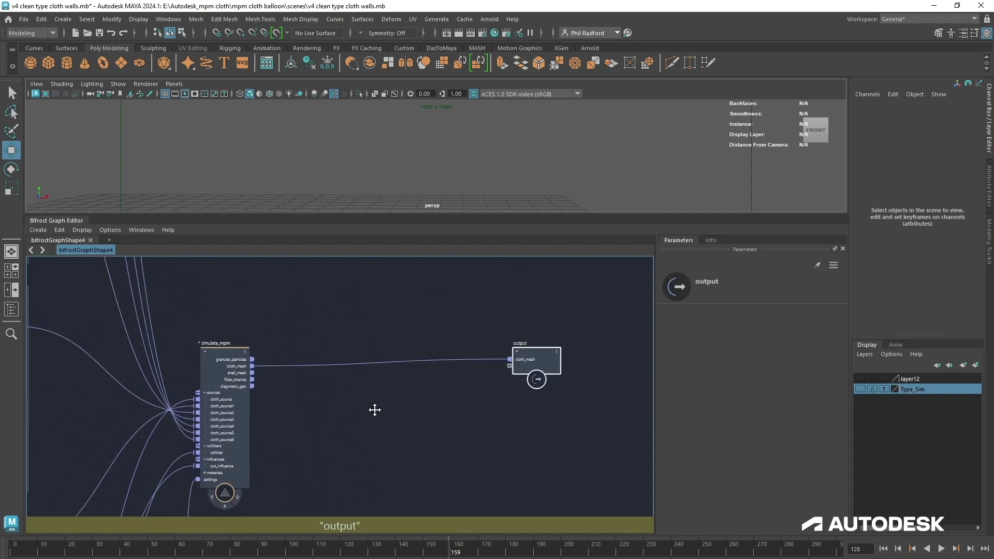
pyautogui.scroll(1, 375, 409)
pyautogui.scroll(2, 374, 410)
pyautogui.moveTo(282, 410); pyautogui.dragTo(333, 406, button='middle')
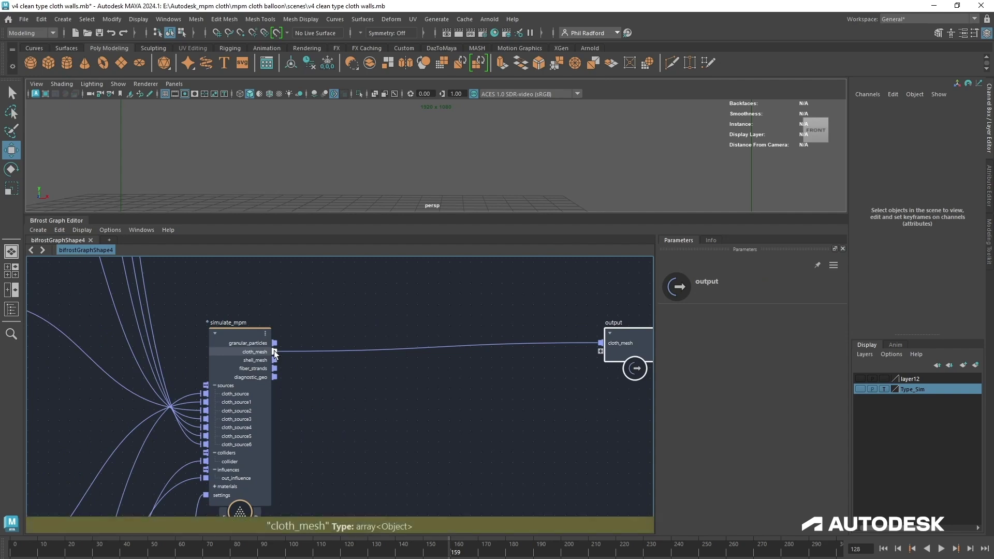
pyautogui.moveTo(88, 406); pyautogui.dragTo(403, 387, button='middle')
pyautogui.scroll(-1, 380, 388)
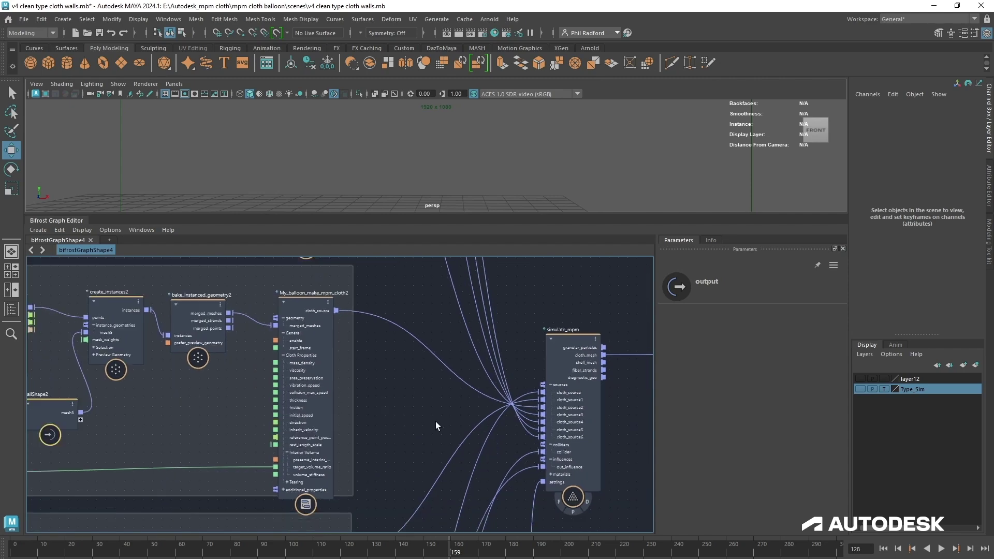
pyautogui.moveTo(574, 422); pyautogui.dragTo(438, 421, button='middle')
pyautogui.click(427, 358)
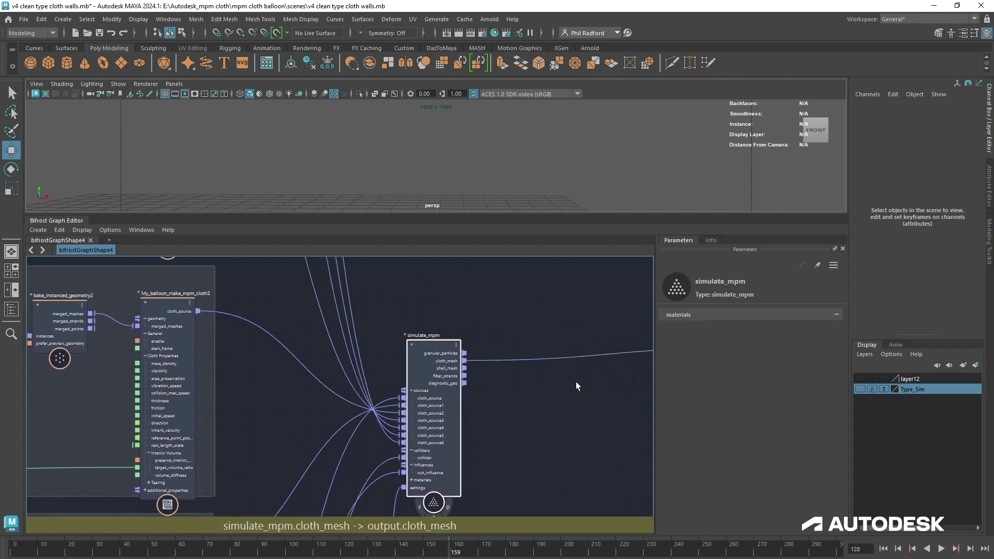
# - Add a get_from_array node in the gap between simulate_mpm and output
pyautogui.keyDown('alt'); pyautogui.moveTo(553, 421); pyautogui.dragTo(383, 436, button='middle'); pyautogui.keyUp('alt')
pyautogui.keyDown('alt'); pyautogui.moveTo(382, 436); pyautogui.dragTo(436, 438, button='right'); pyautogui.keyUp('alt')
pyautogui.click(436, 439)
pyautogui.scroll(-1, 433, 435)
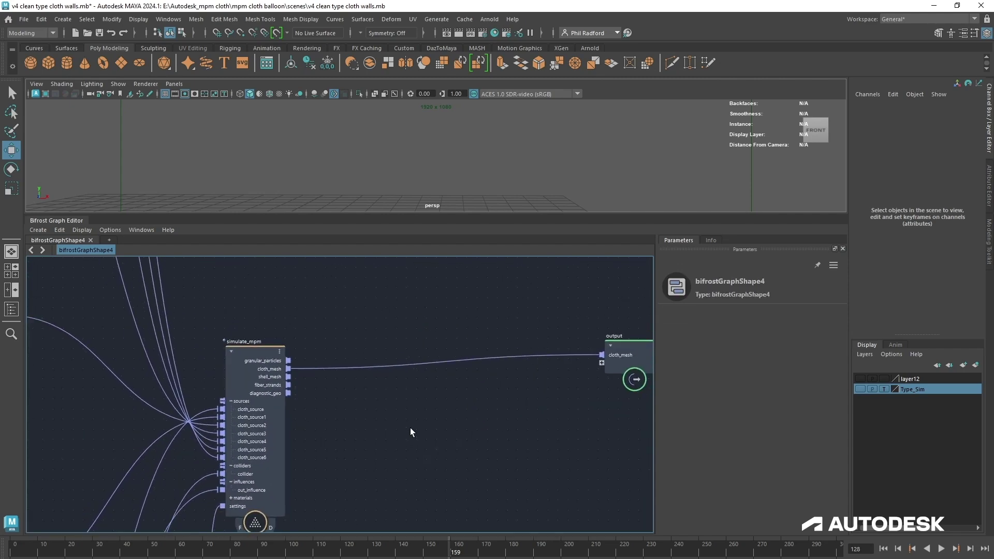
pyautogui.press('Tab')
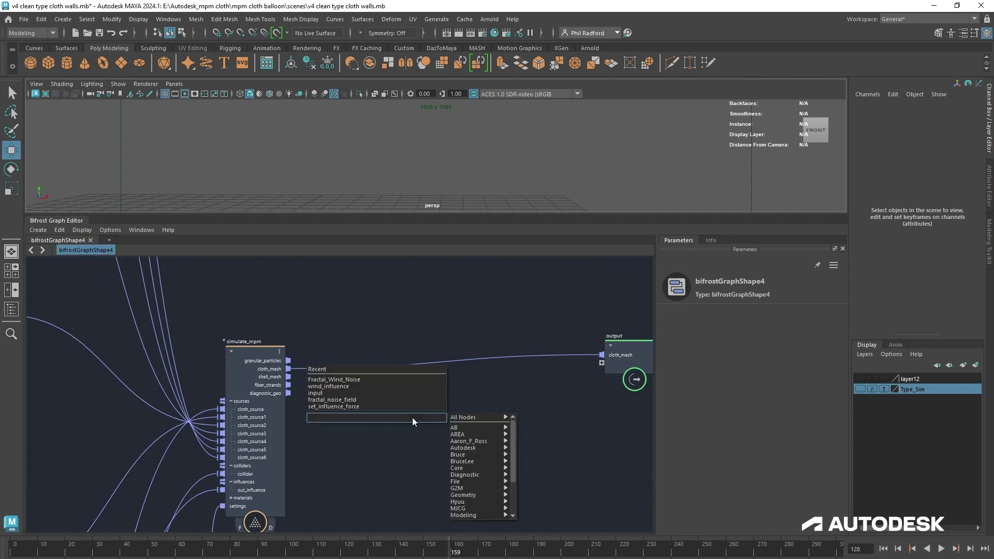
pyautogui.write('getfr')
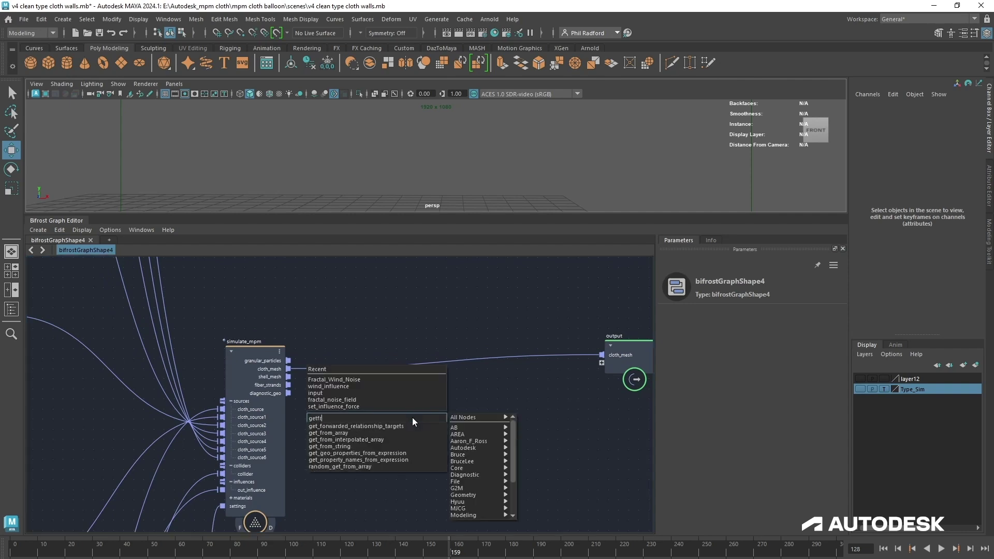
pyautogui.click(372, 434)
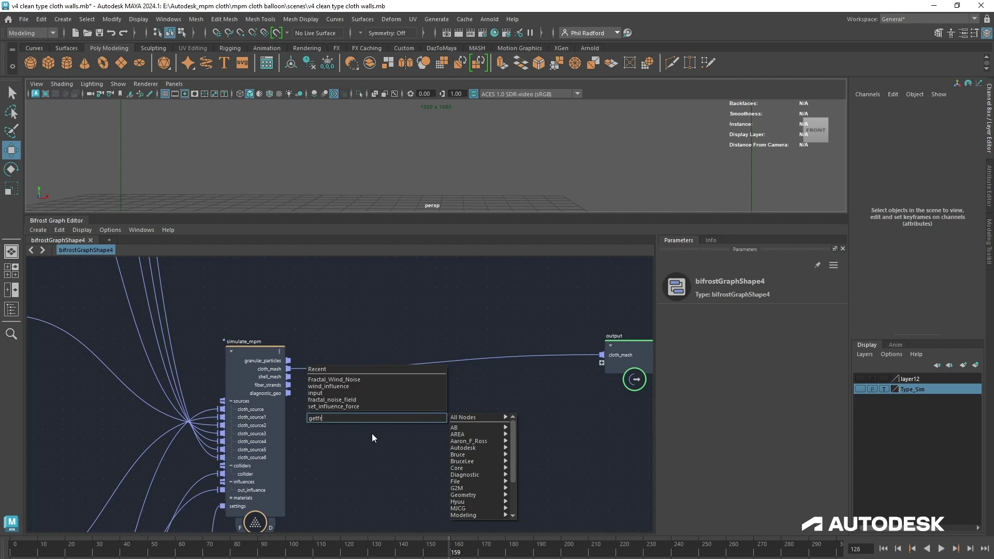
pyautogui.press('Return')
pyautogui.moveTo(417, 436); pyautogui.dragTo(408, 399)
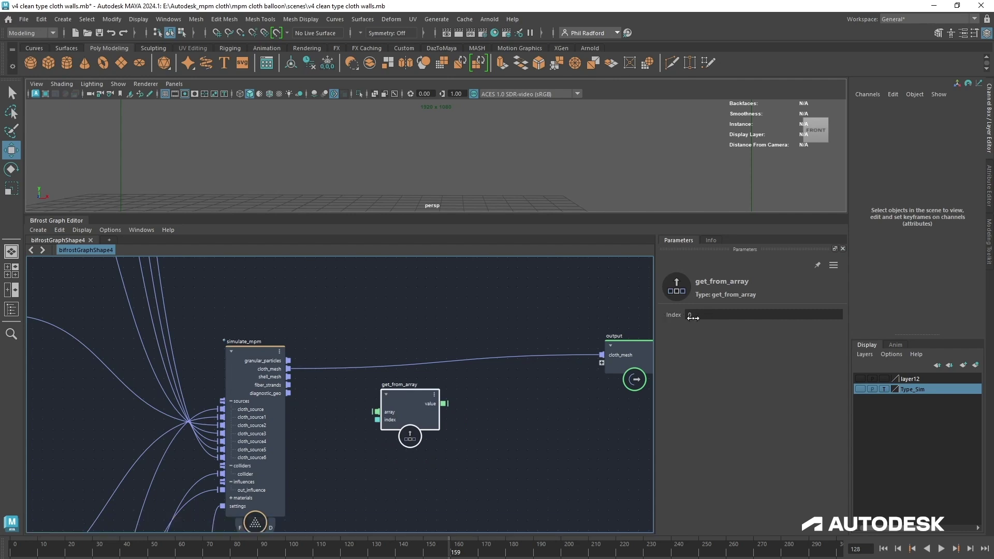
# - Inspect the Label Sources option among the general parameters of the mpm_solver_settings node
pyautogui.click(366, 511)
pyautogui.scroll(-2, 366, 512)
pyautogui.keyDown('alt'); pyautogui.moveTo(343, 494); pyautogui.dragTo(478, 265, button='middle'); pyautogui.keyUp('alt')
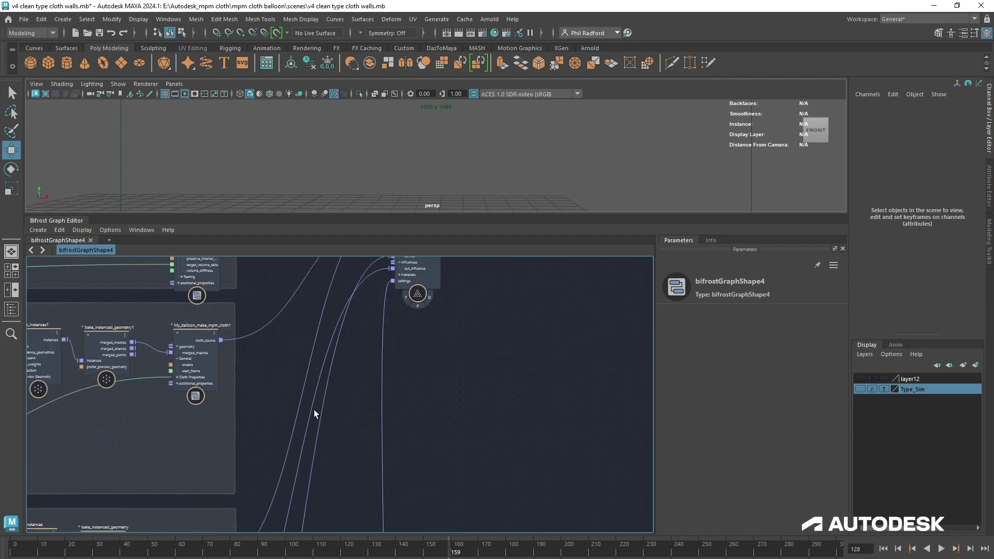
pyautogui.keyDown('alt'); pyautogui.moveTo(268, 348); pyautogui.dragTo(306, 322, button='middle'); pyautogui.keyUp('alt')
pyautogui.keyDown('alt'); pyautogui.moveTo(379, 442); pyautogui.dragTo(379, 163, button='middle'); pyautogui.keyUp('alt')
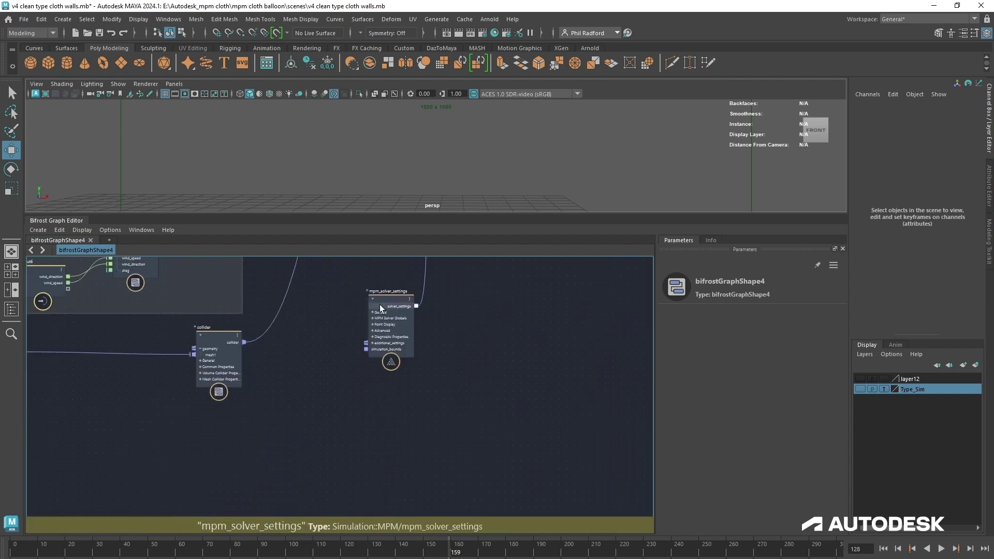
pyautogui.moveTo(380, 304); pyautogui.dragTo(363, 330)
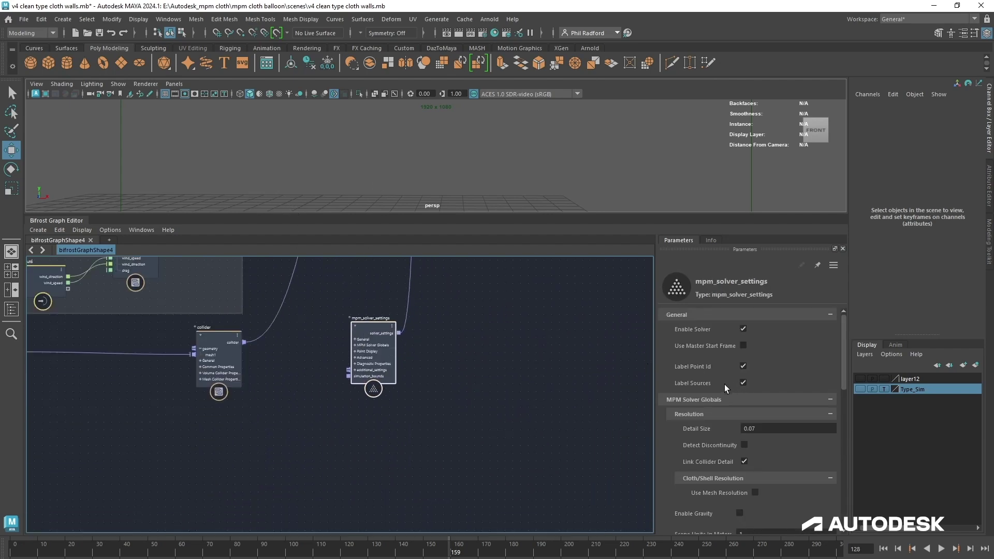
pyautogui.keyDown('alt'); pyautogui.moveTo(557, 303); pyautogui.dragTo(456, 523, button='middle'); pyautogui.keyUp('alt')
pyautogui.keyDown('alt'); pyautogui.moveTo(398, 262); pyautogui.dragTo(379, 450, button='middle'); pyautogui.keyUp('alt')
pyautogui.scroll(1, 378, 450)
pyautogui.scroll(3, 378, 454)
# - Reposition the get_from_array node just below the cloth_mesh connection, closer to simulate_mpm
pyautogui.moveTo(416, 361); pyautogui.dragTo(450, 359)
pyautogui.scroll(-2, 499, 458)
pyautogui.keyDown('alt'); pyautogui.moveTo(500, 457); pyautogui.dragTo(404, 412, button='middle'); pyautogui.keyUp('alt')
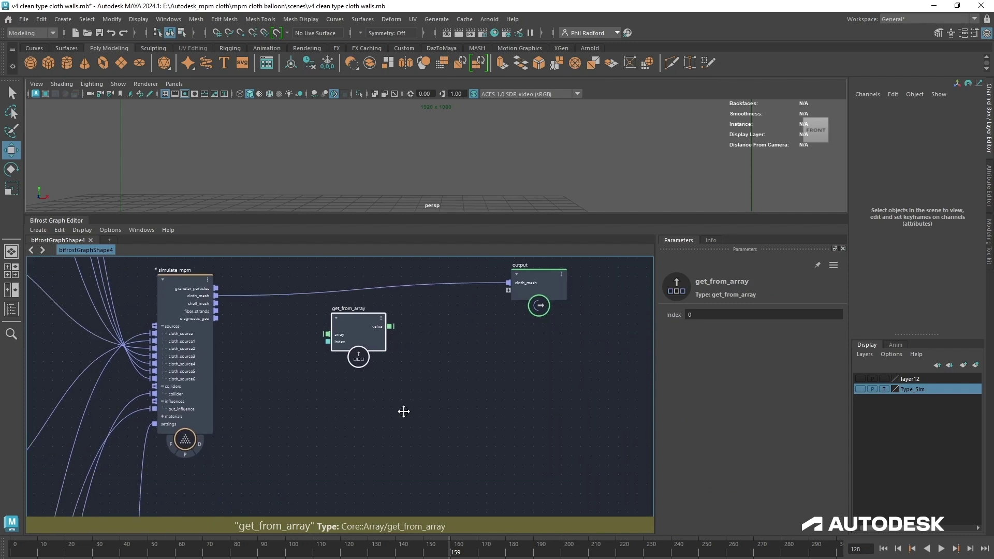
pyautogui.moveTo(357, 332); pyautogui.dragTo(326, 344)
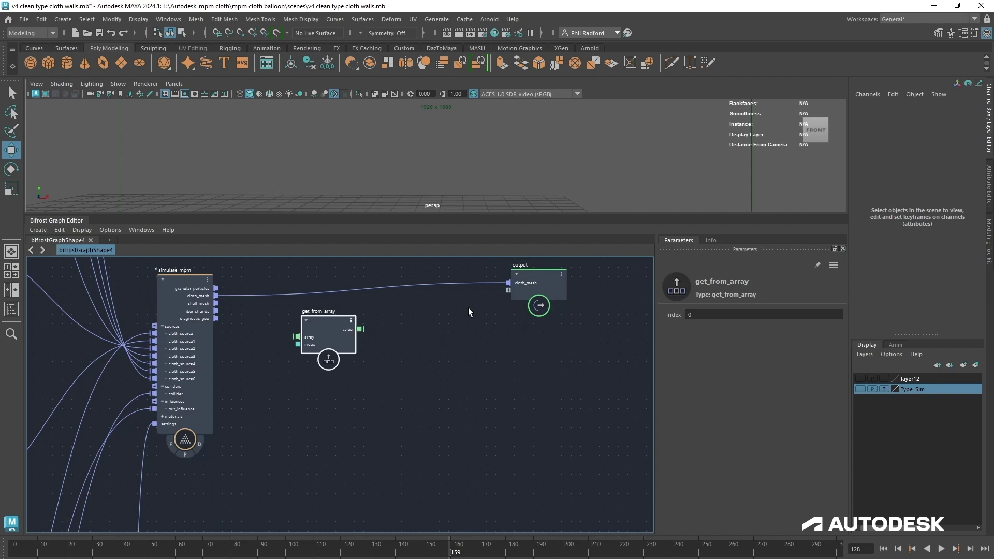
pyautogui.moveTo(343, 337); pyautogui.dragTo(355, 331)
# - Add an assign_material node between get_from_array and output, and connect the get_from_array value to its geometry input
pyautogui.keyDown('alt'); pyautogui.moveTo(421, 377); pyautogui.dragTo(408, 414, button='middle'); pyautogui.keyUp('alt')
pyautogui.click(410, 414)
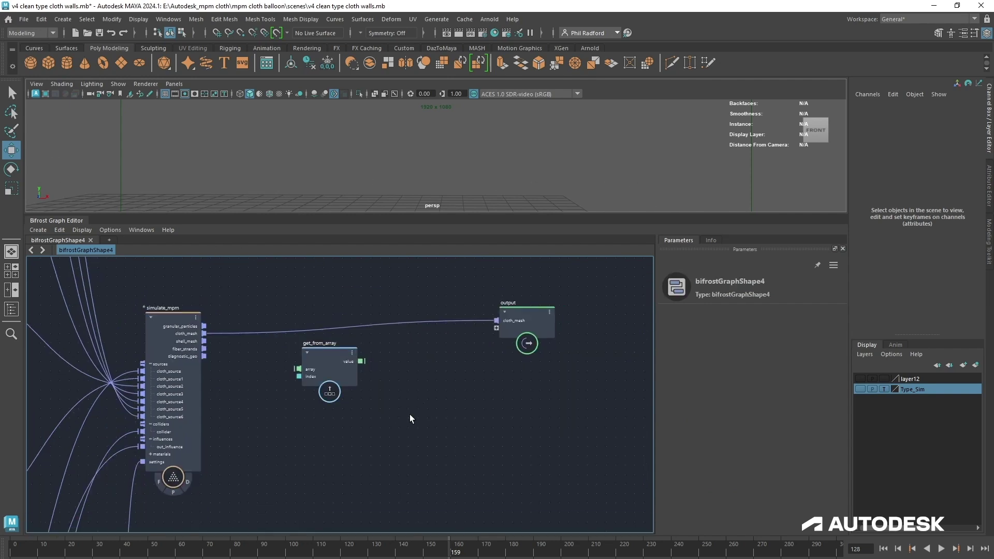
pyautogui.press('Tab')
pyautogui.write('ass')
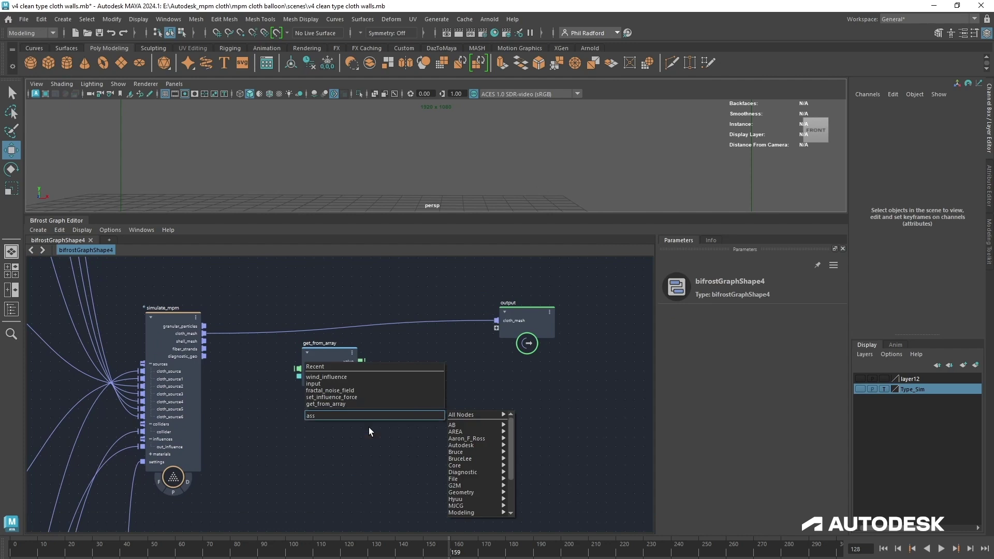
pyautogui.click(412, 433)
pyautogui.moveTo(413, 435); pyautogui.dragTo(441, 346)
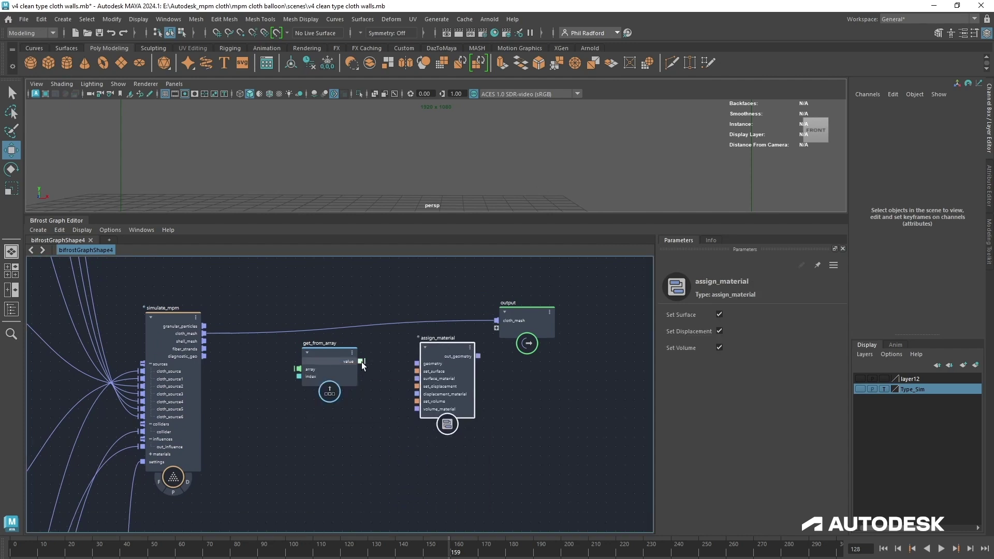
pyautogui.moveTo(459, 372); pyautogui.dragTo(461, 377)
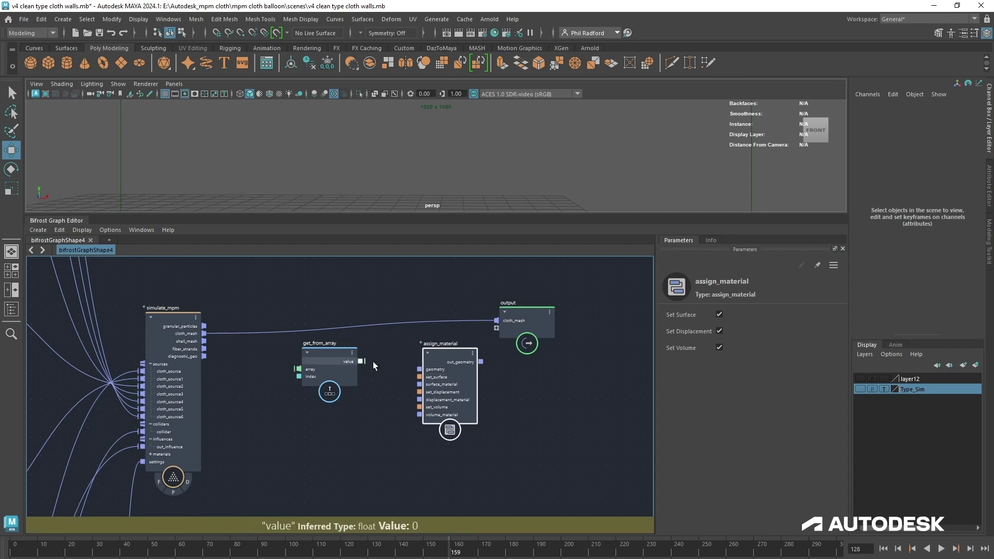
pyautogui.moveTo(363, 361); pyautogui.dragTo(442, 368)
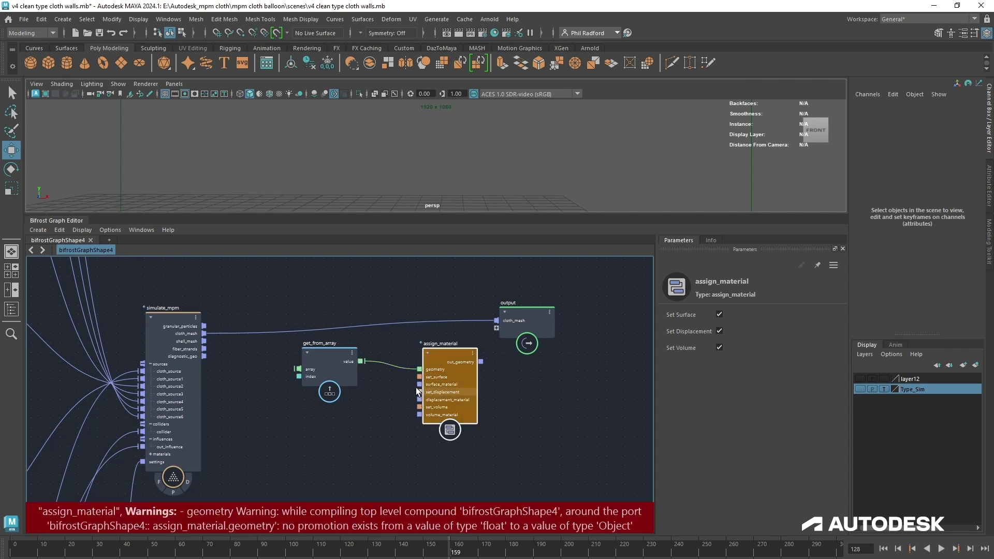
# - Create a standard_surface_mat node feeding assign_material's surface_material input, and arrange it below get_from_array
pyautogui.moveTo(419, 385); pyautogui.dragTo(356, 459)
pyautogui.write('sta')
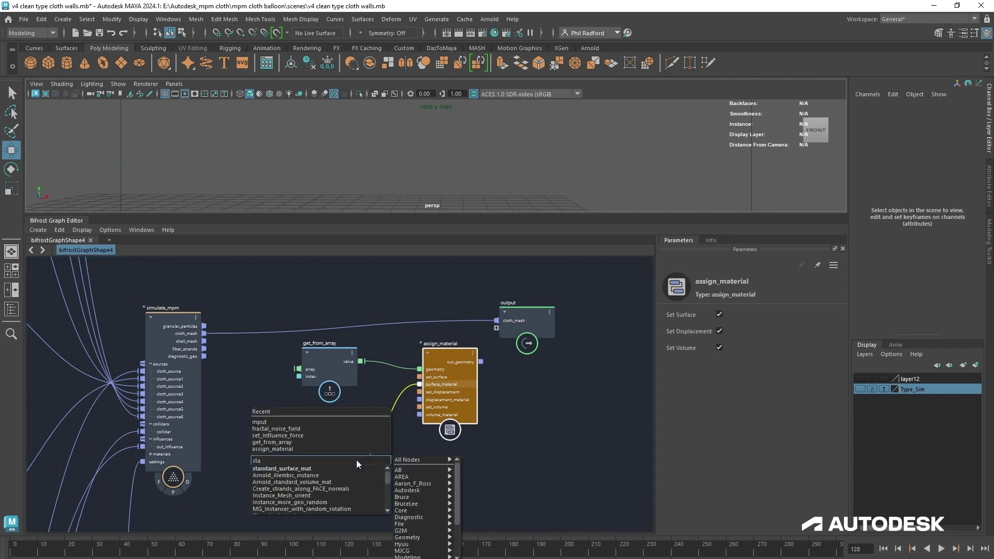
pyautogui.click(346, 466)
pyautogui.press('Escape')
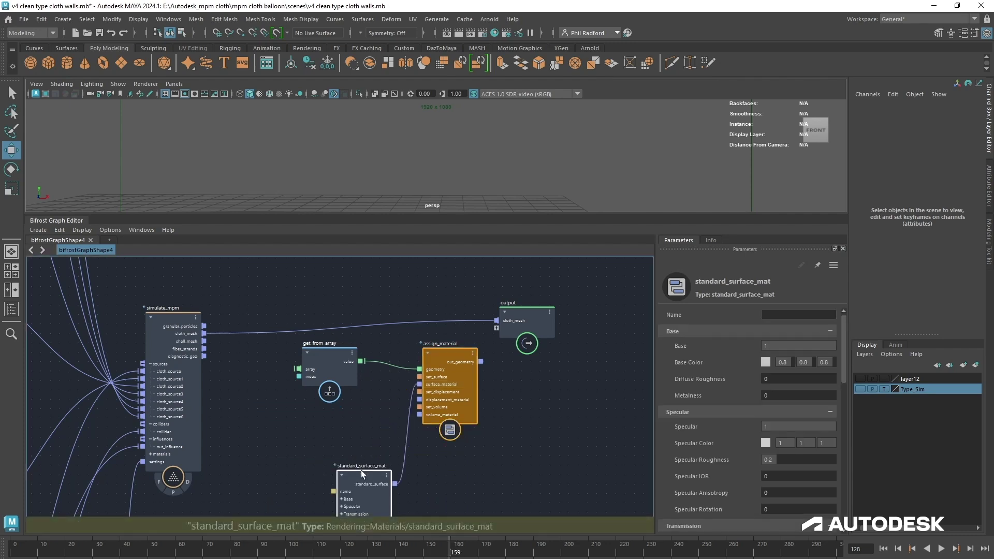
pyautogui.moveTo(362, 470); pyautogui.dragTo(324, 416)
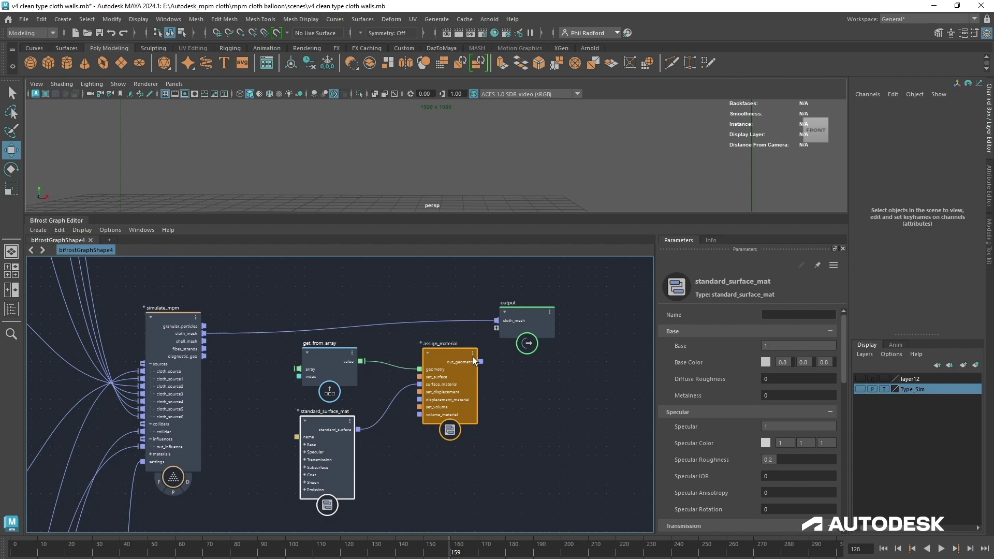
pyautogui.moveTo(454, 369); pyautogui.dragTo(445, 357)
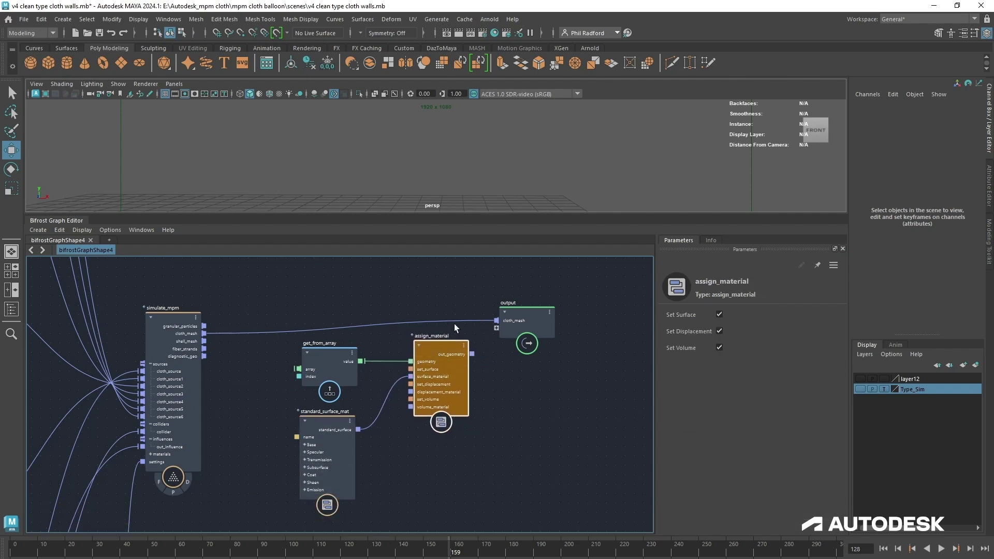
# - Reroute simulate_mpm's cloth_mesh from output into the get_from_array array input, and connect assign_material's out_geometry to the output node
pyautogui.moveTo(467, 320); pyautogui.dragTo(306, 369)
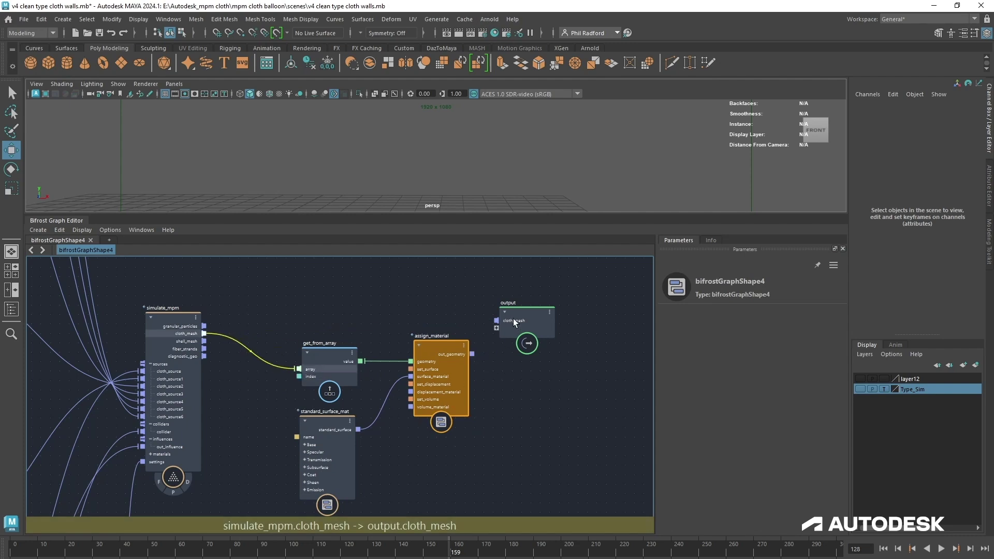
pyautogui.moveTo(514, 318); pyautogui.dragTo(583, 320)
pyautogui.moveTo(472, 354); pyautogui.dragTo(570, 330)
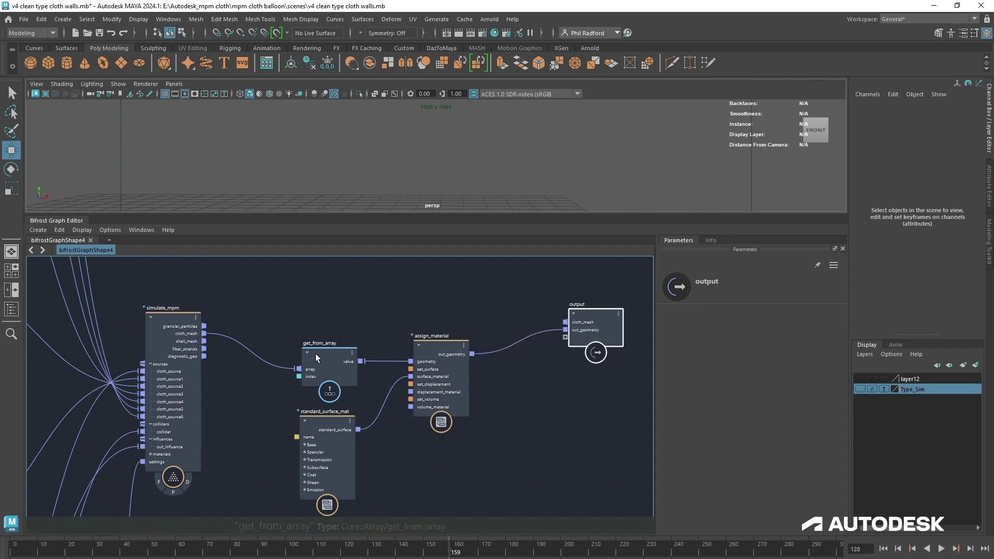
# - Move the get_from_array, standard_surface_mat and assign_material group above simulate_mpm, and collapse the standard_surface_mat node
pyautogui.moveTo(299, 329); pyautogui.dragTo(451, 477)
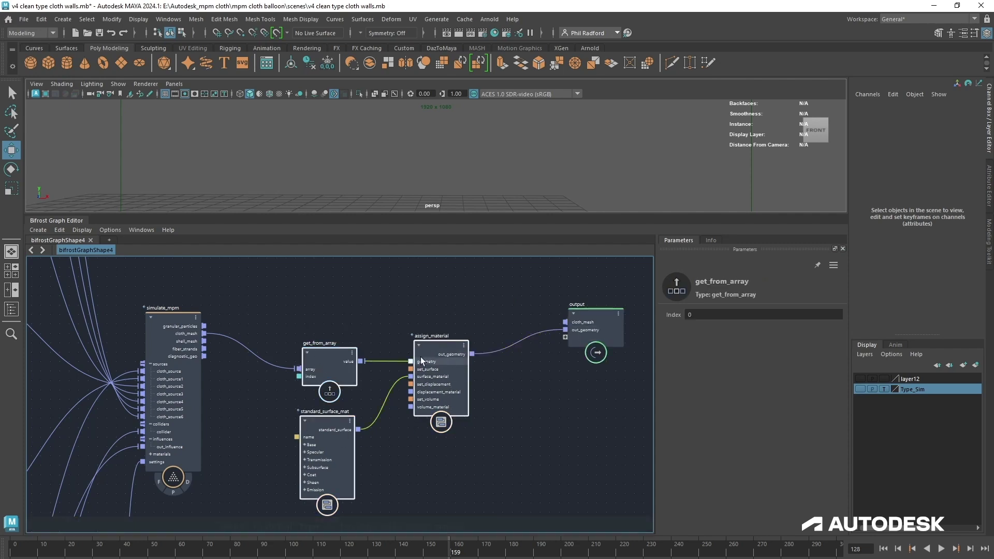
pyautogui.moveTo(331, 459); pyautogui.dragTo(337, 208)
pyautogui.keyDown('alt'); pyautogui.moveTo(448, 316); pyautogui.dragTo(421, 493, button='middle'); pyautogui.keyUp('alt')
pyautogui.keyDown('alt'); pyautogui.moveTo(421, 493); pyautogui.dragTo(416, 461, button='right'); pyautogui.keyUp('alt')
pyautogui.keyDown('alt'); pyautogui.moveTo(416, 460); pyautogui.dragTo(398, 423, button='middle'); pyautogui.keyUp('alt')
pyautogui.moveTo(421, 460); pyautogui.dragTo(288, 257)
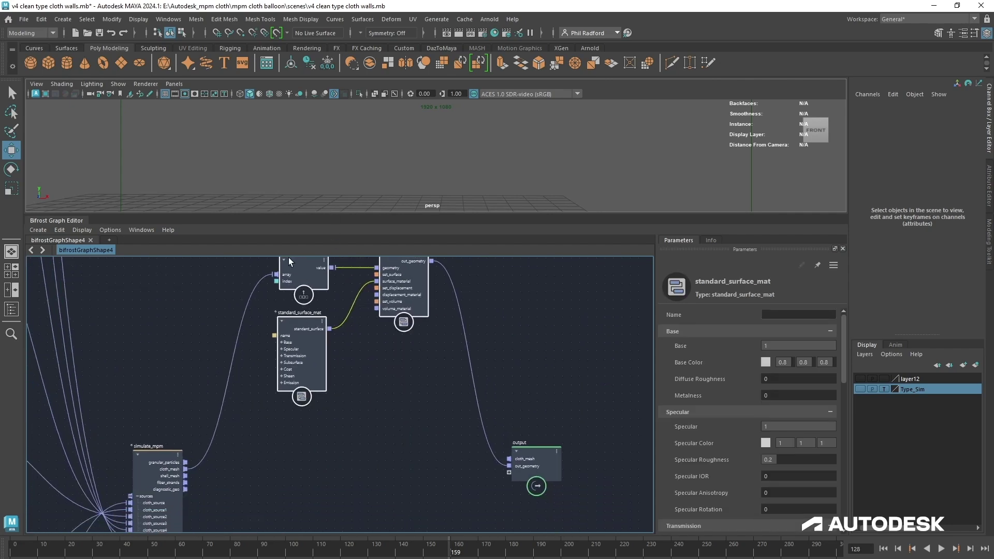
pyautogui.click(281, 321)
# - Duplicate the get_from_array, standard_surface_mat and assign_material group with its cloth_mesh connection, placing the copy below the original
pyautogui.moveTo(397, 361); pyautogui.dragTo(408, 389, button='middle')
pyautogui.moveTo(410, 405); pyautogui.dragTo(309, 304)
pyautogui.moveTo(353, 443); pyautogui.dragTo(351, 356, button='middle')
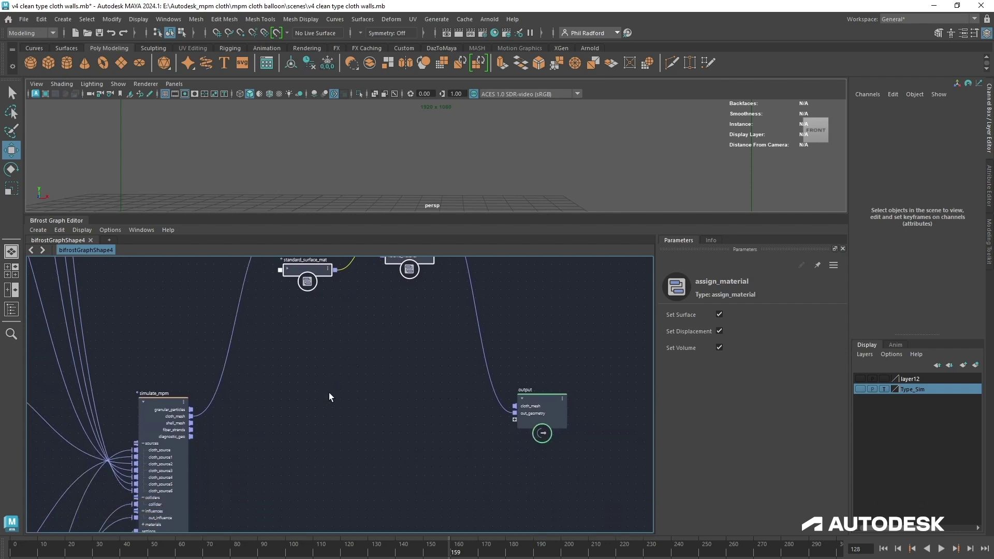
pyautogui.hotkey('ctrl', 'v')
pyautogui.moveTo(328, 393); pyautogui.dragTo(405, 359)
pyautogui.click(369, 463)
# - Set the index of get_from_array1 to 1 and connect assign_material1's out_geometry to a new port on the output node
pyautogui.click(313, 361)
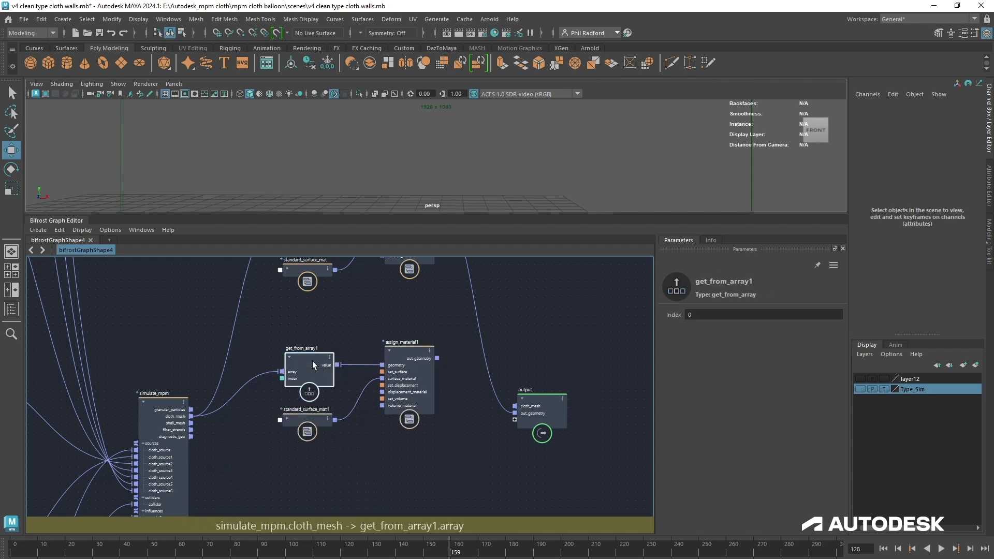
pyautogui.doubleClick(706, 315)
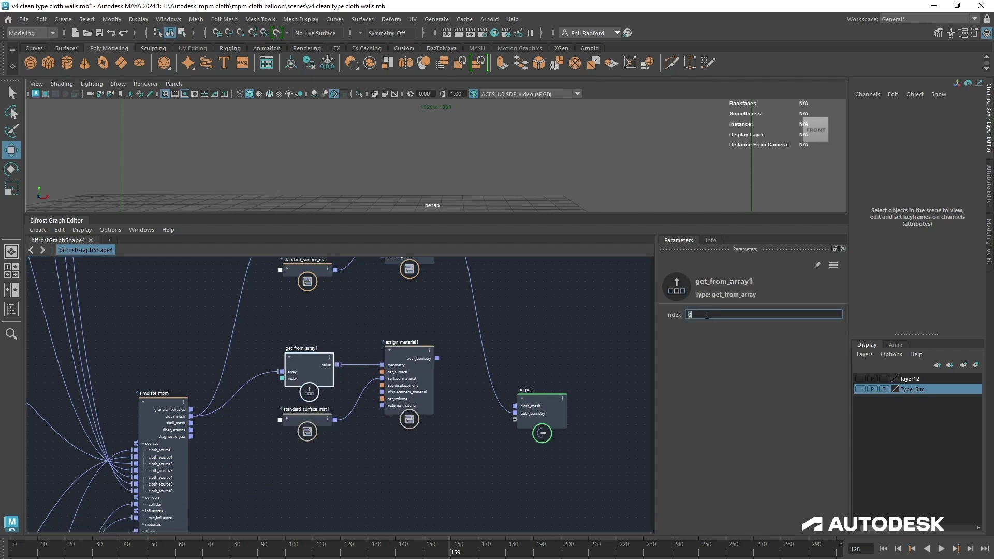
pyautogui.write('1')
pyautogui.moveTo(437, 358); pyautogui.dragTo(520, 421)
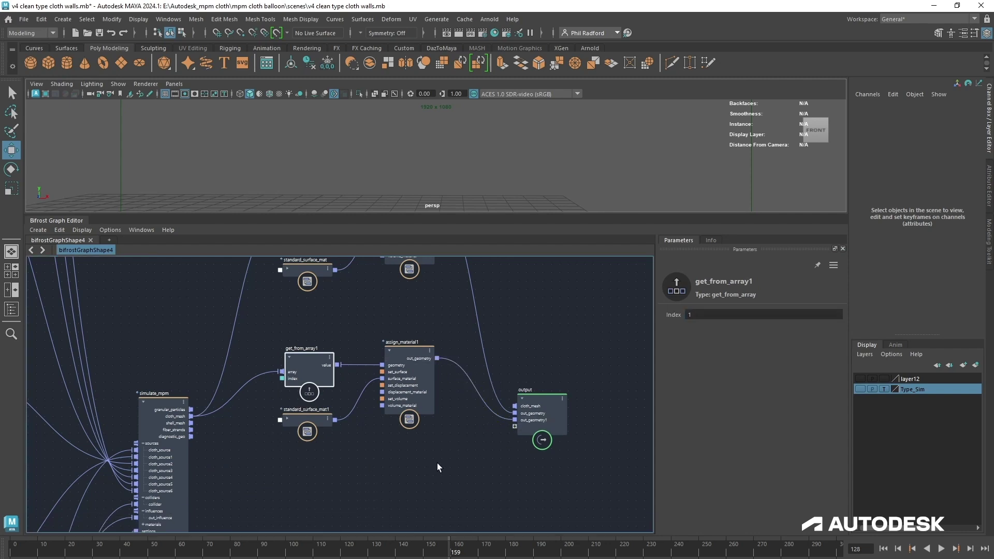
# - Duplicate the get_from_array1, standard_surface_mat1 and assign_material1 group with its cloth_mesh connection, placing the copy directly below it
pyautogui.moveTo(437, 463); pyautogui.dragTo(445, 426, button='middle')
pyautogui.moveTo(409, 434); pyautogui.dragTo(313, 308)
pyautogui.moveTo(366, 433); pyautogui.dragTo(337, 350, button='middle')
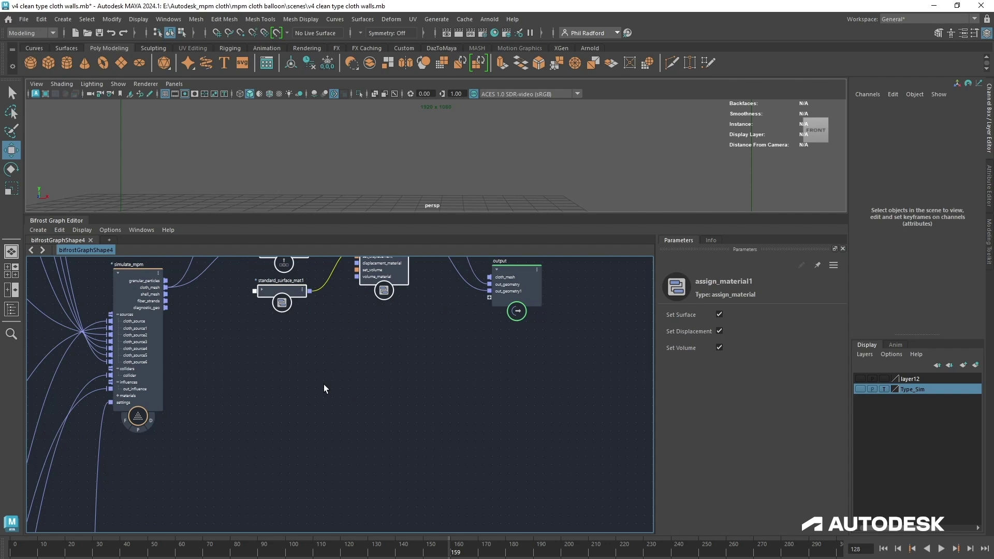
pyautogui.hotkey('ctrl', 'd')
pyautogui.moveTo(324, 385); pyautogui.dragTo(394, 355)
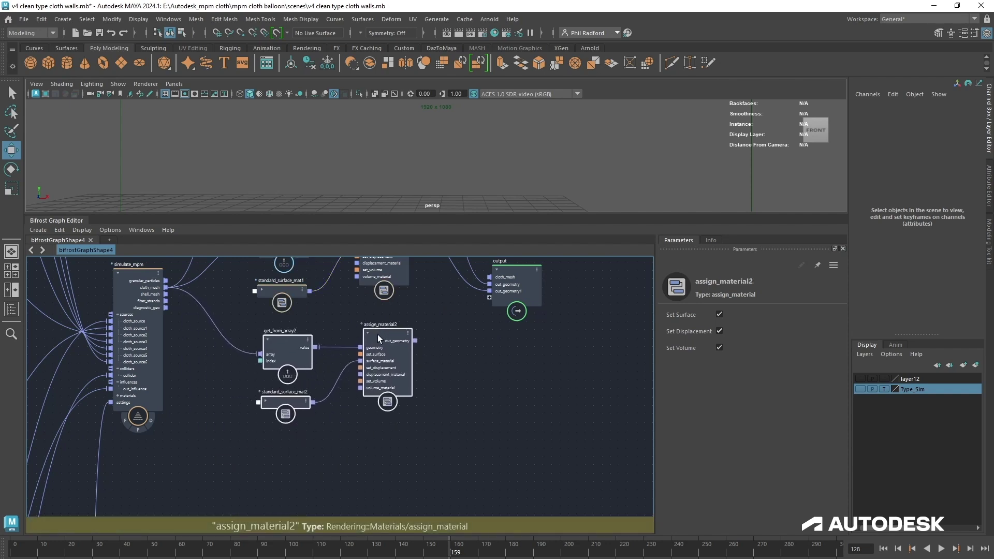
pyautogui.moveTo(377, 335); pyautogui.dragTo(372, 338)
# - Set the index of get_from_array2 to 2
pyautogui.click(228, 326)
pyautogui.click(287, 354)
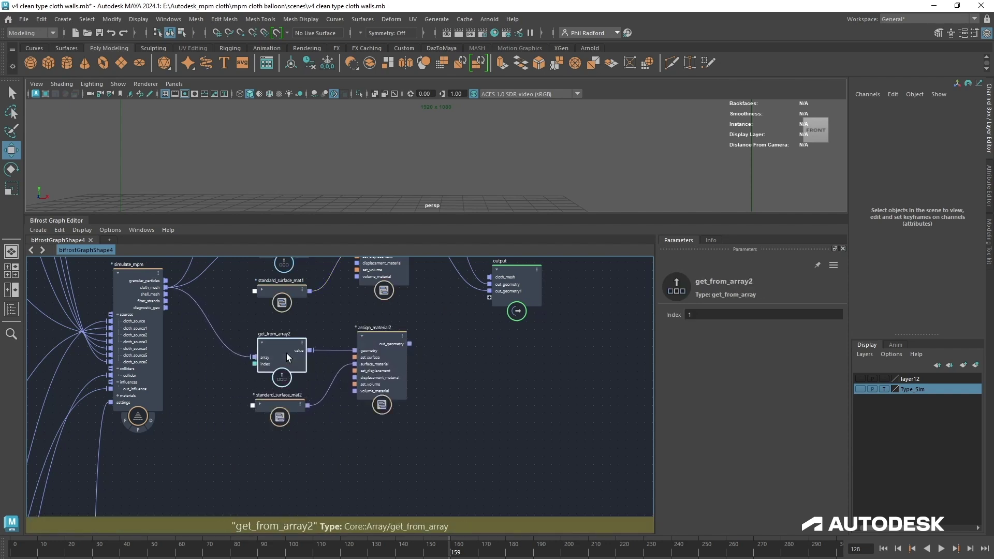
pyautogui.click(719, 315)
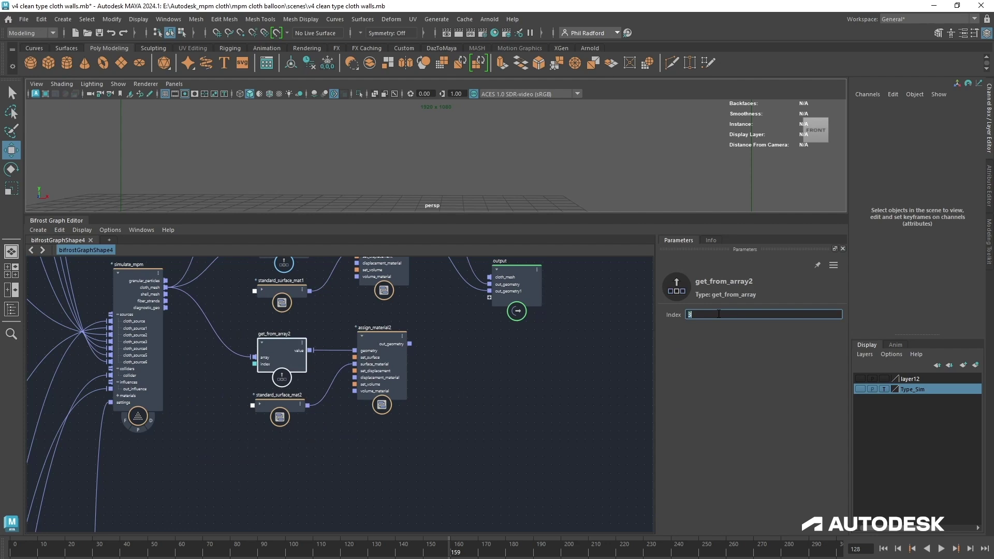
pyautogui.write('2')
# - Check the index values of the three get_from_array nodes
pyautogui.moveTo(459, 367); pyautogui.dragTo(465, 533, button='middle')
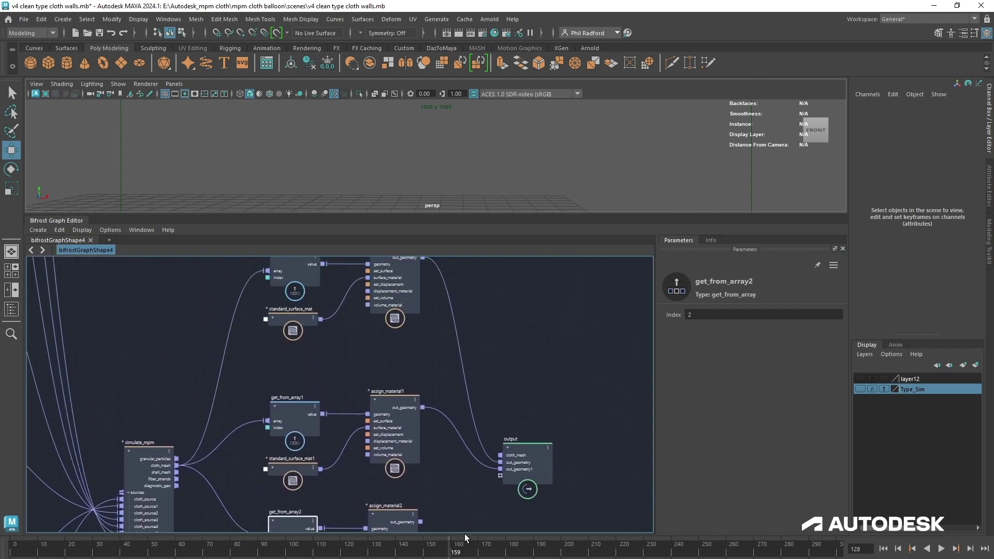
pyautogui.click(299, 412)
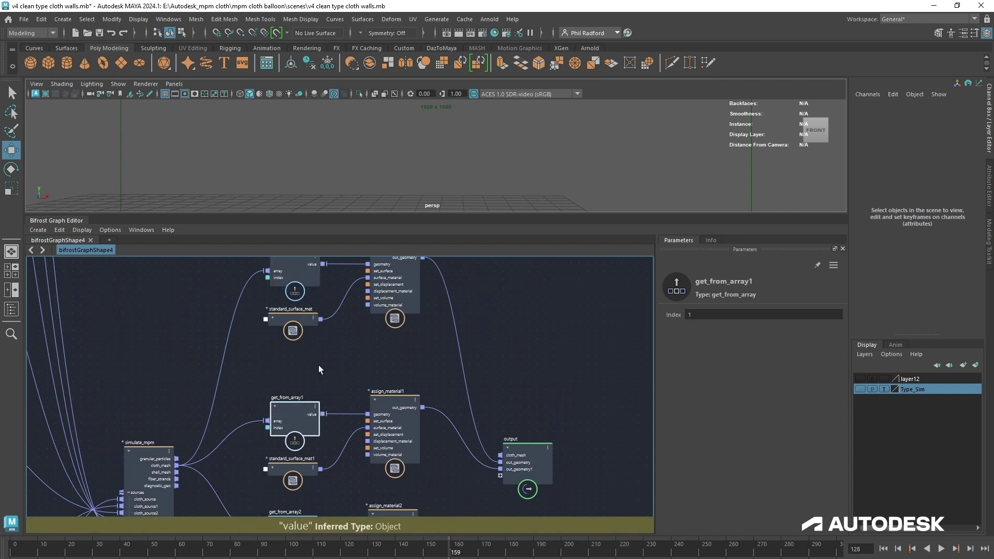
pyautogui.click(281, 269)
pyautogui.moveTo(286, 431); pyautogui.dragTo(306, 337, button='middle')
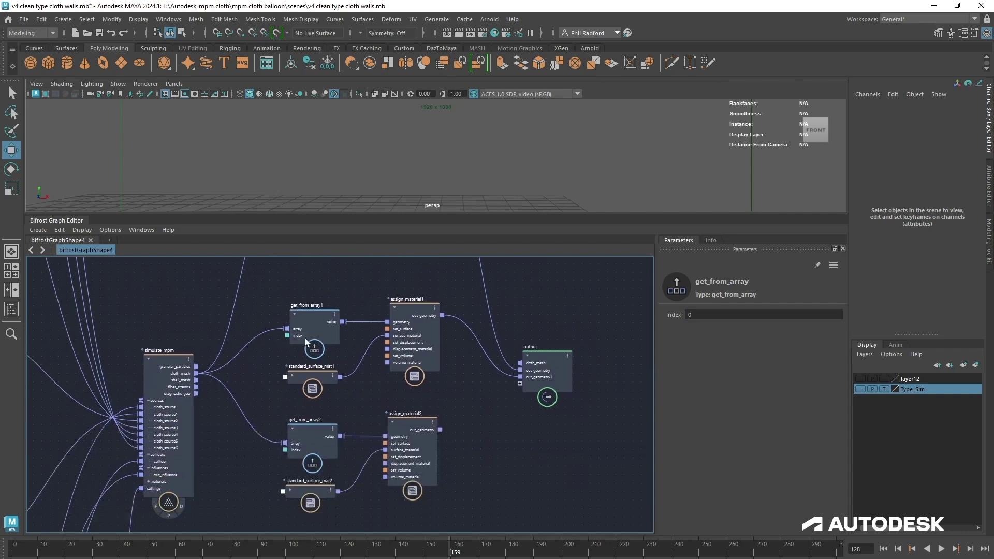
pyautogui.click(313, 427)
# - Duplicate the index 2 material group with its cloth_mesh connection below it, and set the new get_from_array node's index to 3
pyautogui.moveTo(445, 518); pyautogui.dragTo(427, 399, button='middle')
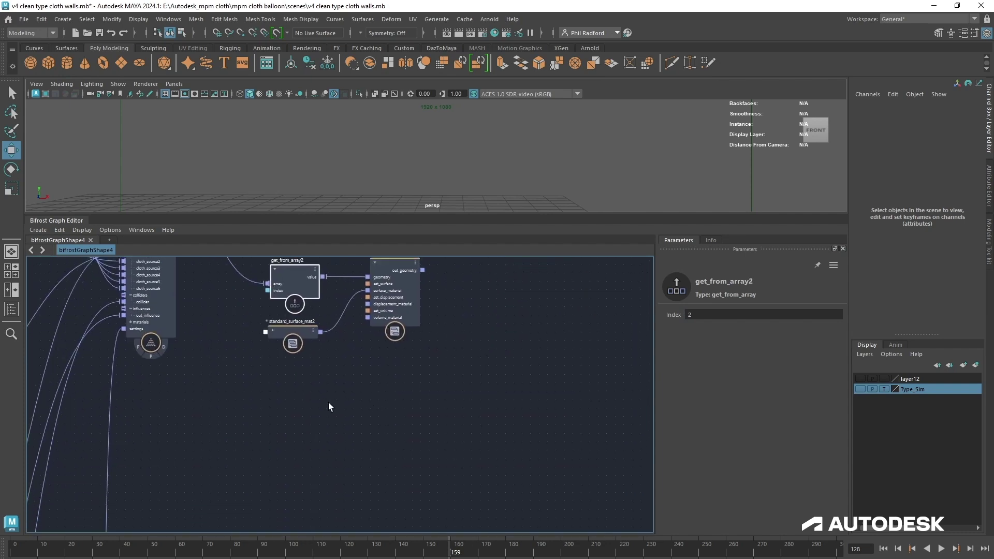
pyautogui.hotkey('ctrl', 'v')
pyautogui.moveTo(328, 407); pyautogui.dragTo(392, 401)
pyautogui.click(288, 398)
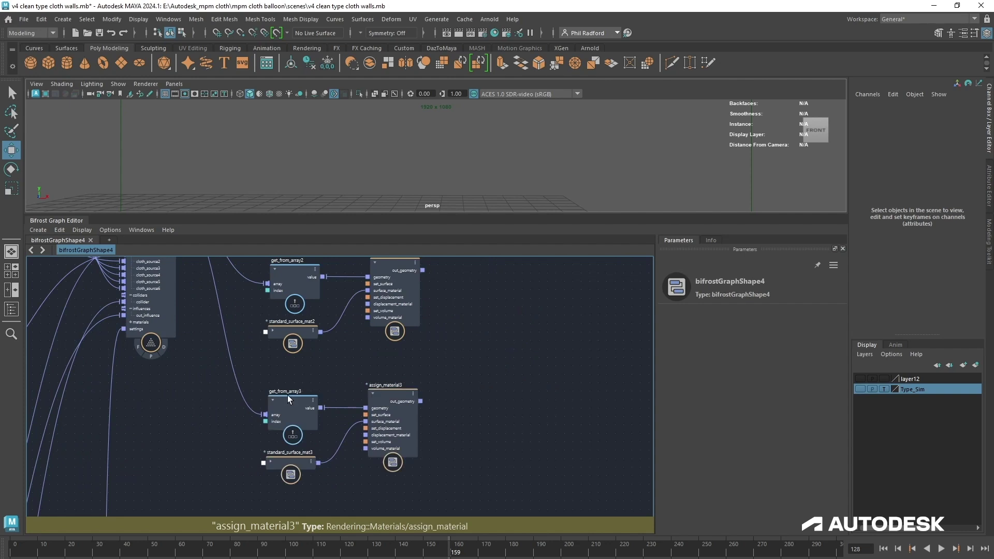
pyautogui.doubleClick(692, 315)
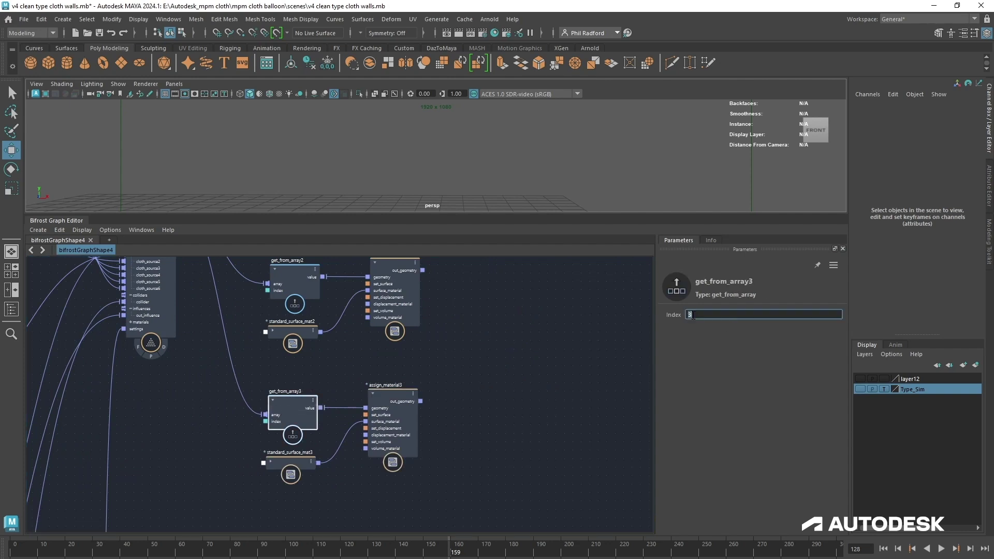
# - Duplicate the get_from_array3 material group with its cloth_mesh connection below it, and set the copy's array index to 4
pyautogui.keyDown('alt'); pyautogui.moveTo(561, 477); pyautogui.dragTo(546, 389, button='middle'); pyautogui.keyUp('alt')
pyautogui.moveTo(405, 416); pyautogui.dragTo(254, 306)
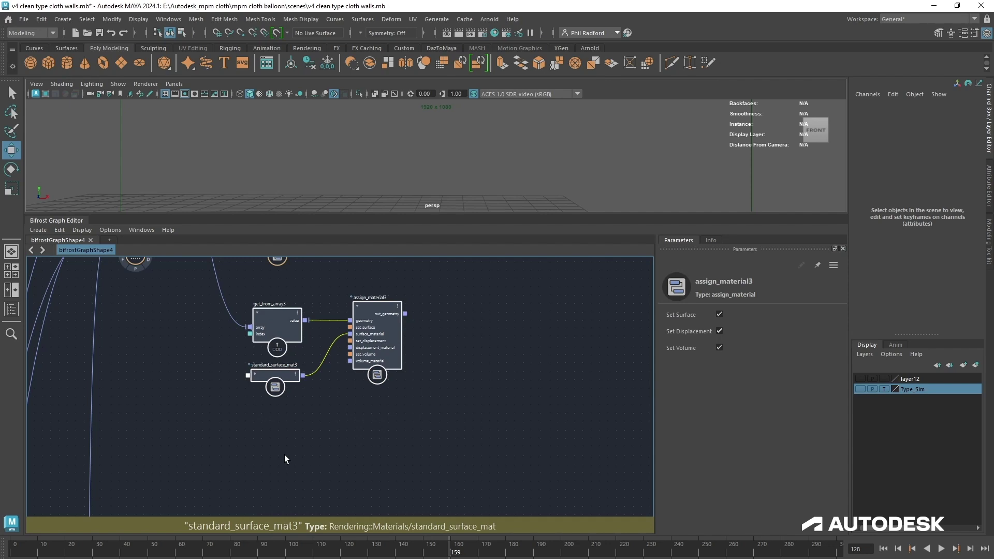
pyautogui.hotkey('ctrl', 'v')
pyautogui.moveTo(287, 461); pyautogui.dragTo(361, 430)
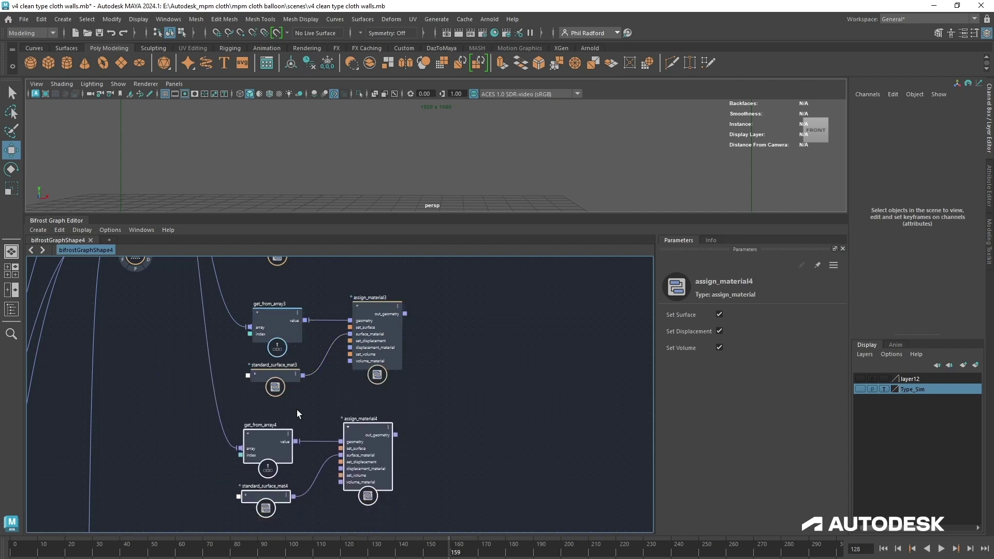
pyautogui.click(277, 436)
pyautogui.click(714, 311)
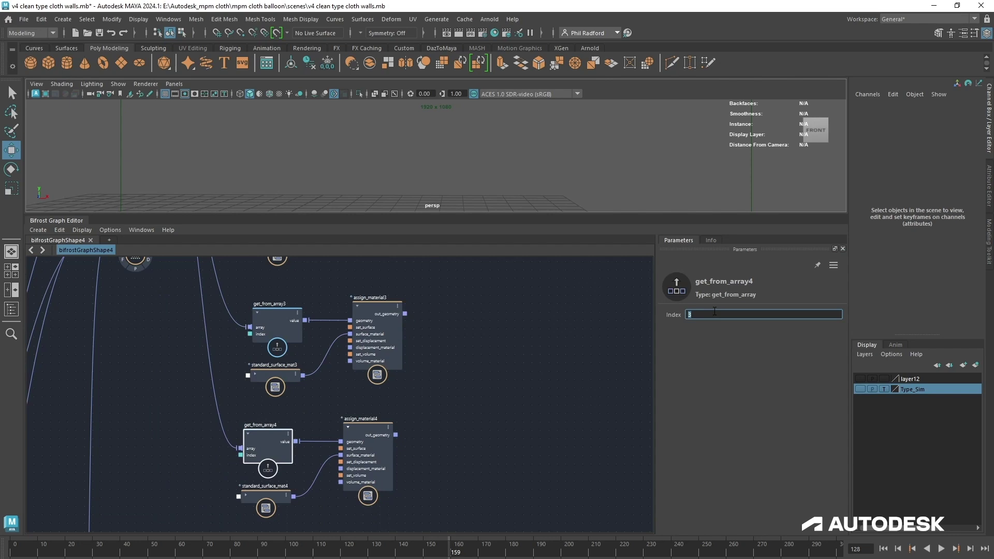
# - Duplicate the get_from_array4 material group with its cloth_mesh connection below it, and set the copy's array index to 5
pyautogui.keyDown('alt'); pyautogui.moveTo(491, 452); pyautogui.dragTo(526, 371, button='middle'); pyautogui.keyUp('alt')
pyautogui.moveTo(466, 447); pyautogui.dragTo(266, 373)
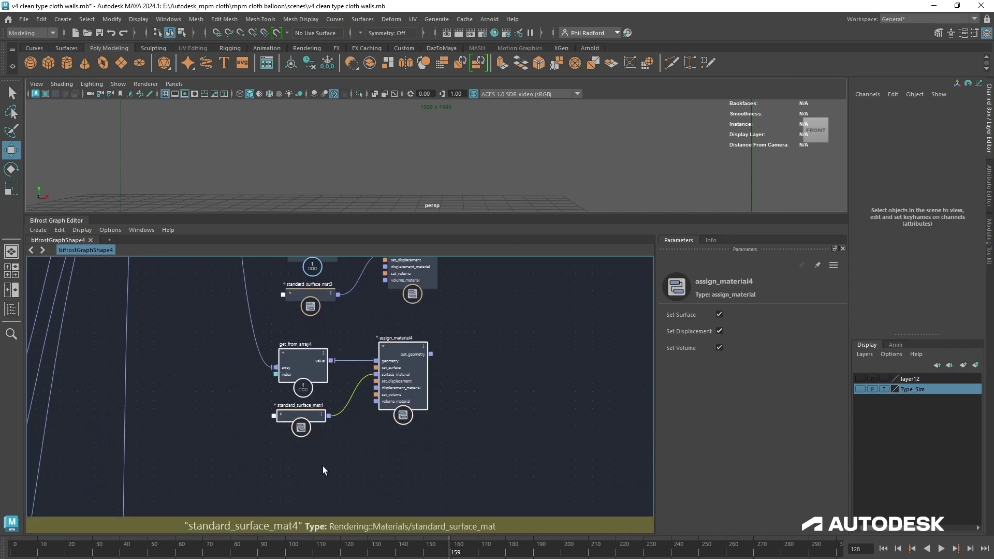
pyautogui.hotkey('ctrl', 'd')
pyautogui.moveTo(328, 482); pyautogui.dragTo(401, 468)
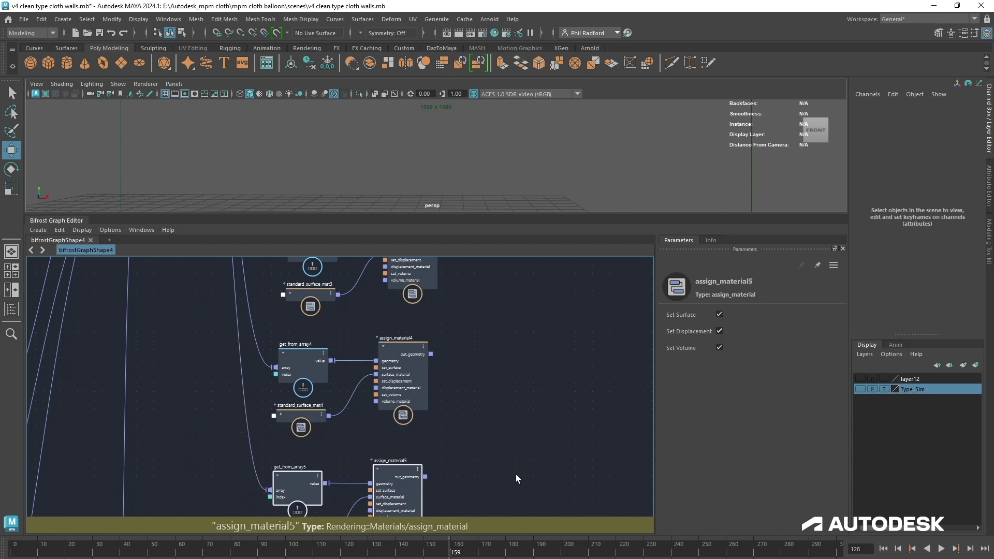
pyautogui.moveTo(516, 474); pyautogui.dragTo(514, 389, button='middle')
pyautogui.click(288, 402)
pyautogui.doubleClick(721, 315)
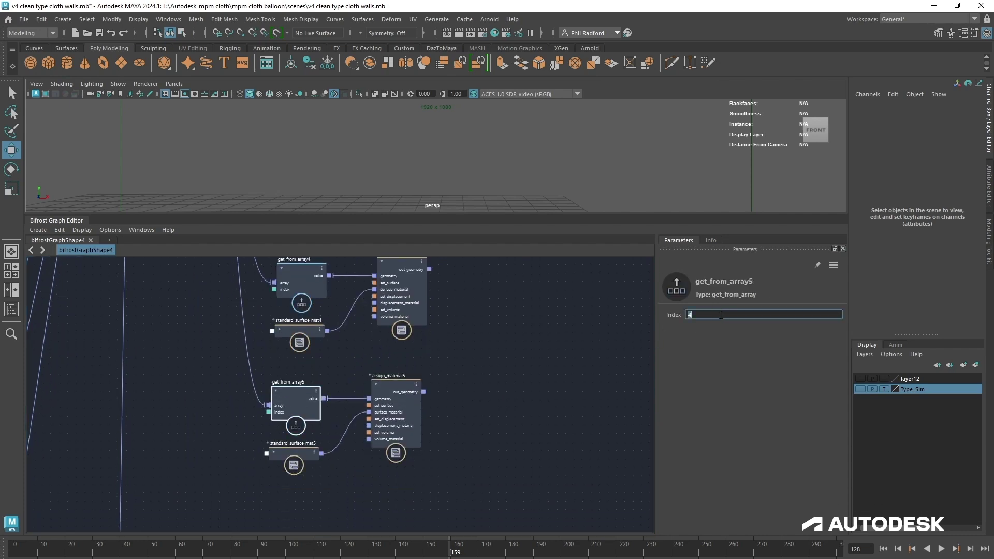
# - Duplicate the get_from_array5 material group with its cloth_mesh connection below it, and open the new get_from_array node's index for editing
pyautogui.moveTo(565, 472); pyautogui.dragTo(573, 430, button='middle')
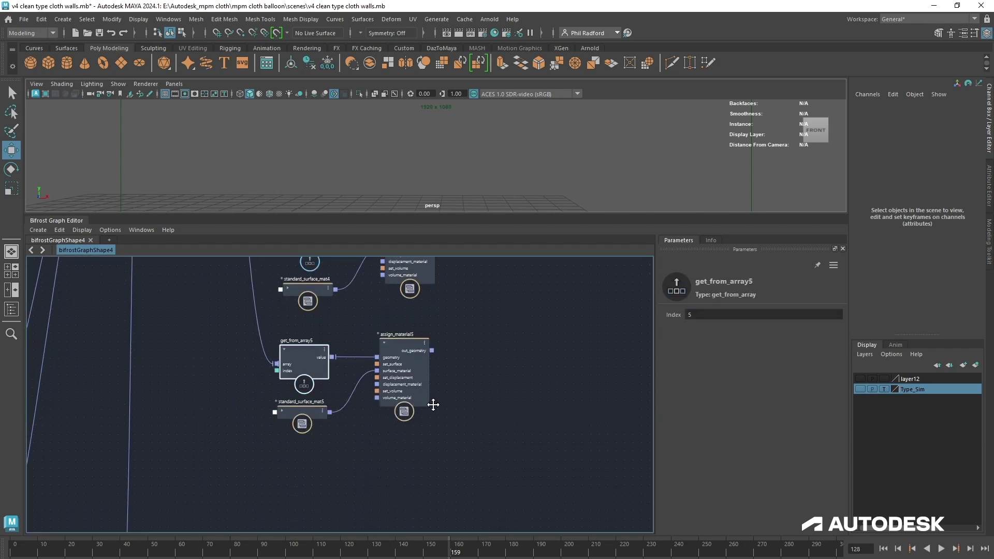
pyautogui.moveTo(440, 462); pyautogui.dragTo(300, 361)
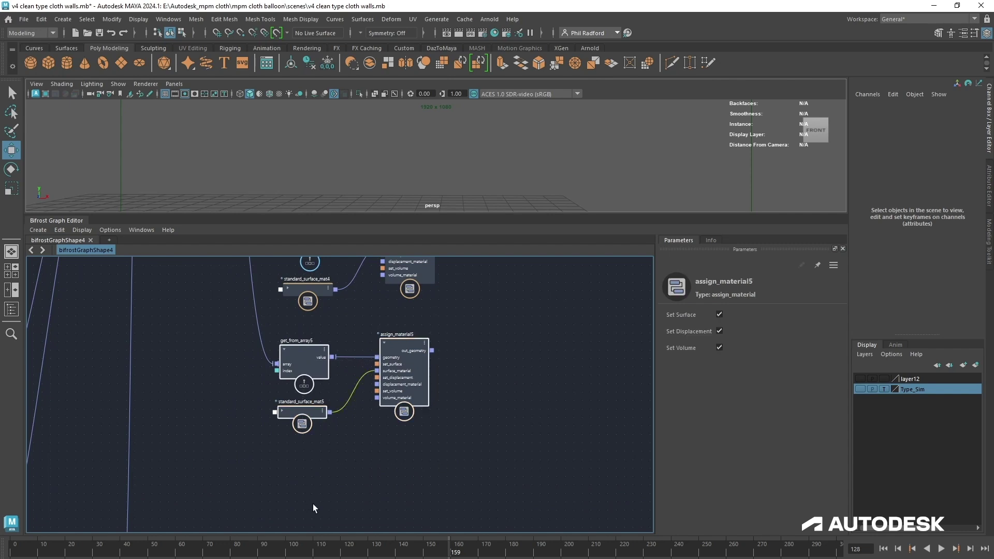
pyautogui.hotkey('ctrl', 'd')
pyautogui.moveTo(324, 514); pyautogui.dragTo(415, 457)
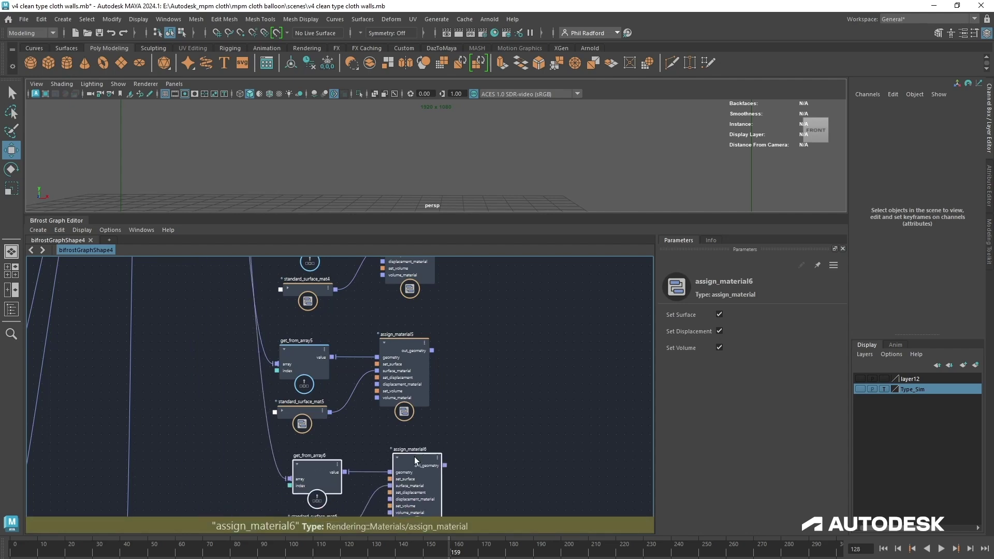
pyautogui.moveTo(491, 470); pyautogui.dragTo(478, 418, button='middle')
pyautogui.click(478, 418)
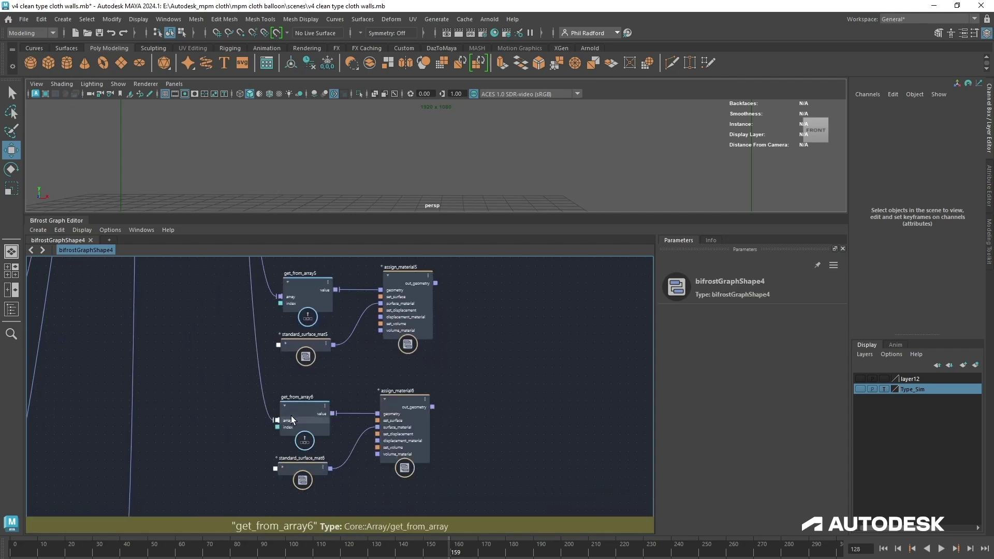
pyautogui.click(292, 417)
pyautogui.doubleClick(710, 315)
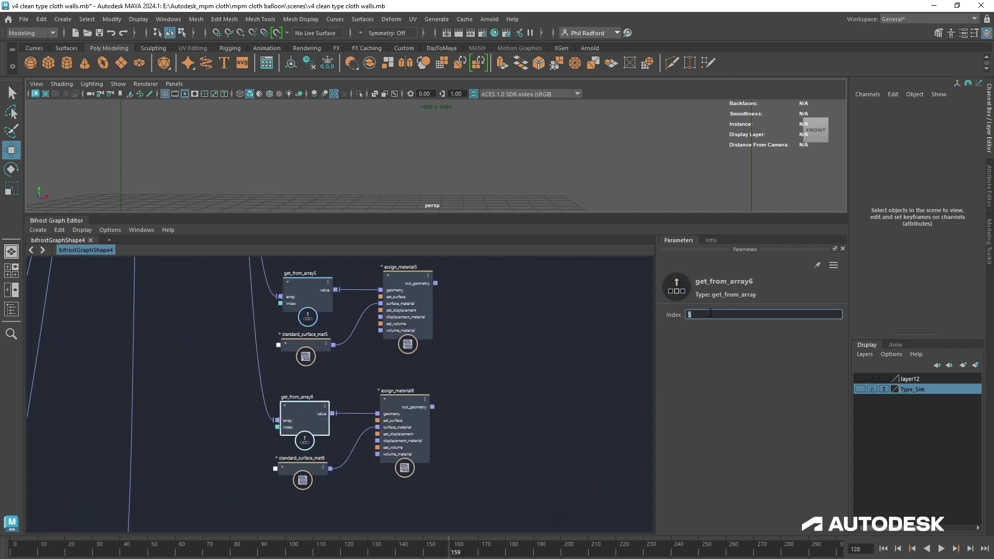
# - Move the output node down beside assign_material2, and connect the out_geometry of assign_material2 and assign_material3 to new output ports
pyautogui.moveTo(497, 269); pyautogui.dragTo(455, 490, button='middle')
pyautogui.scroll(-3, 455, 490)
pyautogui.moveTo(455, 440); pyautogui.dragTo(446, 550, button='middle')
pyautogui.moveTo(486, 305); pyautogui.dragTo(492, 351)
pyautogui.scroll(3, 477, 377)
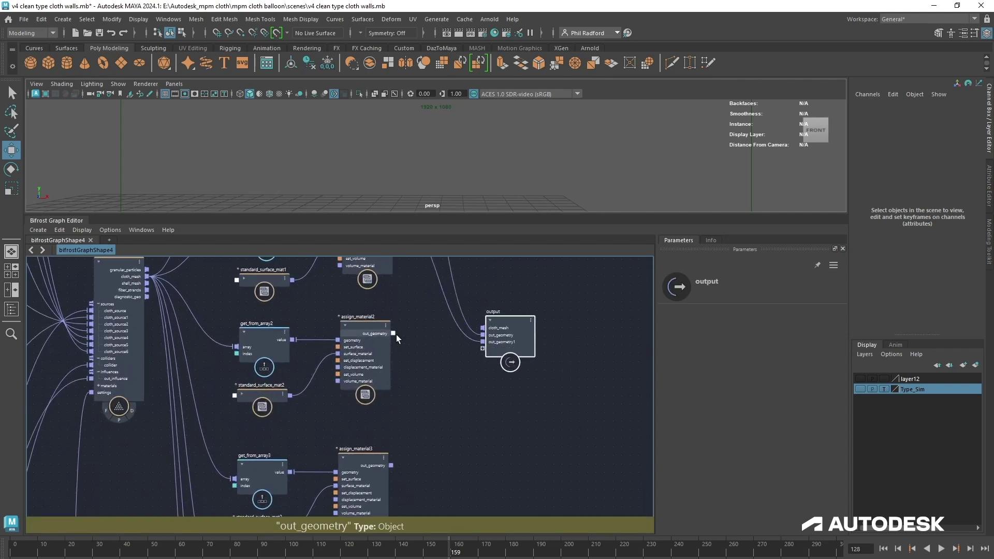
pyautogui.moveTo(394, 334); pyautogui.dragTo(483, 348)
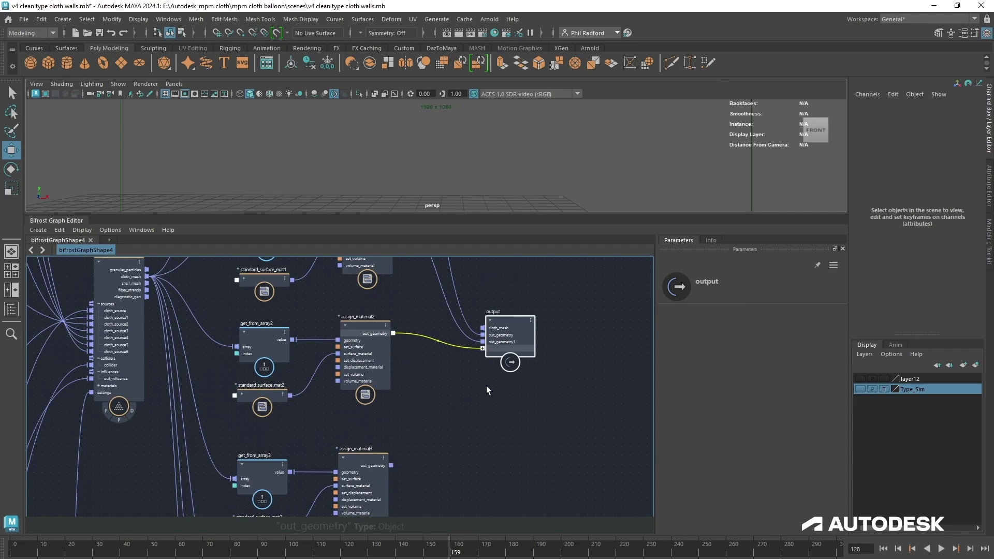
pyautogui.moveTo(391, 465); pyautogui.dragTo(506, 542)
# - Move the output node down beside assign_material4, and connect the out_geometry of assign_material4 and assign_material5 to new output ports
pyautogui.moveTo(534, 422); pyautogui.dragTo(513, 153, button='middle')
pyautogui.moveTo(496, 280); pyautogui.dragTo(505, 345)
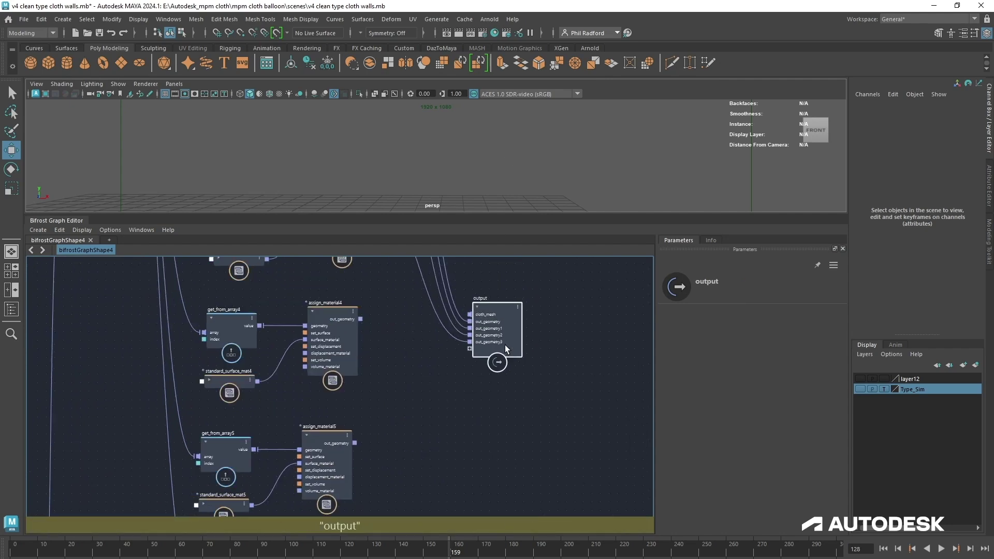
pyautogui.moveTo(361, 319); pyautogui.dragTo(483, 352)
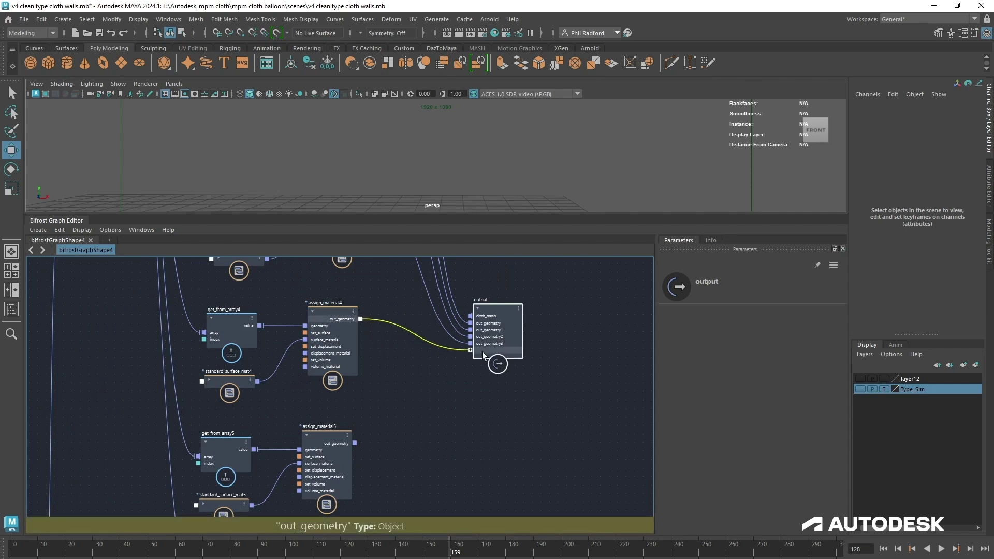
pyautogui.moveTo(355, 442); pyautogui.dragTo(477, 354)
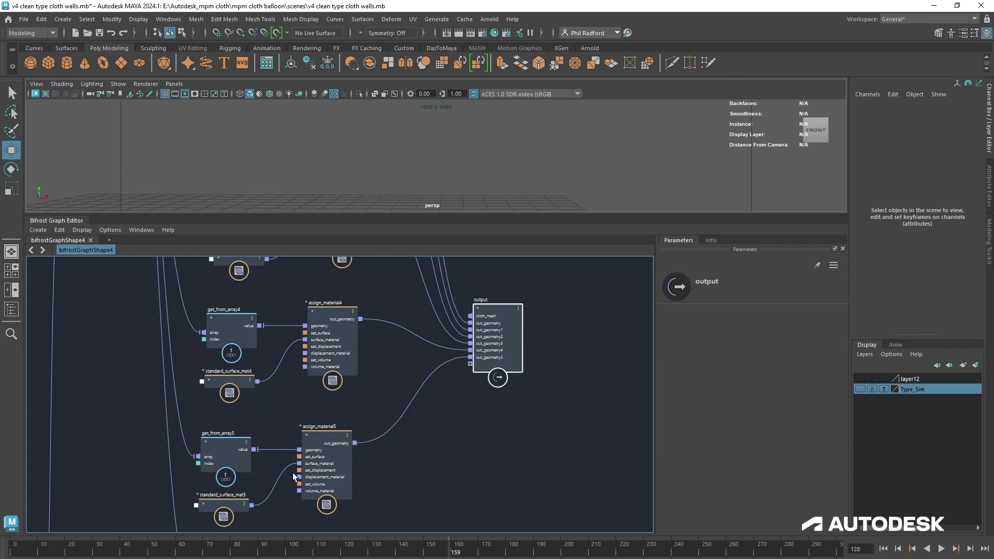
# - Rewind to frame 1 and give the first standard_surface_mat a dark red base color, metalness 0.2065 and specular 0.52
pyautogui.moveTo(447, 296); pyautogui.dragTo(466, 523, button='middle')
pyautogui.scroll(-2, 526, 390)
pyautogui.moveTo(488, 468); pyautogui.dragTo(503, 528, button='middle')
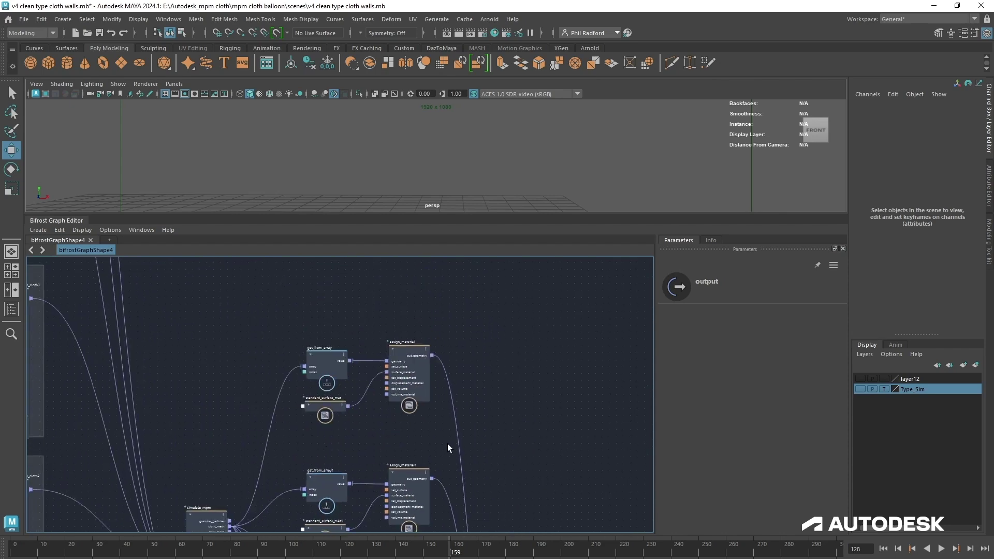
pyautogui.scroll(2, 520, 418)
pyautogui.click(269, 403)
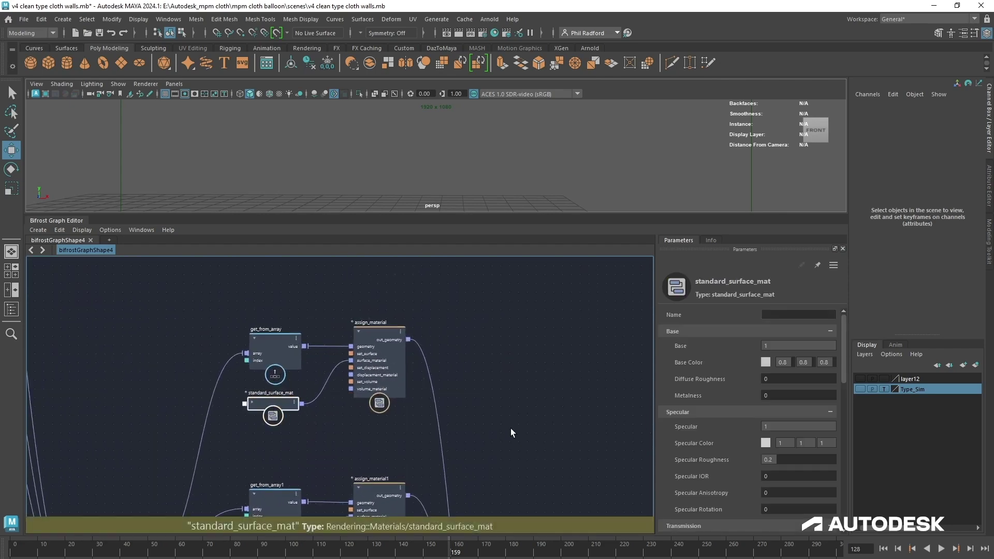
pyautogui.click(887, 551)
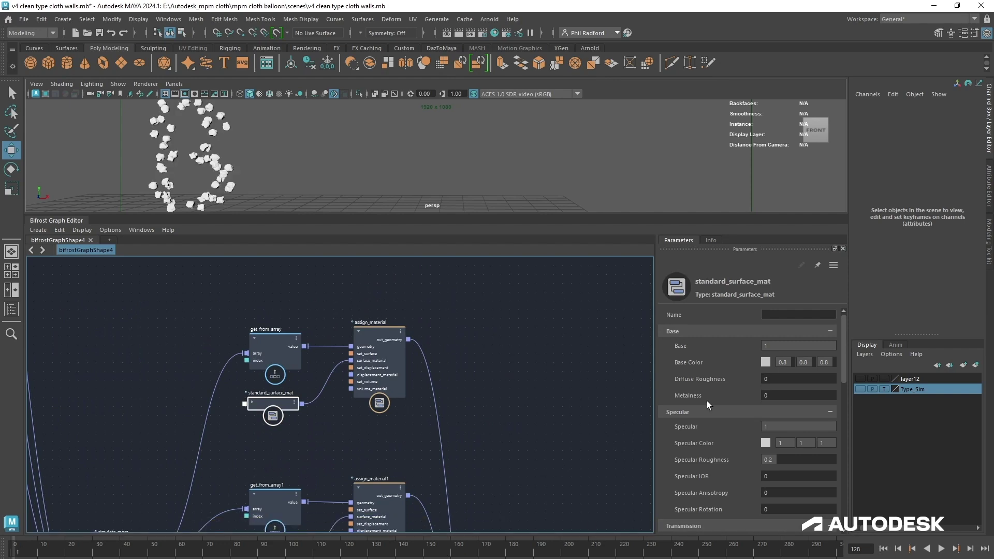
pyautogui.click(767, 362)
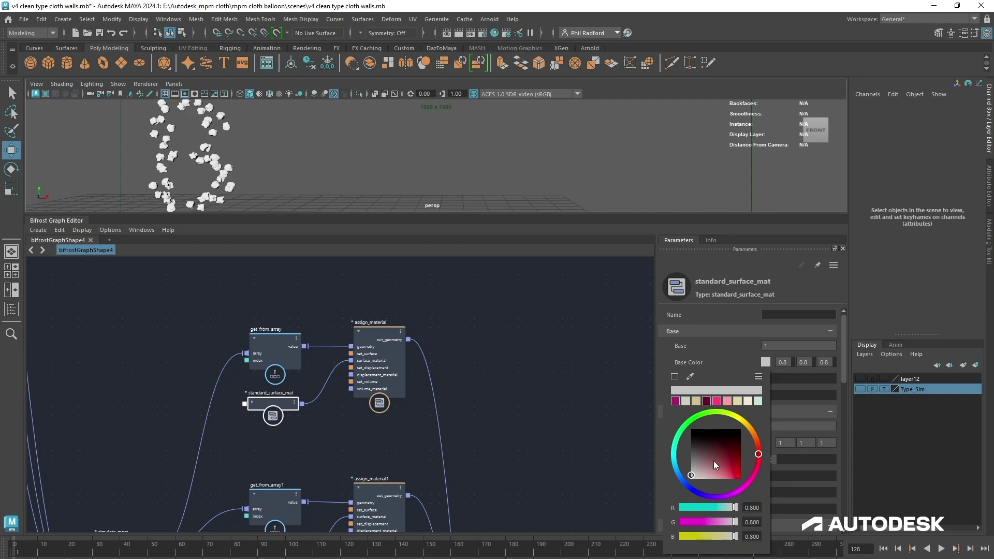
pyautogui.moveTo(729, 461); pyautogui.dragTo(738, 450)
pyautogui.click(558, 477)
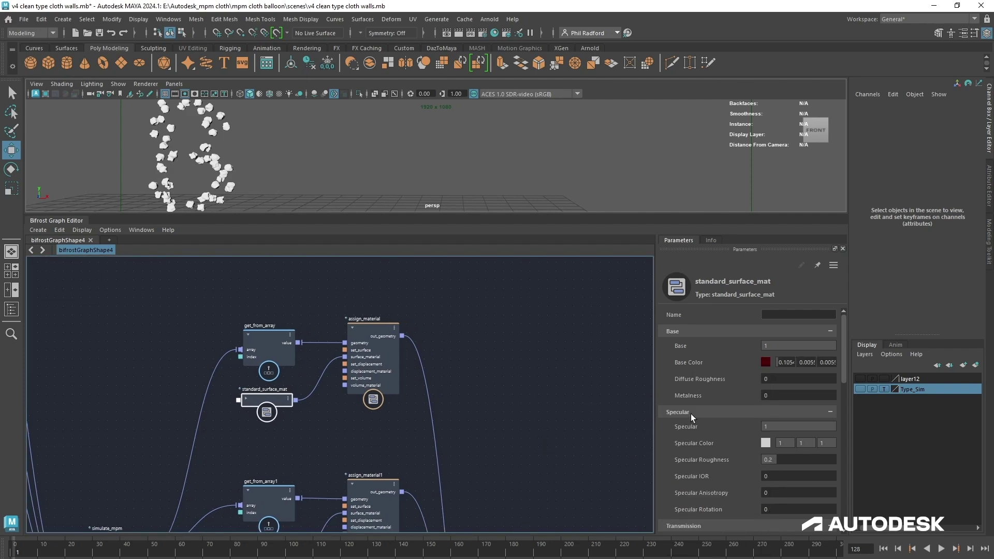
pyautogui.moveTo(791, 394); pyautogui.dragTo(828, 394)
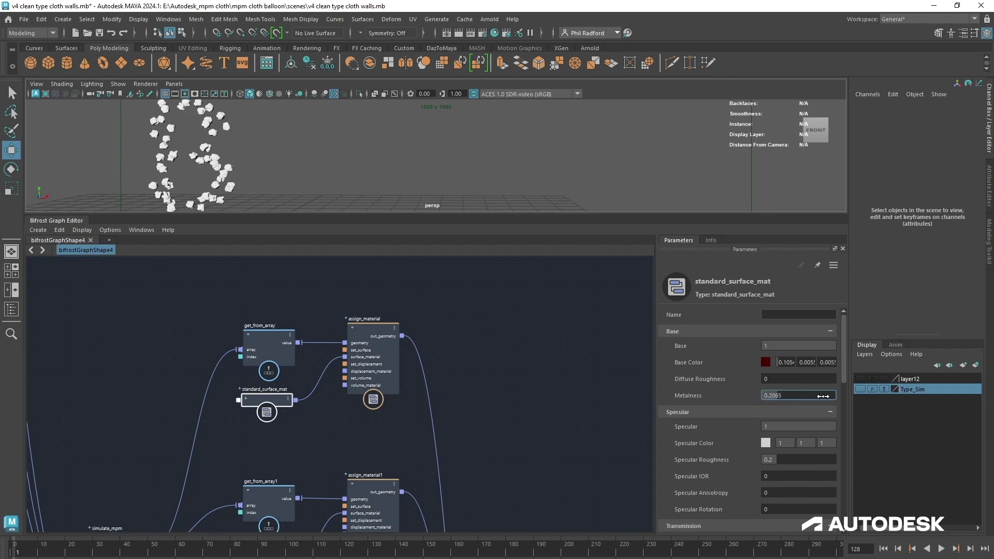
pyautogui.moveTo(814, 430); pyautogui.dragTo(722, 438)
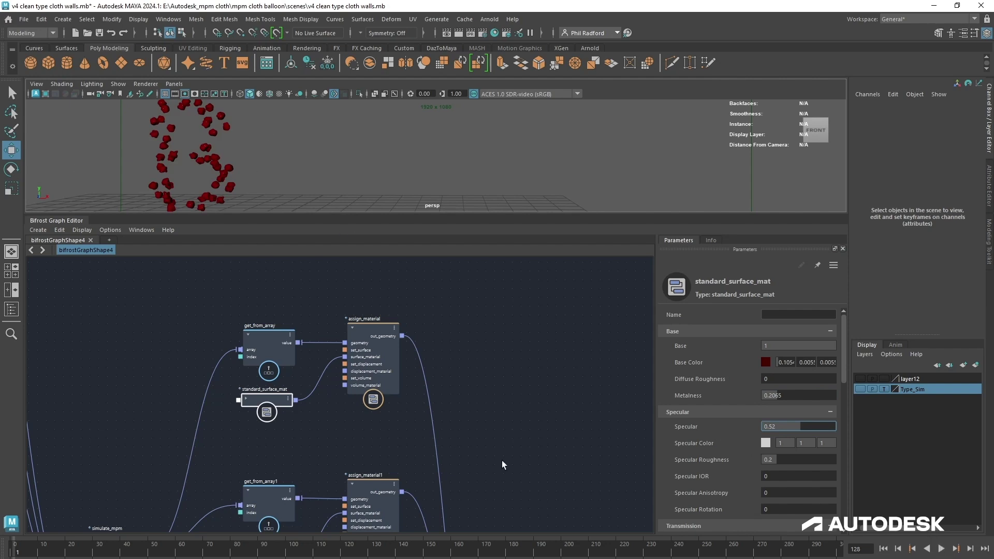
# - Set the base color of standard_surface_mat1 to the saved pale gold swatch (0.954, 0.780, 0.369)
pyautogui.scroll(-3, 441, 466)
pyautogui.click(283, 510)
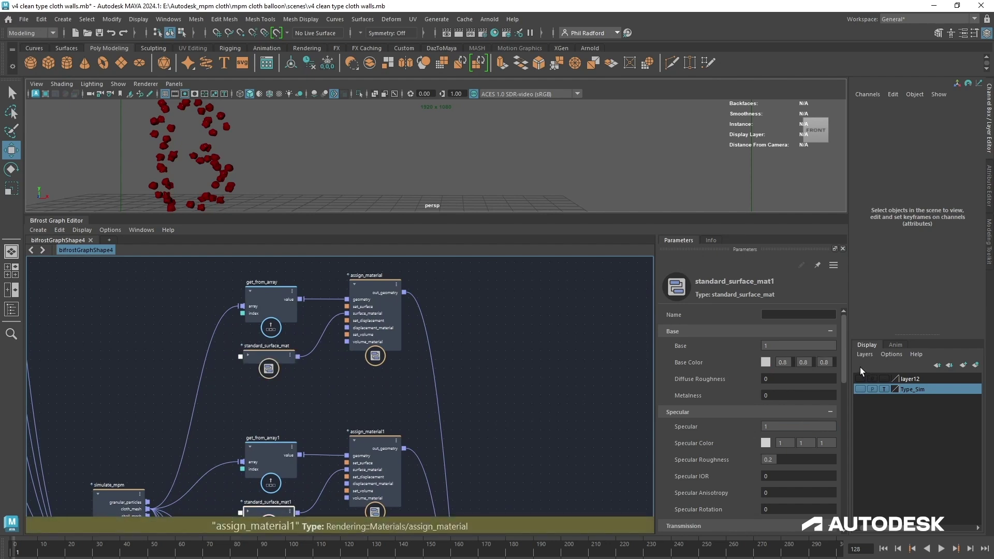
pyautogui.click(766, 364)
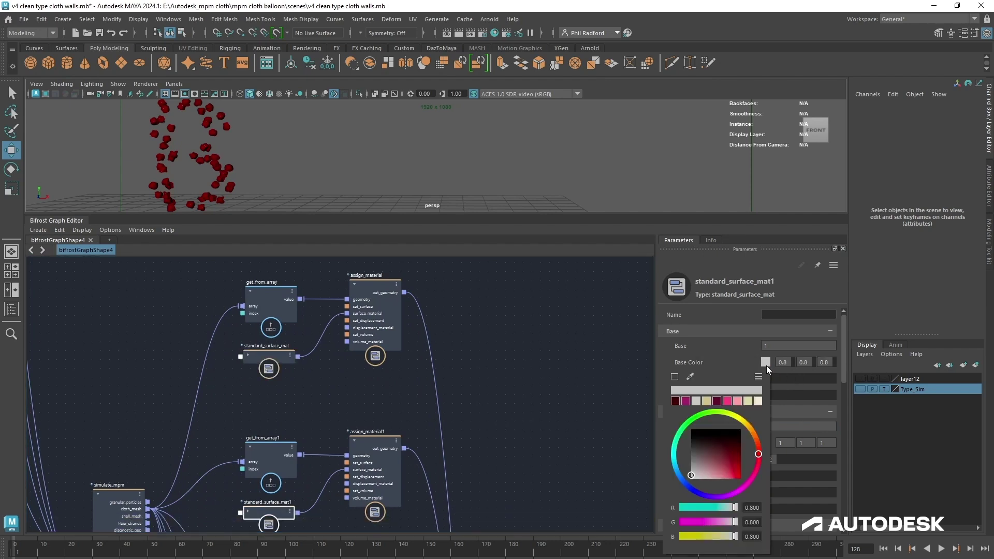
pyautogui.click(705, 401)
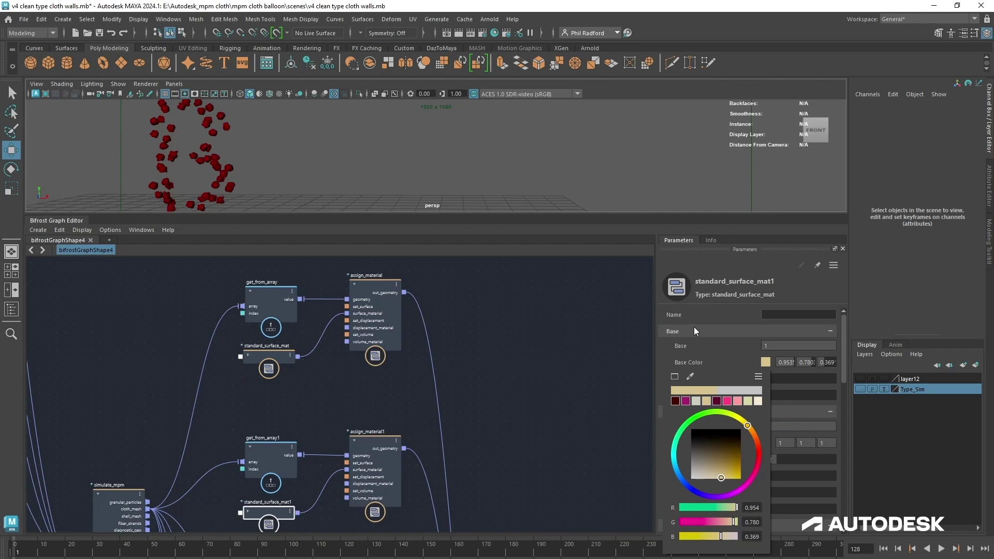
pyautogui.click(698, 311)
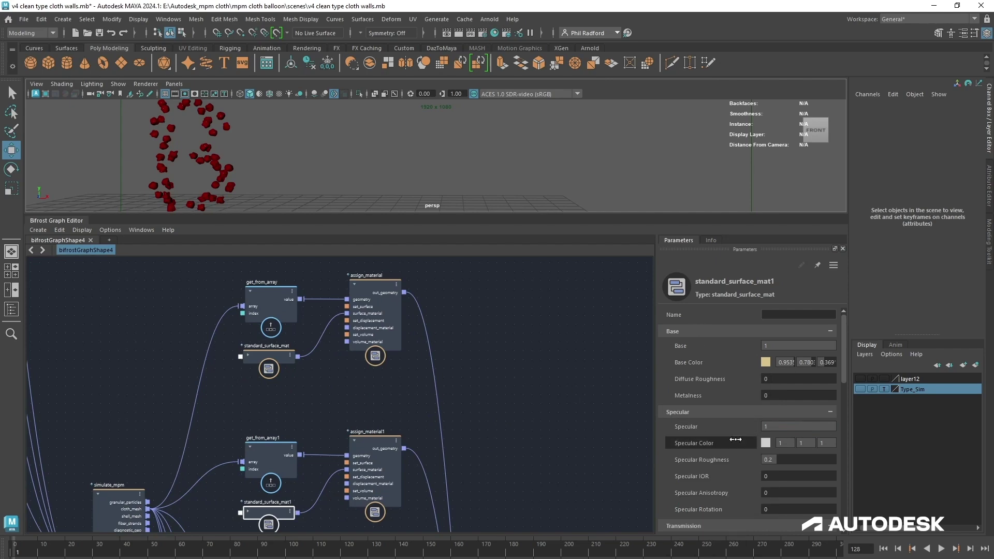
# - Set the base color of standard_surface_mat2 to a dark blue of 0.075, 0.106, 0.297
pyautogui.keyDown('alt'); pyautogui.moveTo(572, 389); pyautogui.dragTo(577, 230, button='middle'); pyautogui.keyUp('alt')
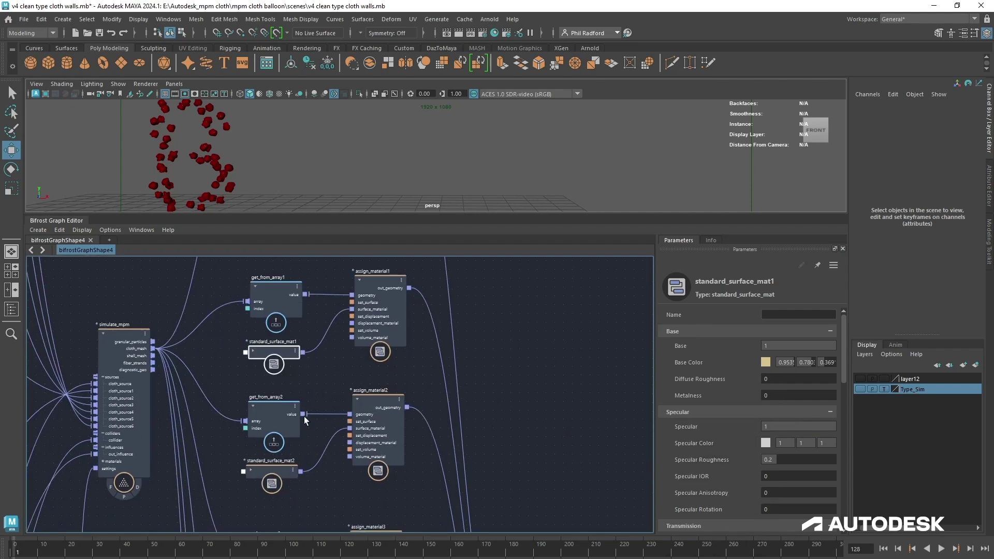
pyautogui.click(279, 464)
pyautogui.click(766, 363)
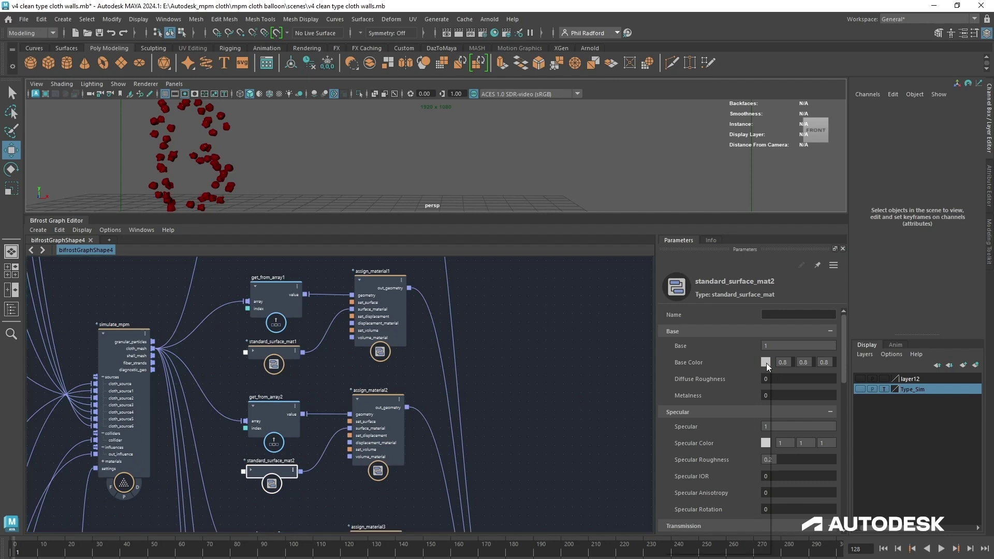
pyautogui.click(730, 461)
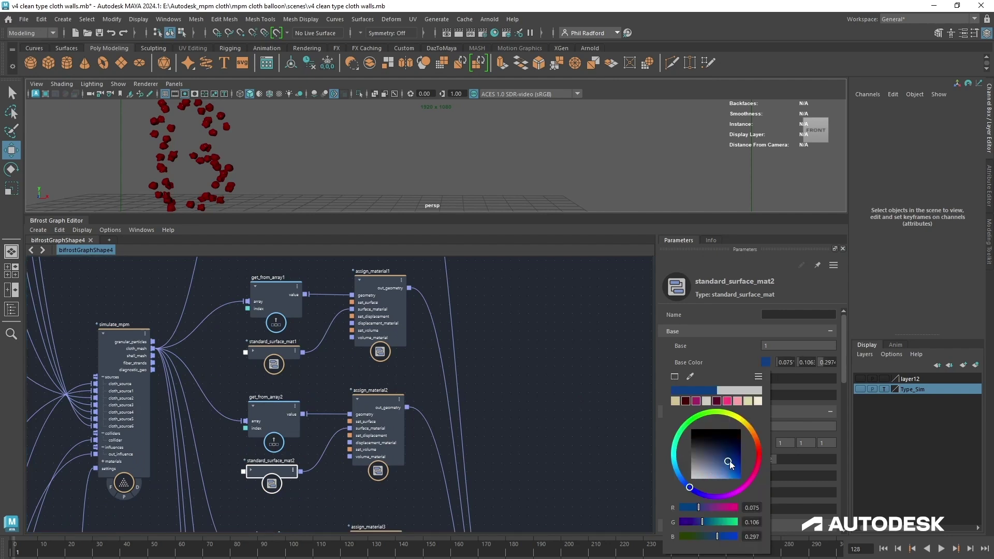
pyautogui.click(612, 361)
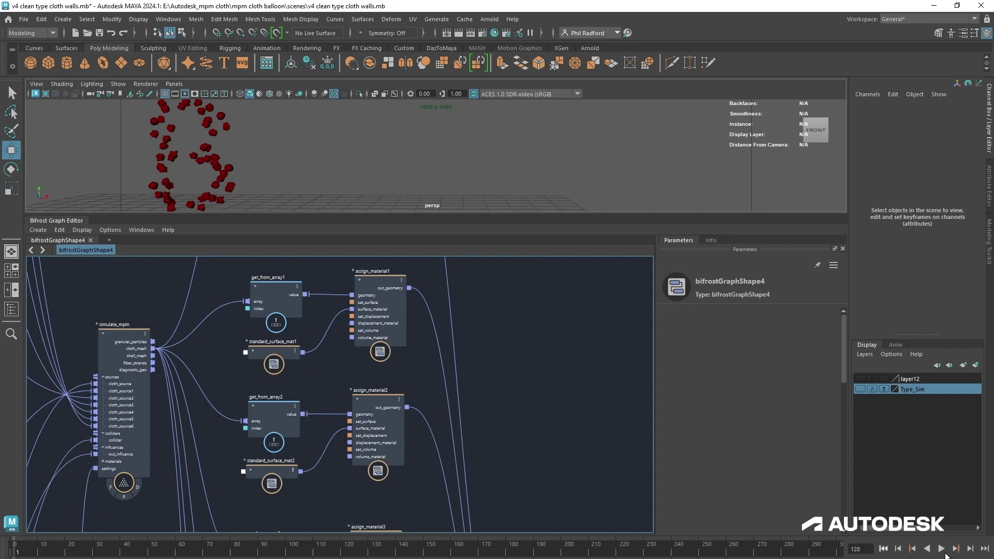
# - Play the simulation to preview the letter colors, enlarge the viewport, and rewind to frame 1
pyautogui.click(941, 549)
pyautogui.click(940, 552)
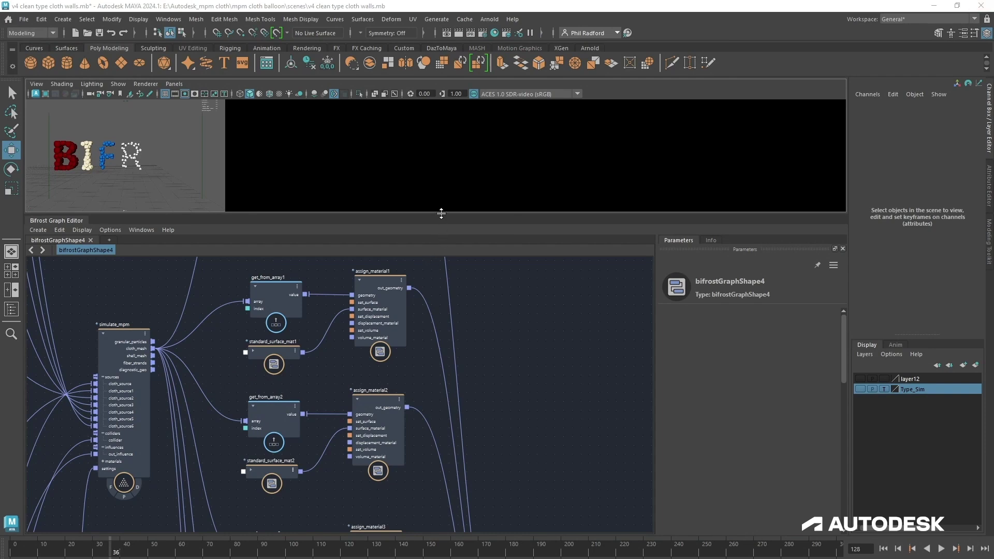
pyautogui.moveTo(442, 213); pyautogui.dragTo(442, 399)
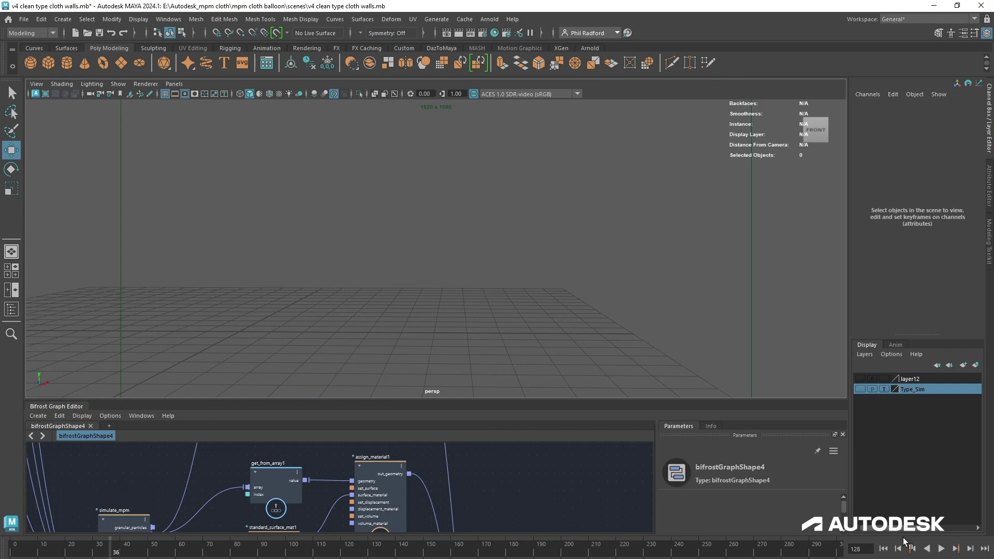
pyautogui.click(883, 549)
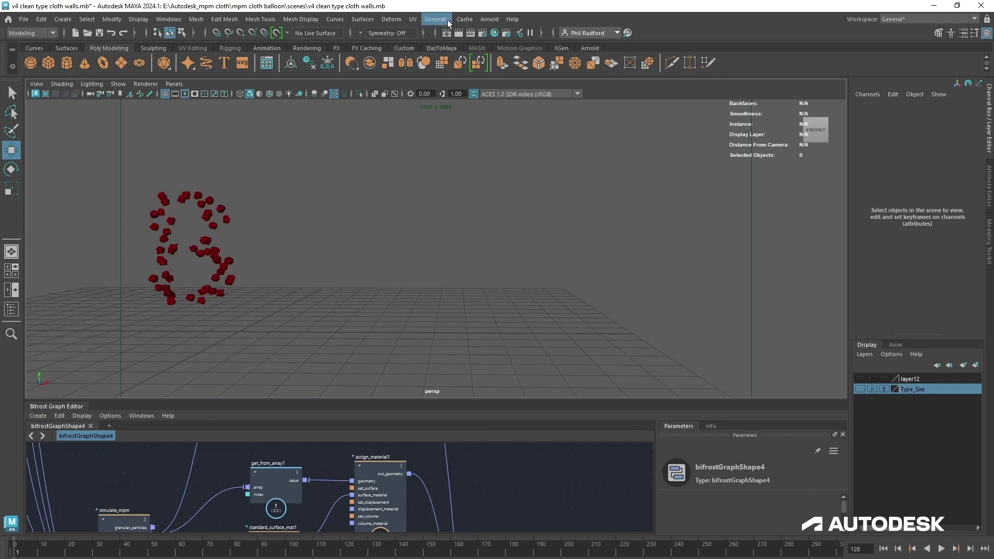
pyautogui.click(489, 19)
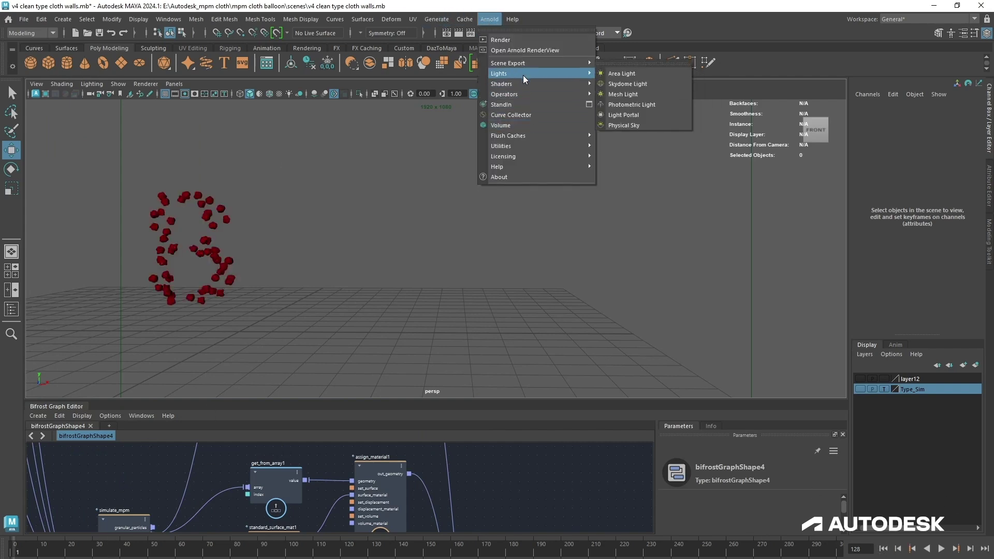
pyautogui.moveTo(571, 74)
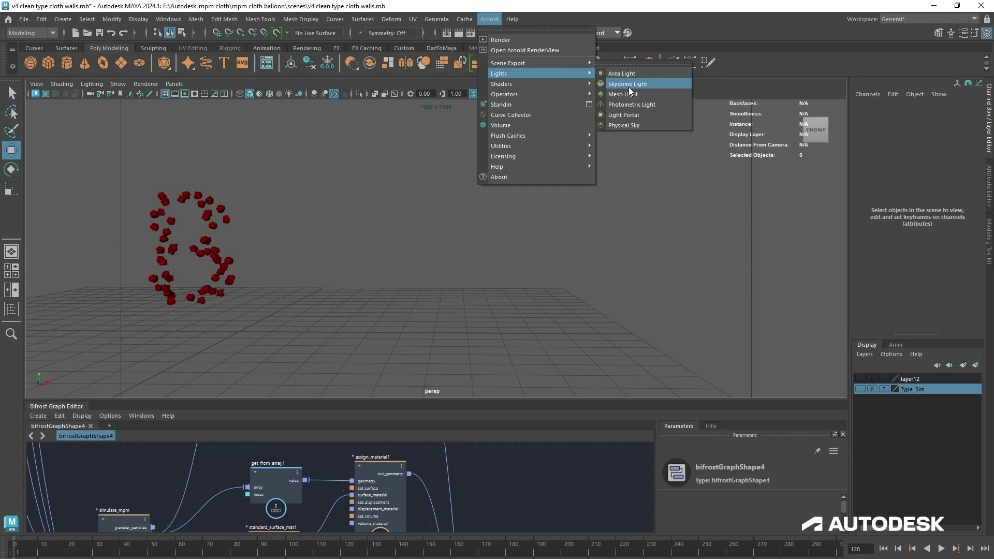
# - Give the graph editor more height again and move the output node farther away from the assign_material nodes
pyautogui.moveTo(452, 400); pyautogui.dragTo(458, 183)
pyautogui.scroll(-2, 521, 345)
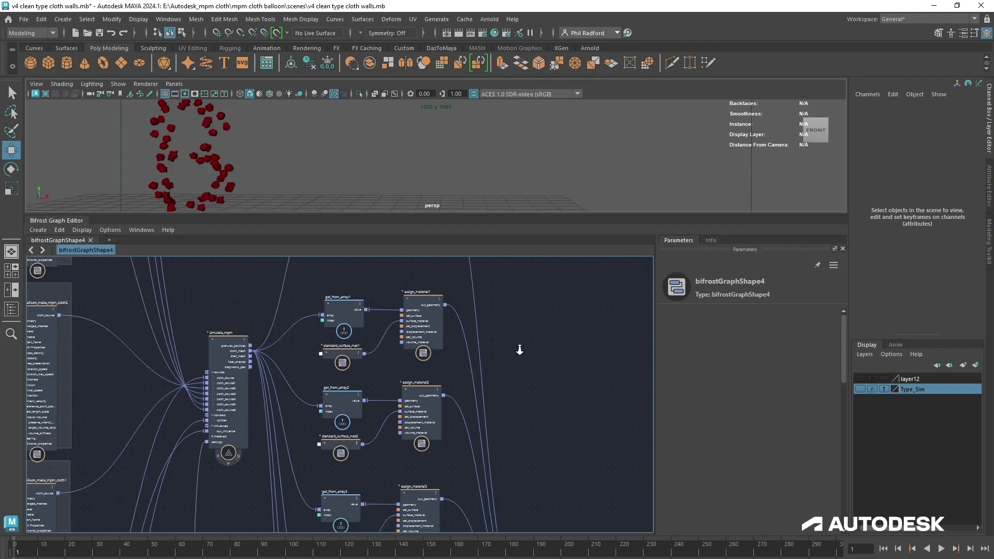
pyautogui.keyDown('alt'); pyautogui.moveTo(520, 349); pyautogui.dragTo(426, 202, button='middle'); pyautogui.keyUp('alt')
pyautogui.scroll(-3, 505, 373)
pyautogui.keyDown('alt'); pyautogui.moveTo(522, 417); pyautogui.dragTo(561, 436, button='middle'); pyautogui.keyUp('alt')
pyautogui.keyDown('alt'); pyautogui.moveTo(521, 417); pyautogui.dragTo(517, 438, button='right'); pyautogui.keyUp('alt')
pyautogui.keyDown('alt'); pyautogui.moveTo(517, 437); pyautogui.dragTo(521, 421, button='middle'); pyautogui.keyUp('alt')
pyautogui.keyDown('alt'); pyautogui.moveTo(521, 421); pyautogui.dragTo(510, 419, button='right'); pyautogui.keyUp('alt')
pyautogui.scroll(-2, 511, 418)
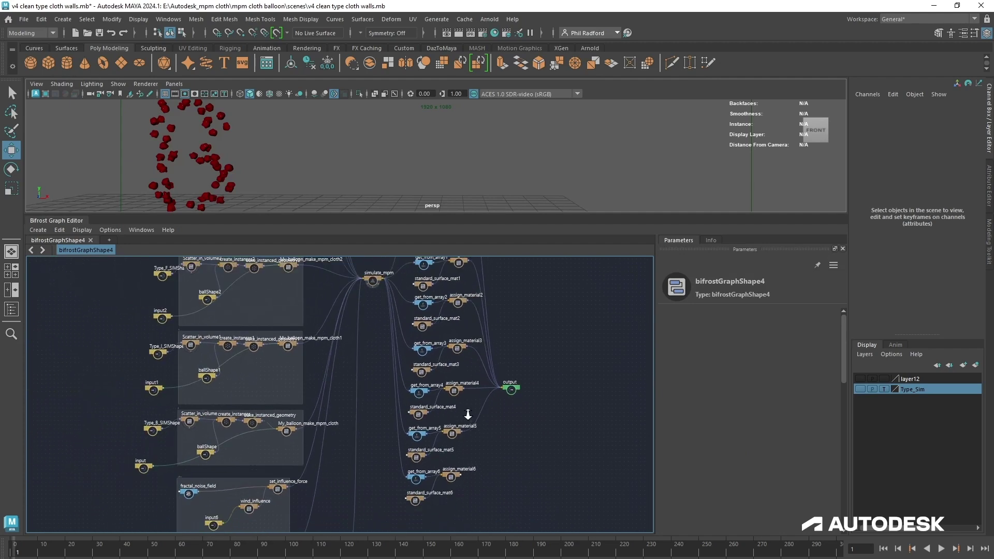
pyautogui.moveTo(513, 389); pyautogui.dragTo(593, 318)
pyautogui.keyDown('alt'); pyautogui.moveTo(550, 361); pyautogui.dragTo(581, 387, button='middle'); pyautogui.keyUp('alt')
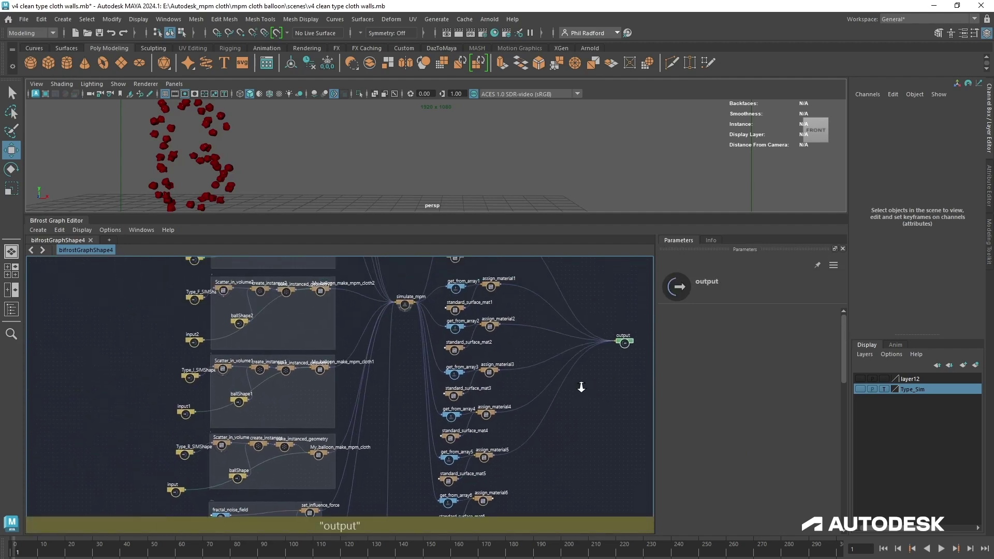
pyautogui.keyDown('alt'); pyautogui.moveTo(581, 387); pyautogui.dragTo(564, 383, button='right'); pyautogui.keyUp('alt')
pyautogui.scroll(-2, 564, 382)
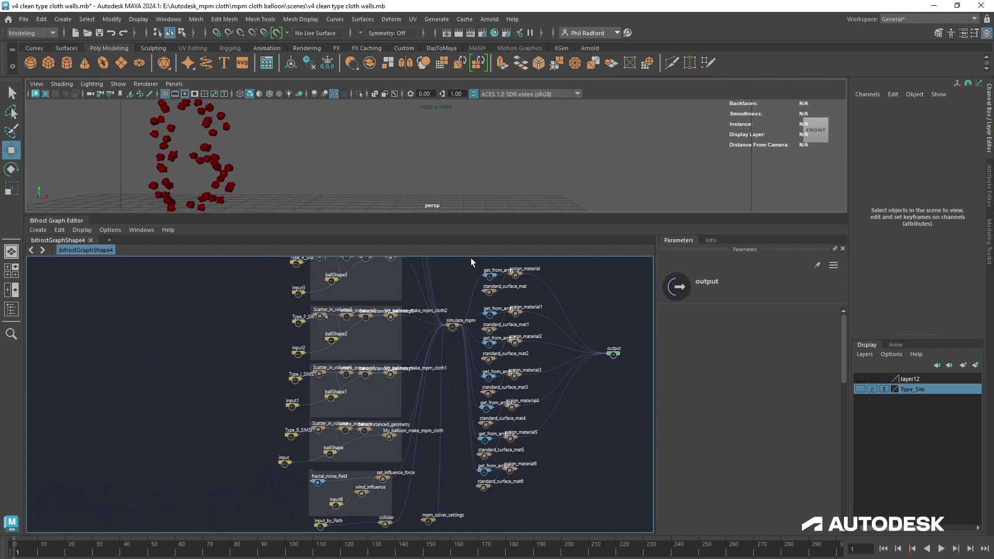
# - Create a backdrop around all the get_from_array, assign_material and standard_surface_mat nodes between simulate_mpm and output
pyautogui.moveTo(471, 258); pyautogui.dragTo(550, 503)
pyautogui.rightClick(539, 441)
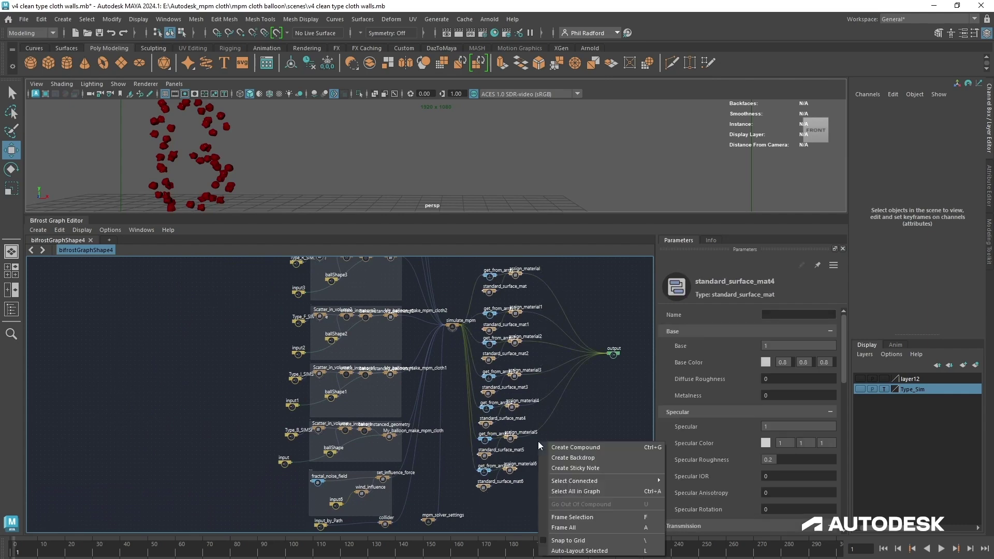
pyautogui.click(558, 459)
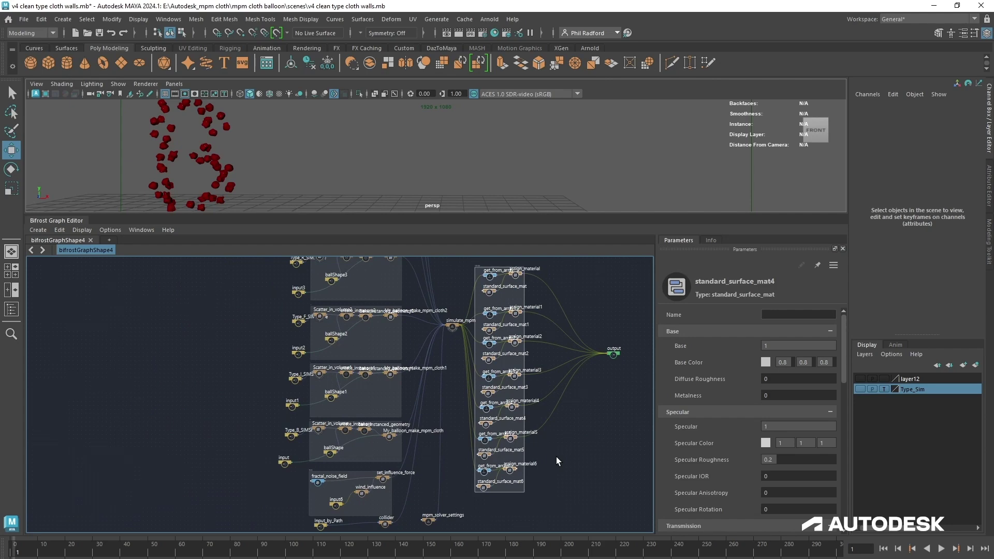
pyautogui.click(574, 430)
# - Collapse the expanded Cloth Properties ports on the My_balloon_make_mpm_cloth2 node
pyautogui.scroll(2, 575, 414)
pyautogui.keyDown('alt'); pyautogui.moveTo(617, 316); pyautogui.dragTo(567, 466, button='middle'); pyautogui.keyUp('alt')
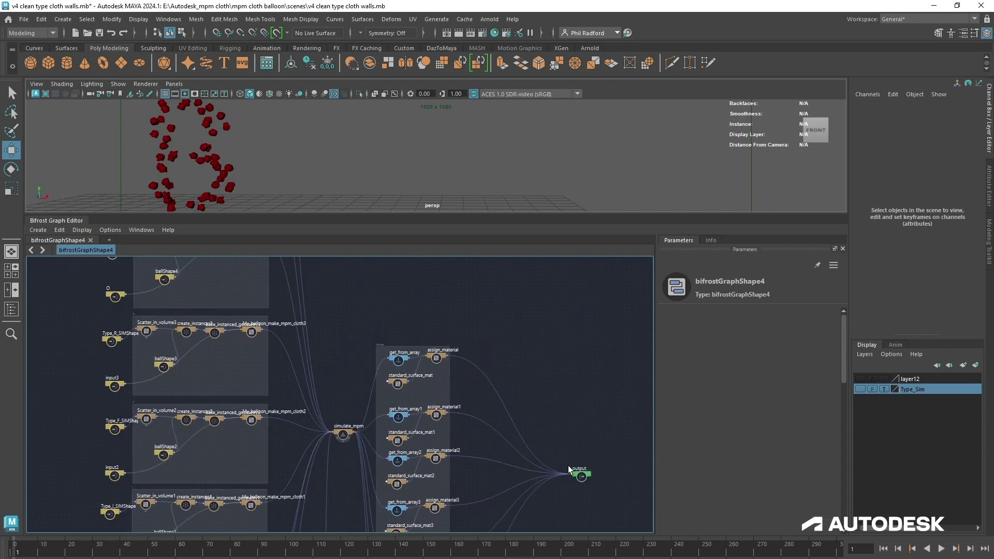
pyautogui.scroll(3, 552, 426)
pyautogui.moveTo(363, 303); pyautogui.dragTo(452, 284)
pyautogui.keyDown('alt'); pyautogui.moveTo(141, 378); pyautogui.dragTo(471, 282, button='middle'); pyautogui.keyUp('alt')
pyautogui.scroll(1, 422, 409)
pyautogui.scroll(1, 422, 410)
pyautogui.keyDown('alt'); pyautogui.moveTo(463, 510); pyautogui.dragTo(436, 374, button='middle'); pyautogui.keyUp('alt')
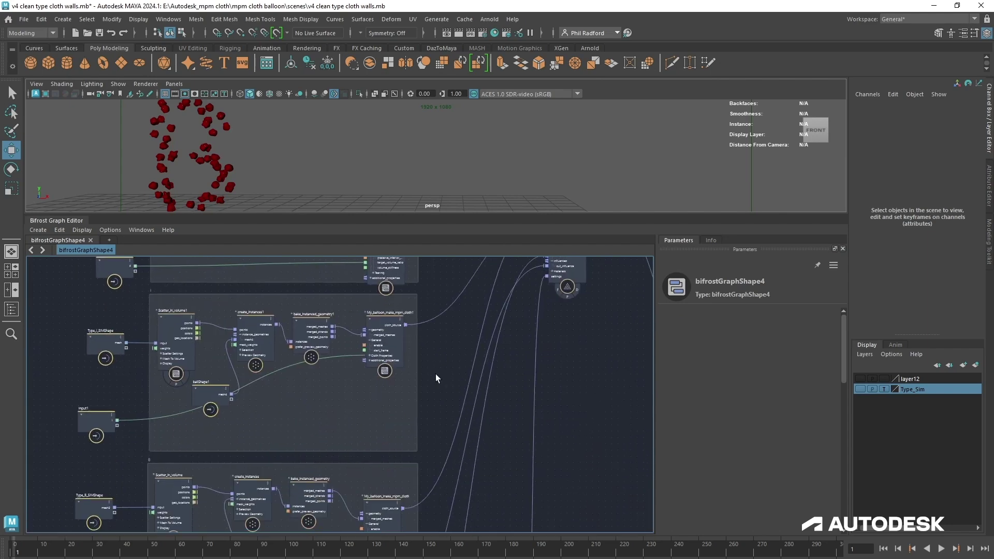
pyautogui.keyDown('alt'); pyautogui.moveTo(421, 310); pyautogui.dragTo(410, 449, button='middle'); pyautogui.keyUp('alt')
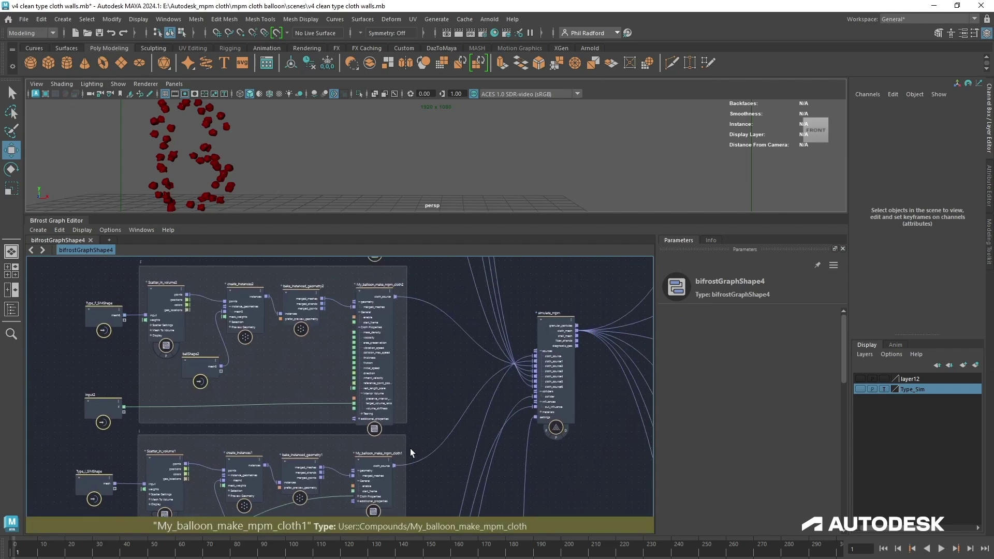
pyautogui.click(360, 313)
pyautogui.click(361, 317)
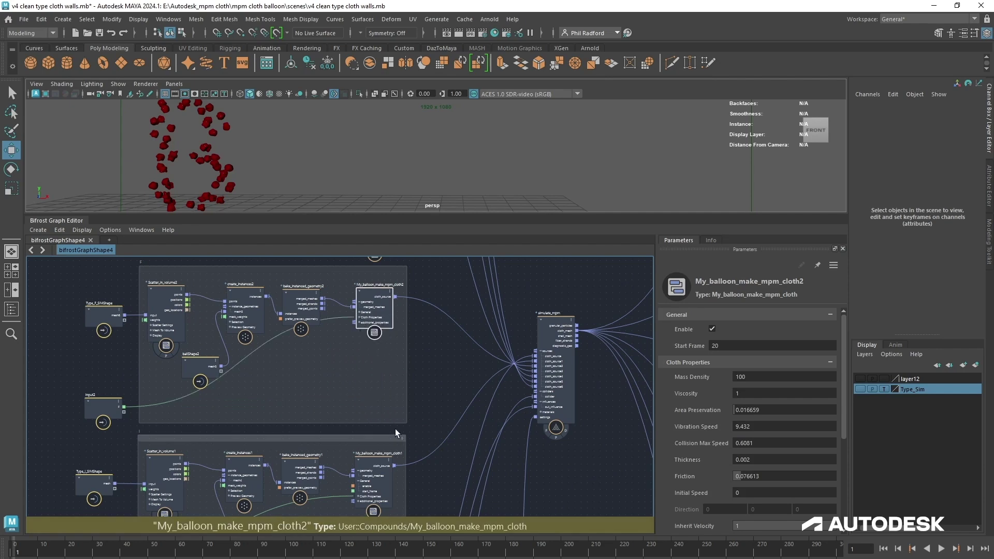
# - Move the ballShape node slightly higher inside the B backdrop, clear of the input wire
pyautogui.keyDown('alt'); pyautogui.moveTo(428, 386); pyautogui.dragTo(445, 121, button='middle'); pyautogui.keyUp('alt')
pyautogui.keyDown('alt'); pyautogui.moveTo(453, 401); pyautogui.dragTo(507, 231, button='middle'); pyautogui.keyUp('alt')
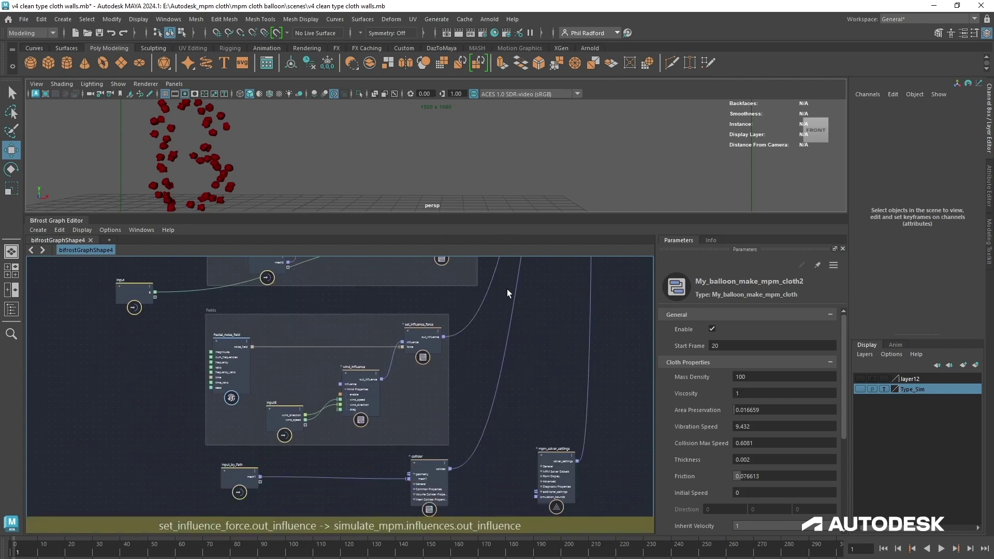
pyautogui.keyDown('alt'); pyautogui.moveTo(453, 361); pyautogui.dragTo(501, 527, button='middle'); pyautogui.keyUp('alt')
pyautogui.scroll(1, 489, 372)
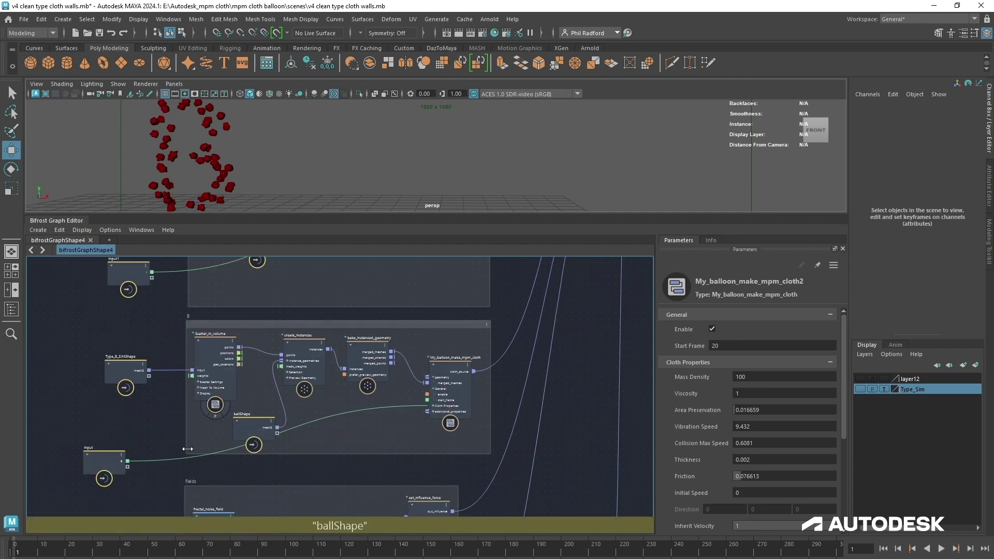
pyautogui.moveTo(257, 426)
pyautogui.mouseDown()
pyautogui.moveTo(246, 427)
pyautogui.moveTo(255, 413)
pyautogui.mouseUp()
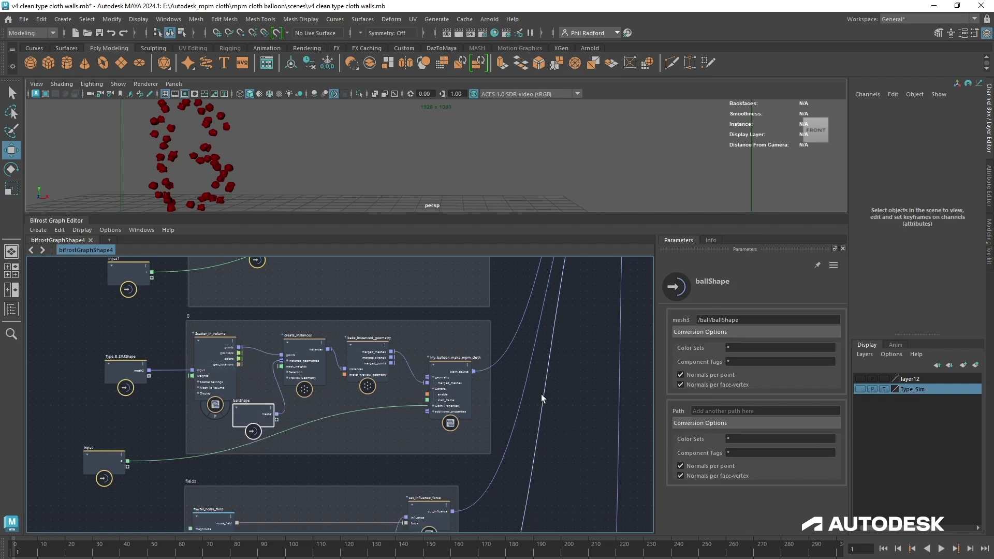
# - Create a compound from the B backdrop's Scatter_in_volume, create_instances, bake_instanced_geometry and My_balloon_make_mpm_cloth together with simulate_mpm, collider and mpm_solver_settings
pyautogui.moveTo(573, 383); pyautogui.dragTo(528, 424, button='middle')
pyautogui.scroll(-1, 521, 450)
pyautogui.click(192, 406)
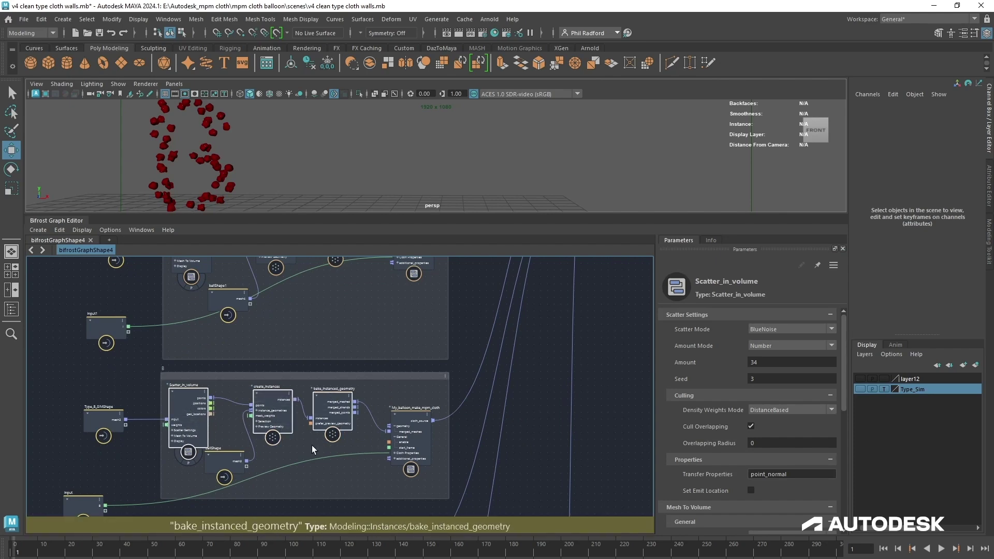
pyautogui.moveTo(558, 271); pyautogui.dragTo(435, 516, button='middle')
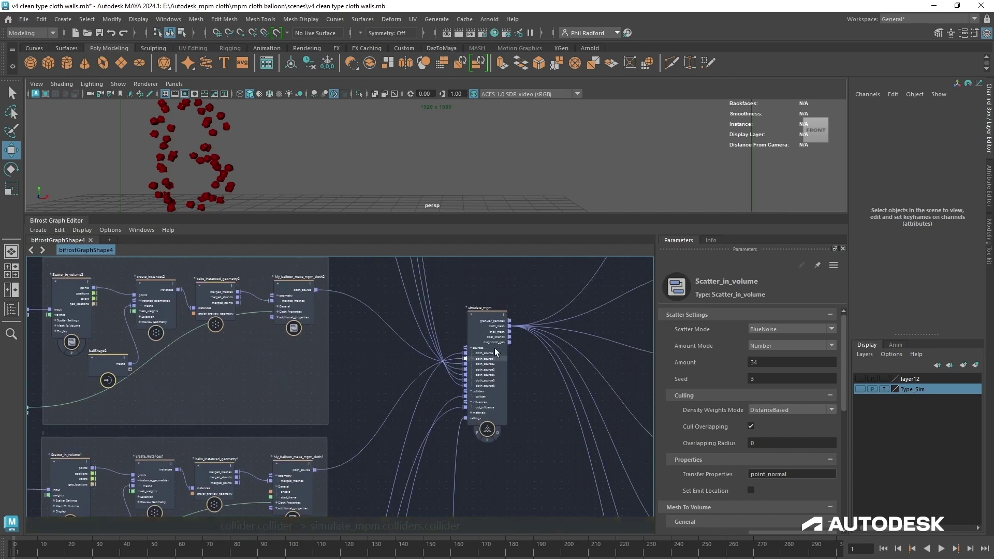
pyautogui.moveTo(511, 390); pyautogui.dragTo(474, 237, button='middle')
pyautogui.moveTo(461, 366); pyautogui.dragTo(469, 155, button='middle')
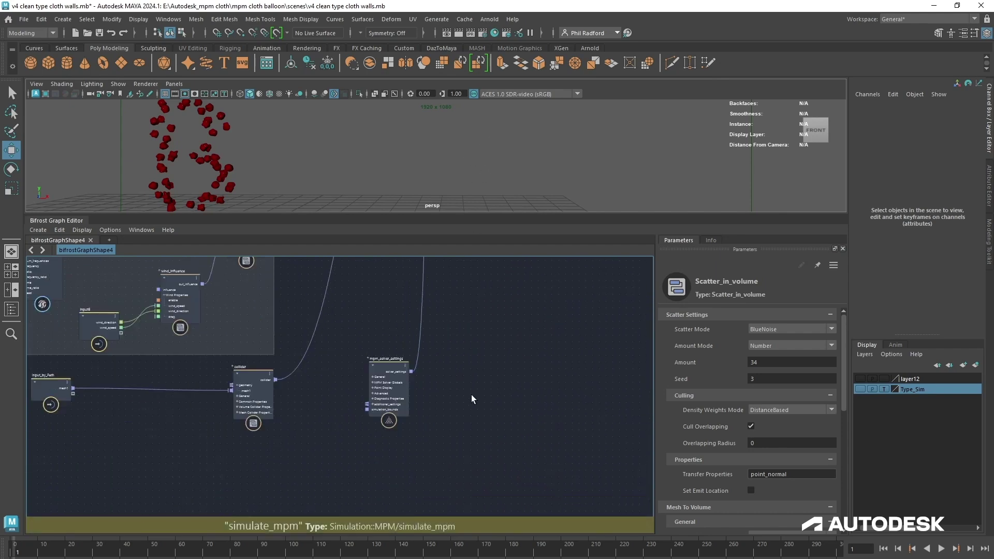
pyautogui.moveTo(471, 409); pyautogui.dragTo(488, 419, button='middle')
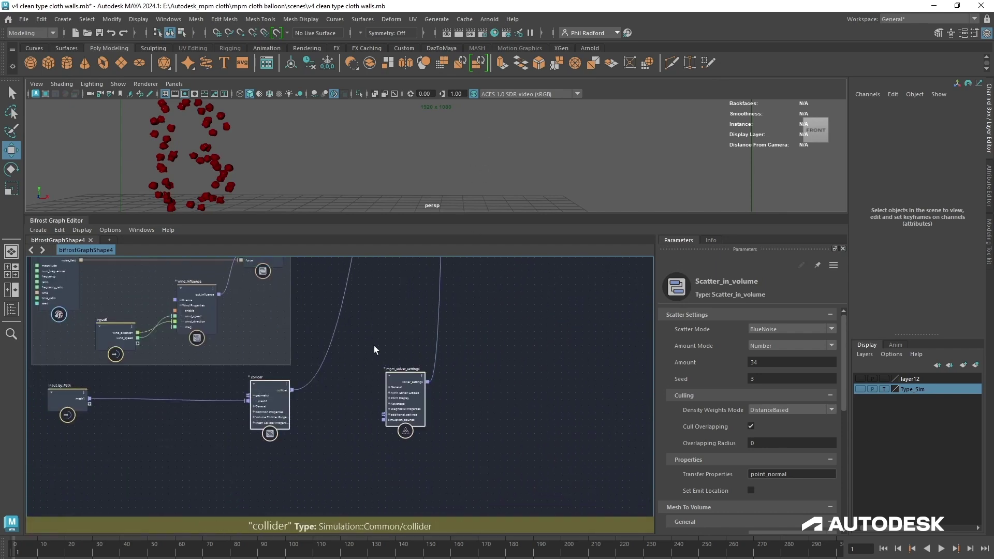
pyautogui.moveTo(374, 346); pyautogui.dragTo(392, 542, button='middle')
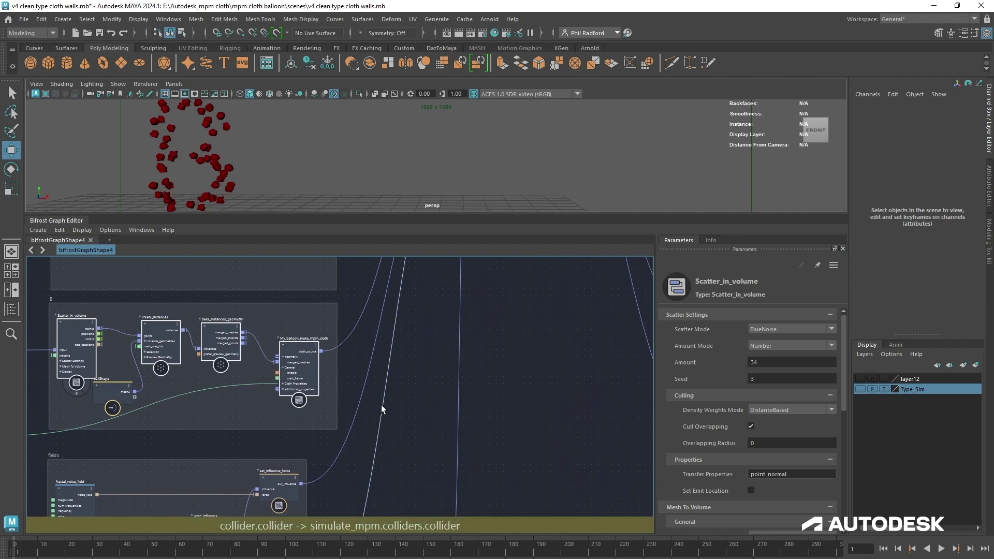
pyautogui.rightClick(351, 366)
pyautogui.press('Escape')
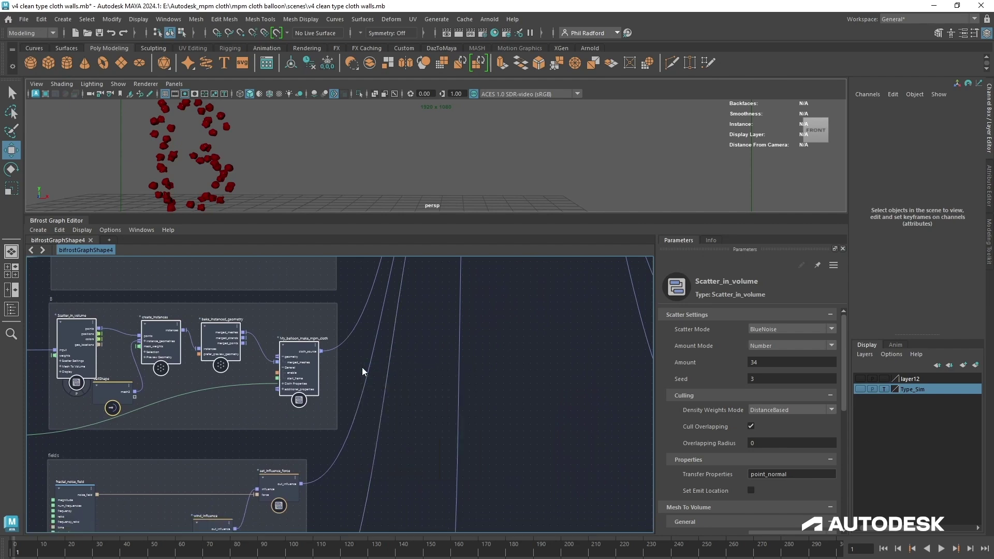
pyautogui.hotkey('ctrl', 'g')
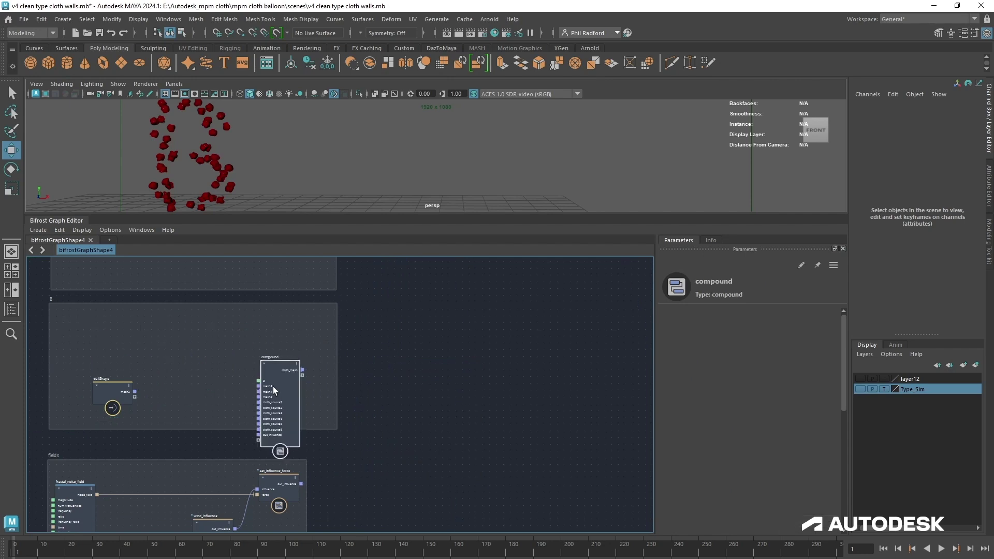
# - Move the compound out to the right of the backdrops and cut all its incoming and outgoing connections
pyautogui.moveTo(282, 368); pyautogui.dragTo(461, 351)
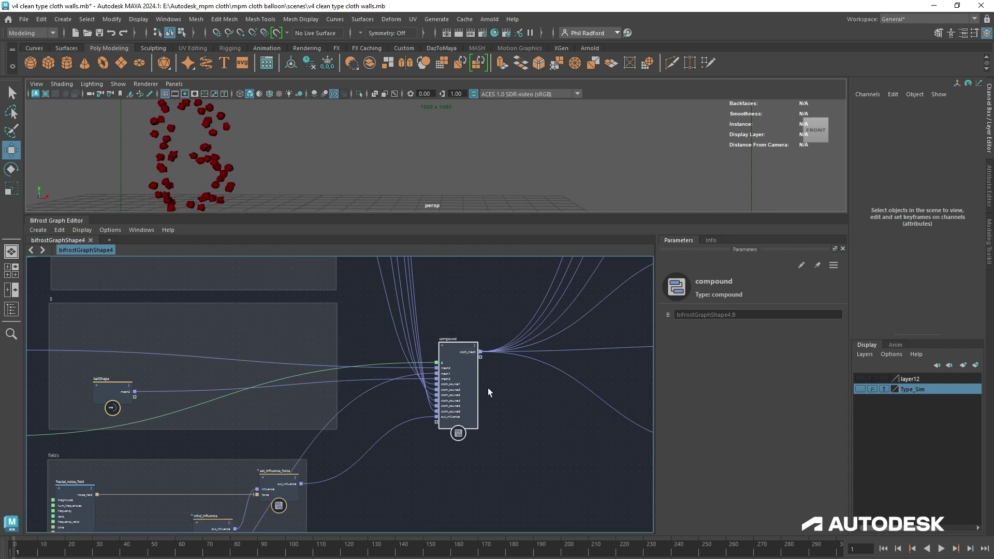
pyautogui.keyDown('ctrl'); pyautogui.keyDown('alt'); pyautogui.keyDown('shift'); pyautogui.moveTo(501, 386); pyautogui.dragTo(511, 290); pyautogui.keyUp('shift'); pyautogui.keyUp('alt'); pyautogui.keyUp('ctrl')
pyautogui.moveTo(416, 445)
pyautogui.keyDown('ctrl'); pyautogui.keyDown('alt'); pyautogui.mouseDown()
pyautogui.moveTo(432, 304)
pyautogui.moveTo(427, 312)
pyautogui.mouseUp(); pyautogui.keyUp('alt'); pyautogui.keyUp('ctrl')
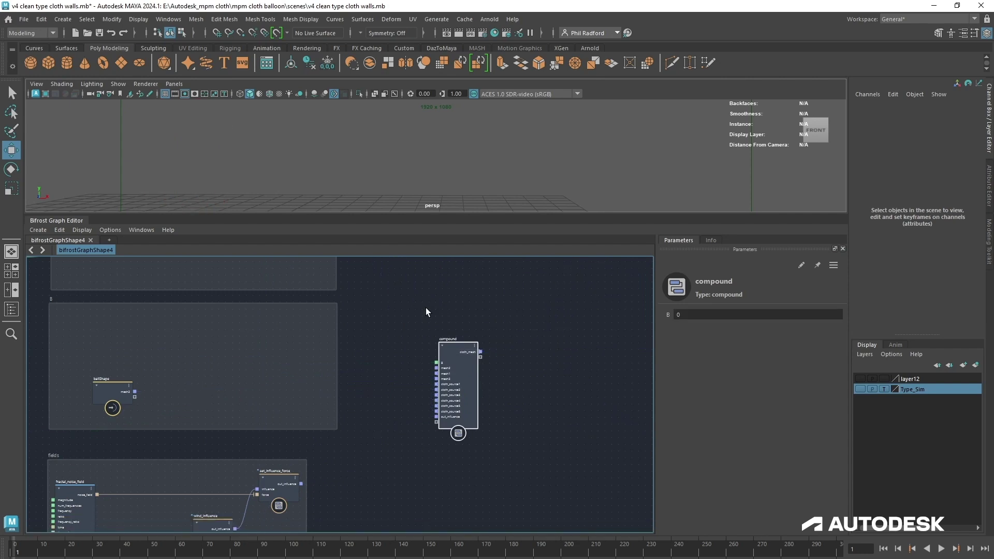
pyautogui.scroll(3, 502, 445)
pyautogui.click(502, 448)
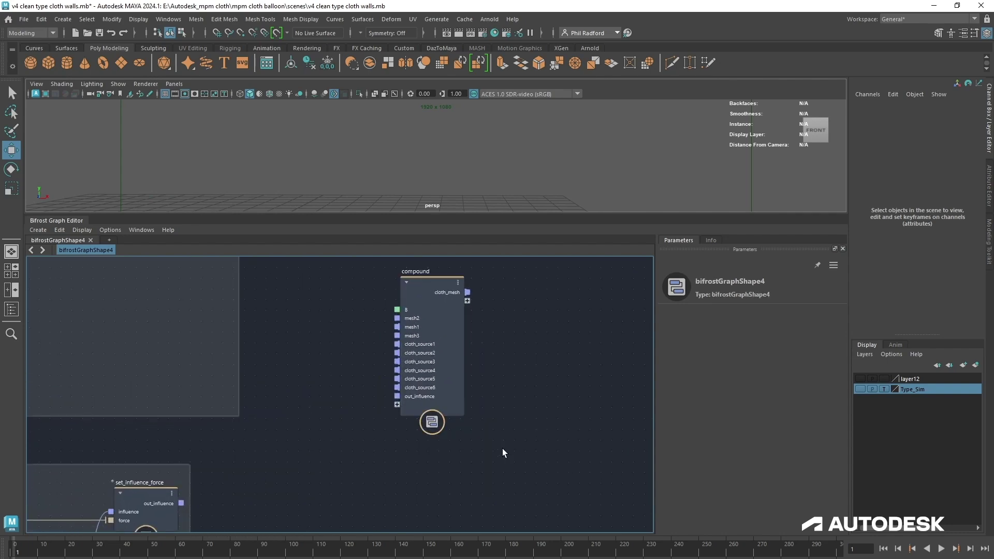
# - Open the compound and move its Scatter_in_volume node lower, to the left of create_instances
pyautogui.doubleClick(426, 363)
pyautogui.scroll(-3, 374, 393)
pyautogui.moveTo(380, 455); pyautogui.dragTo(583, 353, button='middle')
pyautogui.scroll(-2, 512, 357)
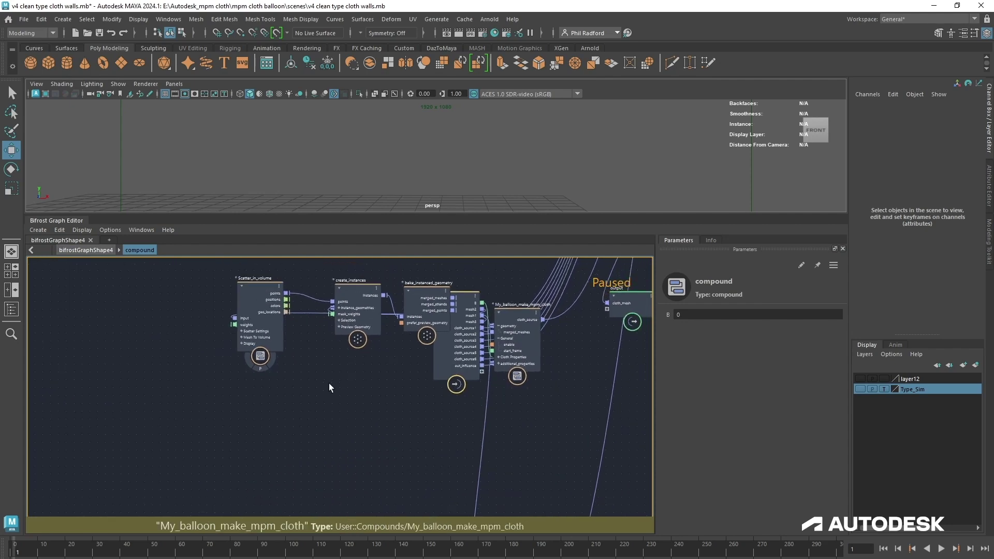
pyautogui.moveTo(312, 350); pyautogui.dragTo(232, 424, button='middle')
pyautogui.moveTo(189, 384); pyautogui.dragTo(191, 416)
pyautogui.scroll(-2, 405, 331)
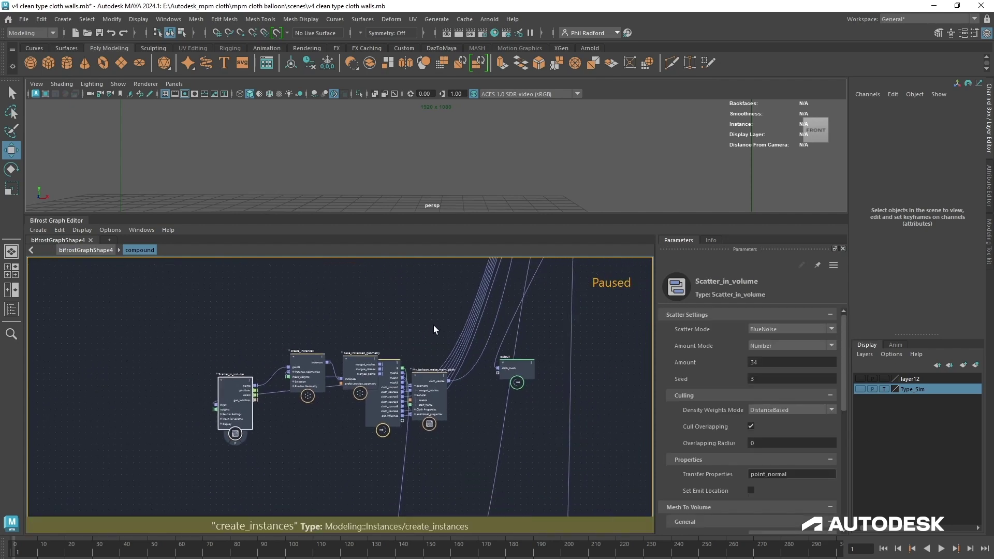
# - Bring simulate_mpm down beside the cloth nodes and move it and the output node far right to free up space
pyautogui.moveTo(435, 328); pyautogui.dragTo(365, 515, button='middle')
pyautogui.moveTo(475, 324); pyautogui.dragTo(389, 539)
pyautogui.moveTo(346, 430); pyautogui.dragTo(396, 223, button='middle')
pyautogui.scroll(1, 414, 410)
pyautogui.scroll(3, 416, 416)
pyautogui.moveTo(613, 446); pyautogui.dragTo(603, 300, button='middle')
pyautogui.moveTo(508, 351); pyautogui.dragTo(508, 502, button='middle')
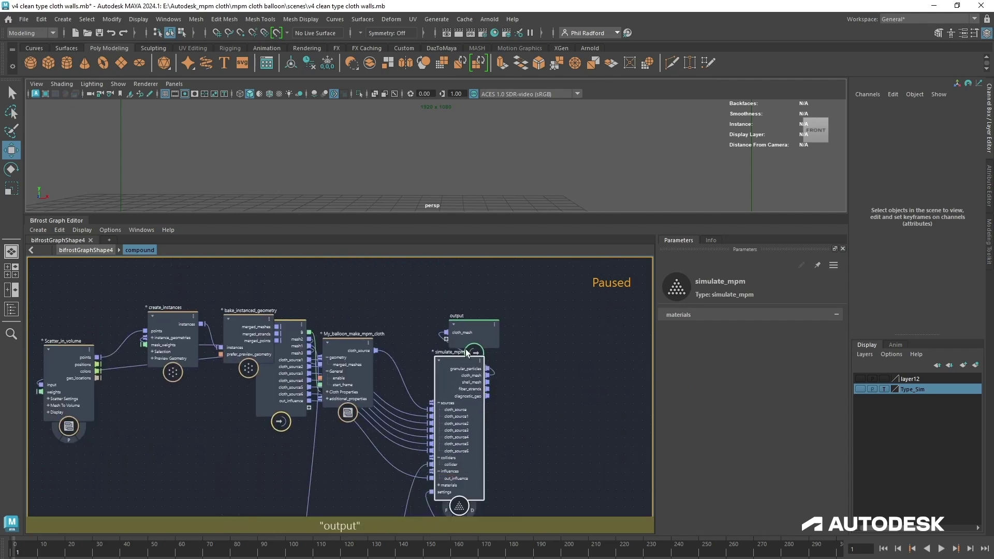
pyautogui.moveTo(476, 329); pyautogui.dragTo(662, 214)
pyautogui.moveTo(475, 396); pyautogui.dragTo(649, 374)
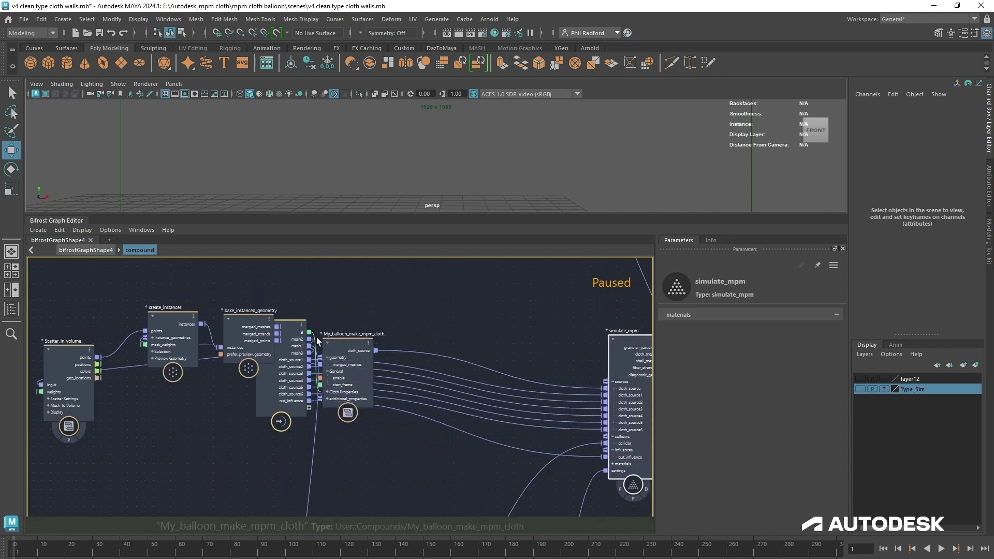
# - Move My_balloon_make_mpm_cloth up and to the right, and place the input node below create_instances
pyautogui.moveTo(328, 338); pyautogui.dragTo(374, 306)
pyautogui.moveTo(275, 375); pyautogui.dragTo(210, 452)
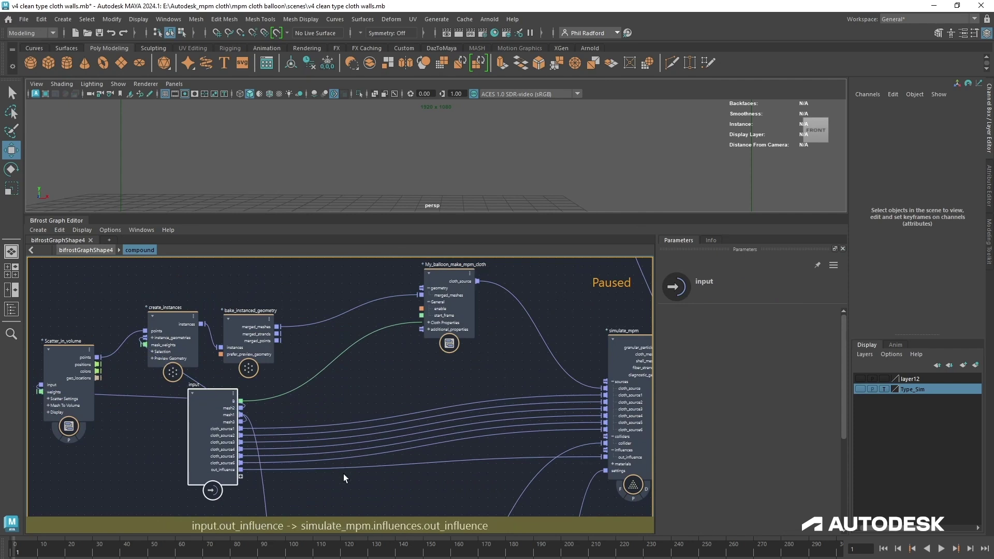
pyautogui.moveTo(343, 474); pyautogui.dragTo(347, 436, button='middle')
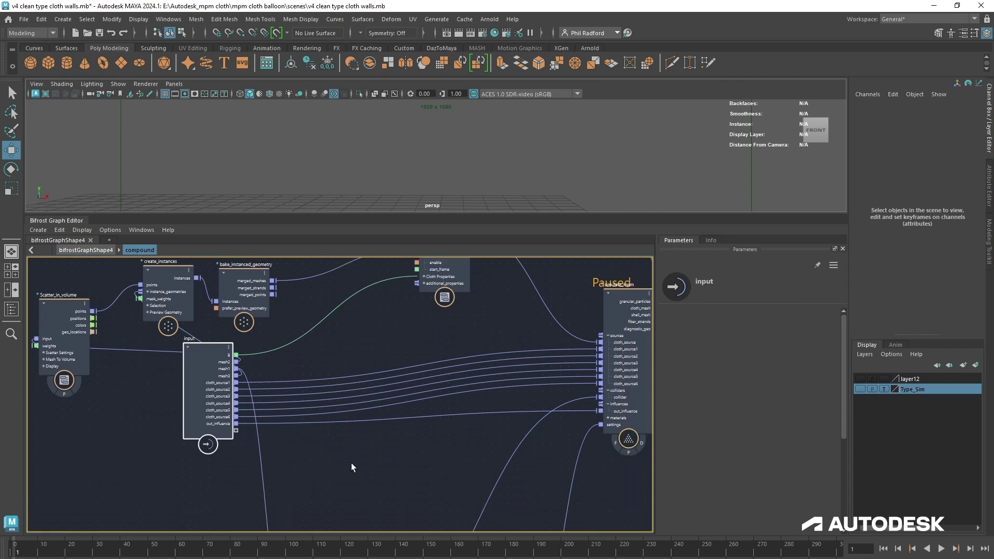
pyautogui.moveTo(423, 356)
pyautogui.mouseDown()
pyautogui.moveTo(389, 442)
pyautogui.moveTo(369, 456)
pyautogui.mouseUp()
# - Delete the cloth_source1 to cloth_source6 and out_influence ports from the compound's input node
pyautogui.moveTo(363, 403); pyautogui.dragTo(465, 362, button='middle')
pyautogui.scroll(3, 441, 390)
pyautogui.rightClick(284, 335)
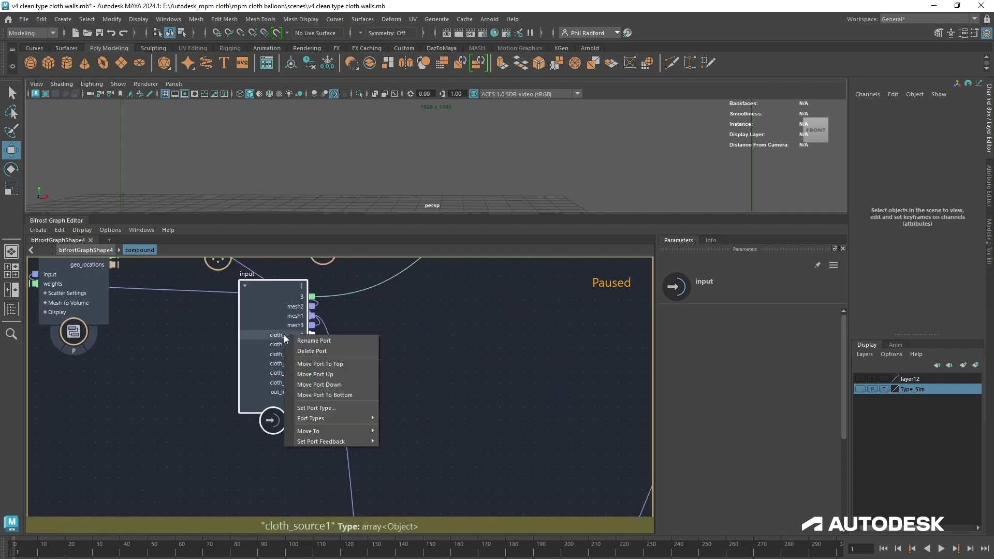
pyautogui.click(289, 348)
pyautogui.rightClick(288, 335)
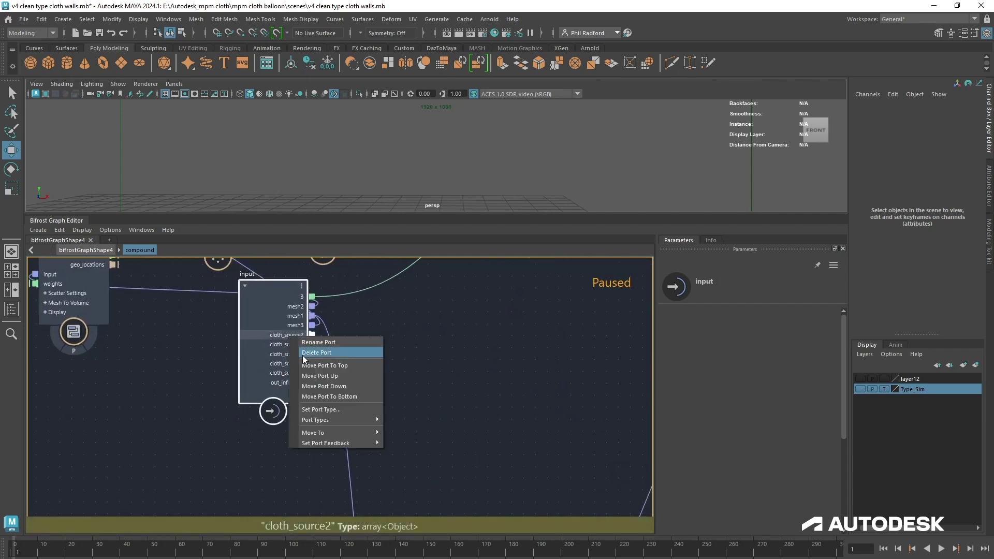
pyautogui.click(302, 355)
pyautogui.rightClick(288, 336)
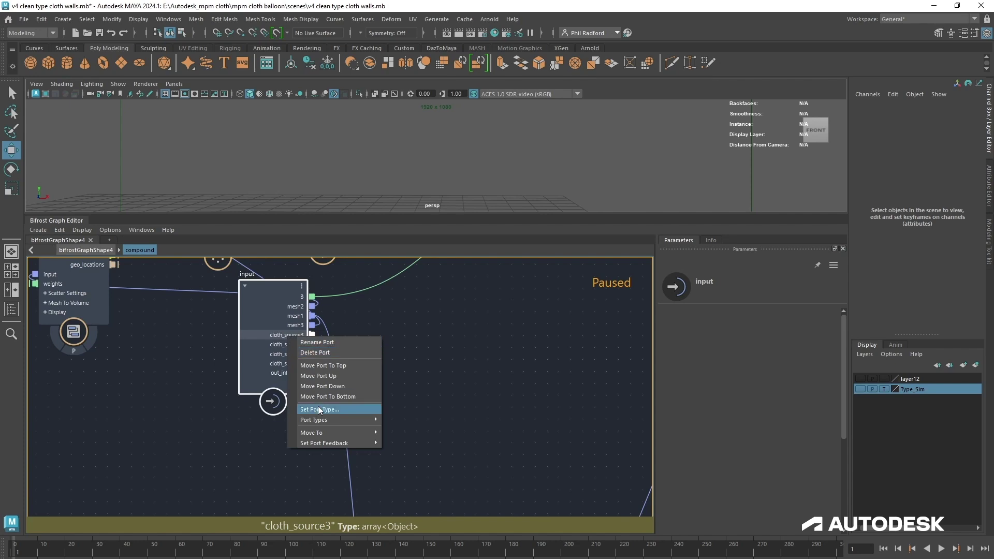
pyautogui.click(321, 355)
pyautogui.rightClick(284, 338)
pyautogui.click(309, 356)
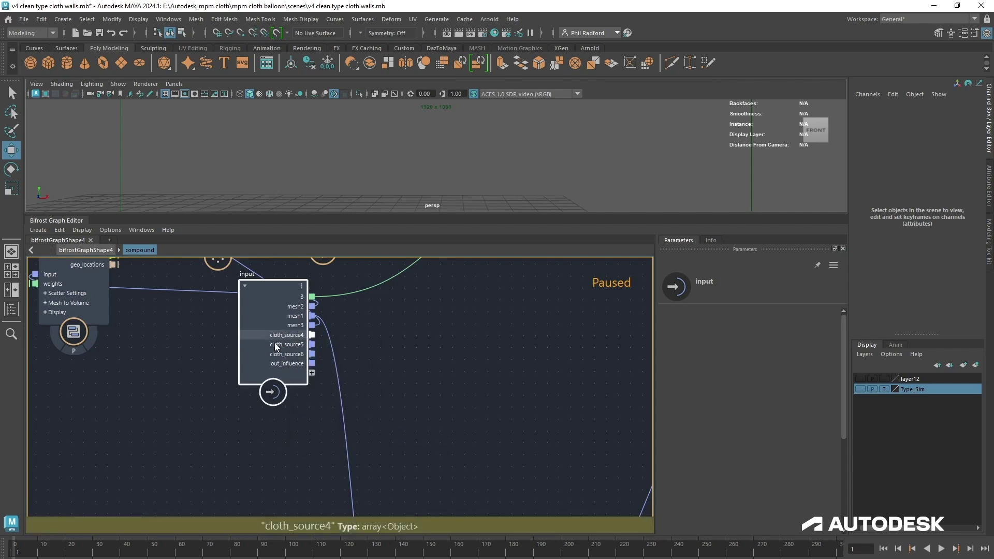
pyautogui.rightClick(284, 338)
pyautogui.click(312, 352)
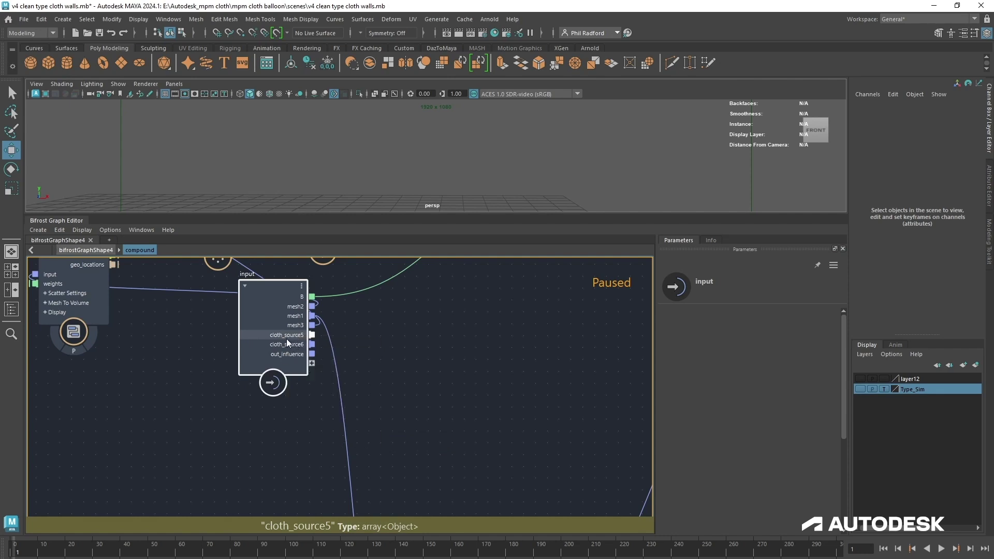
pyautogui.rightClick(285, 334)
pyautogui.click(307, 353)
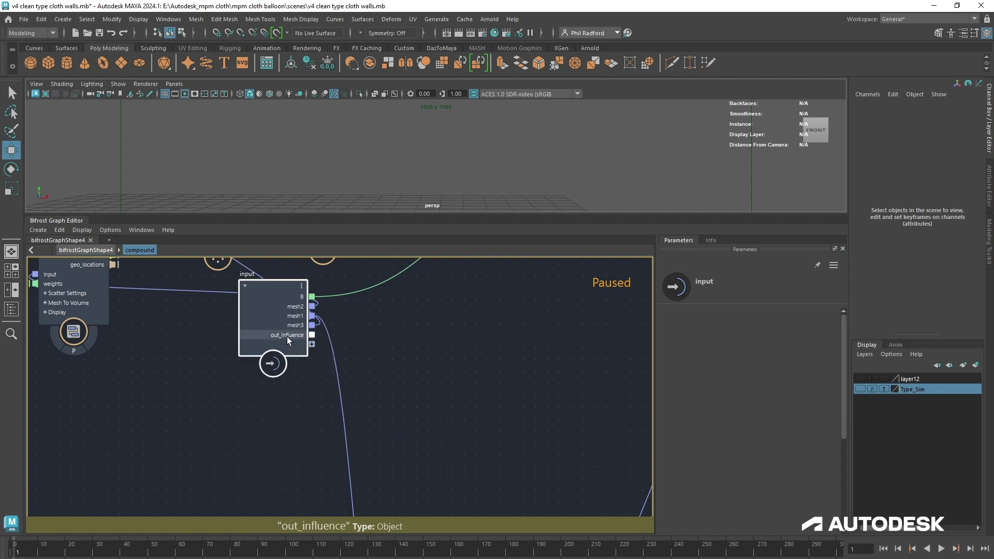
pyautogui.rightClick(287, 336)
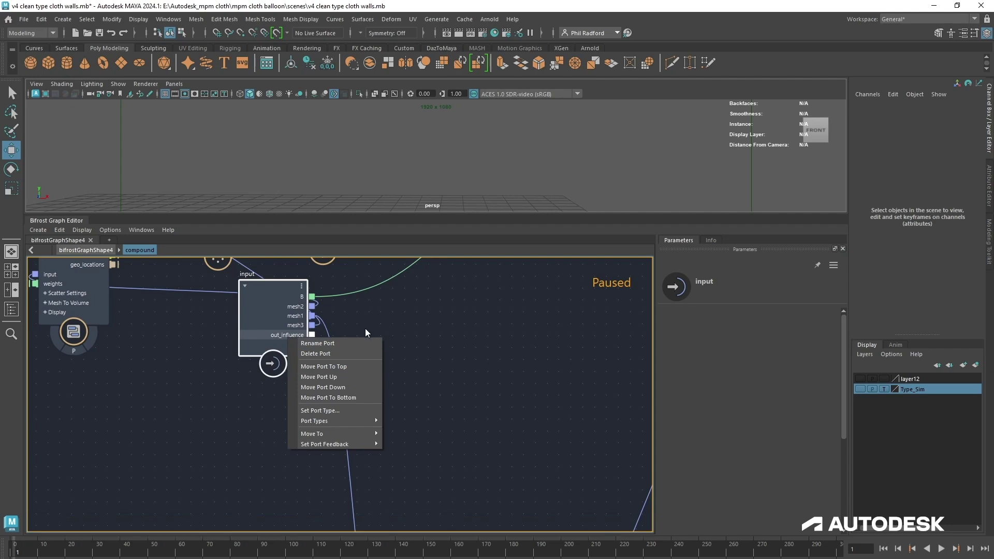
pyautogui.click(268, 327)
# - Place the input node to the left of the whole chain and raise Scatter_in_volume above its wires
pyautogui.keyDown('alt'); pyautogui.moveTo(177, 347); pyautogui.dragTo(537, 453, button='middle'); pyautogui.keyUp('alt')
pyautogui.scroll(-3, 537, 453)
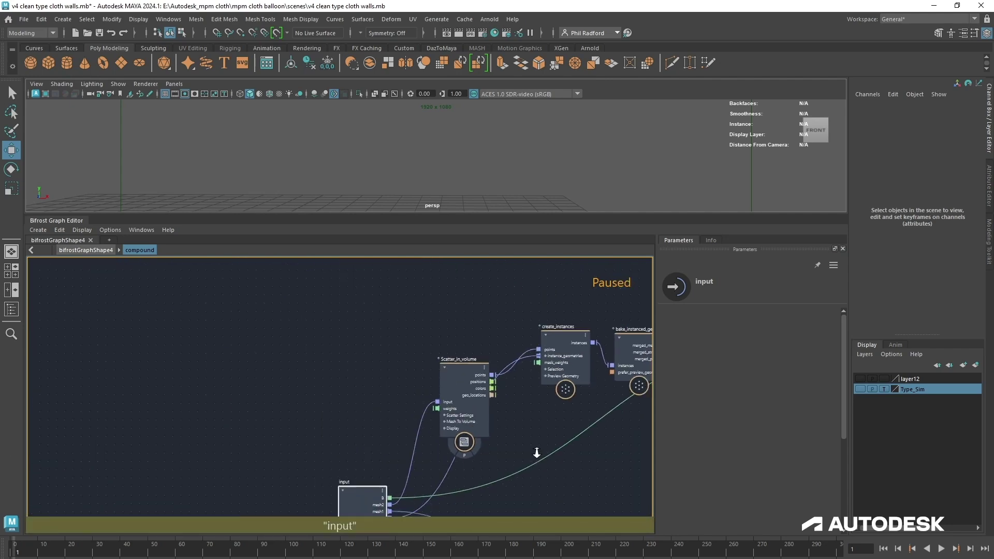
pyautogui.keyDown('alt'); pyautogui.moveTo(534, 487); pyautogui.dragTo(374, 396, button='middle'); pyautogui.keyUp('alt')
pyautogui.moveTo(222, 414); pyautogui.dragTo(164, 353)
pyautogui.keyDown('alt'); pyautogui.moveTo(365, 356); pyautogui.dragTo(306, 417, button='middle'); pyautogui.keyUp('alt')
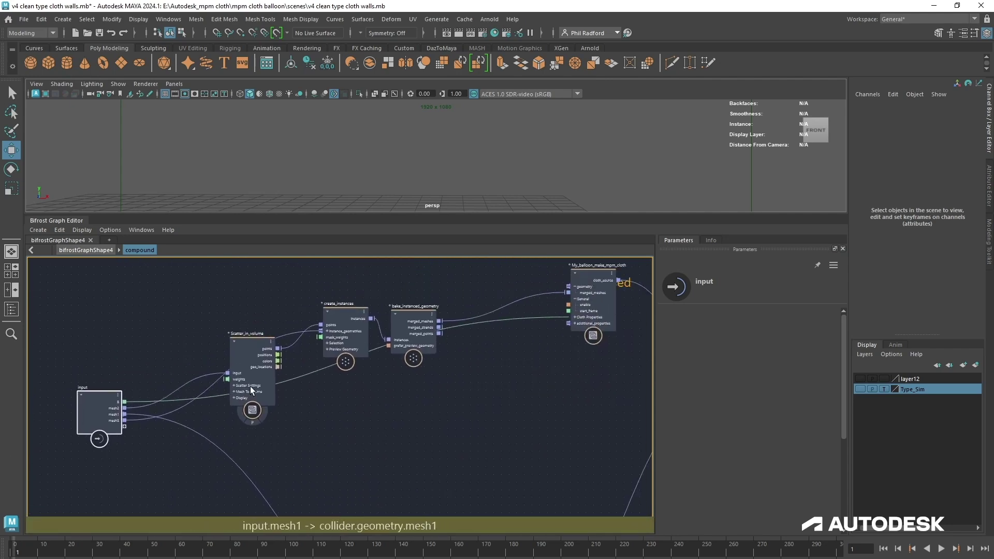
pyautogui.moveTo(244, 357); pyautogui.dragTo(222, 308)
pyautogui.scroll(3, 288, 421)
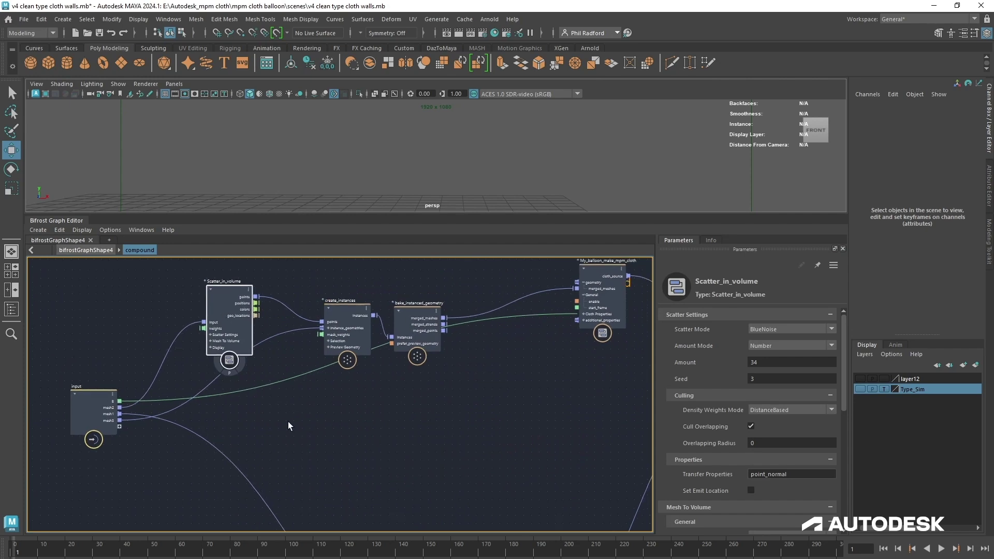
# - Move the input node up closer to the wires running below Scatter_in_volume
pyautogui.keyDown('alt'); pyautogui.moveTo(337, 437); pyautogui.dragTo(487, 448, button='middle'); pyautogui.keyUp('alt')
pyautogui.moveTo(203, 407); pyautogui.dragTo(198, 375)
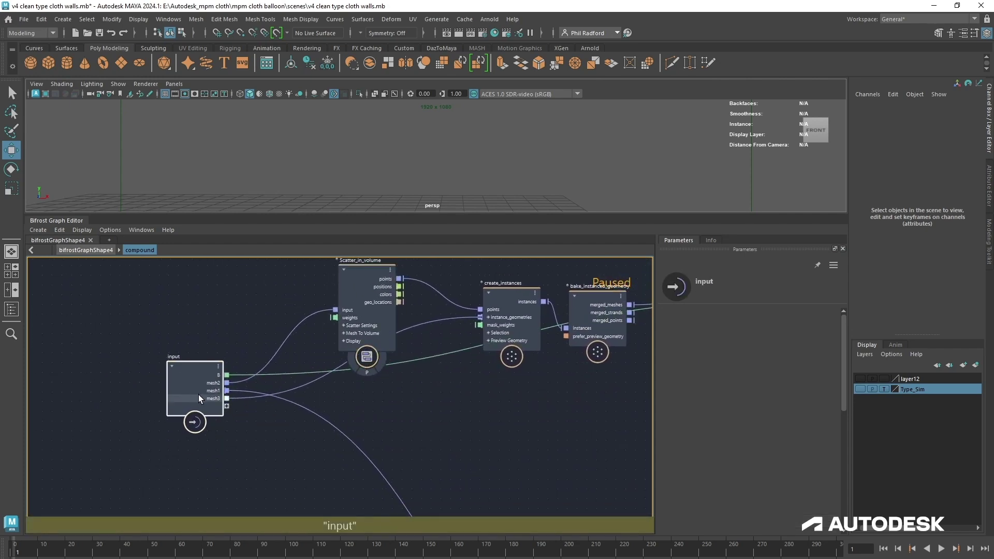
pyautogui.keyDown('alt'); pyautogui.moveTo(440, 408); pyautogui.dragTo(382, 442, button='middle'); pyautogui.keyUp('alt')
pyautogui.moveTo(382, 442)
pyautogui.keyDown('alt'); pyautogui.mouseDown(button='right')
pyautogui.moveTo(401, 446)
pyautogui.moveTo(389, 452)
pyautogui.mouseUp(button='right'); pyautogui.keyUp('alt')
pyautogui.keyDown('alt'); pyautogui.moveTo(412, 456); pyautogui.dragTo(440, 456, button='middle'); pyautogui.keyUp('alt')
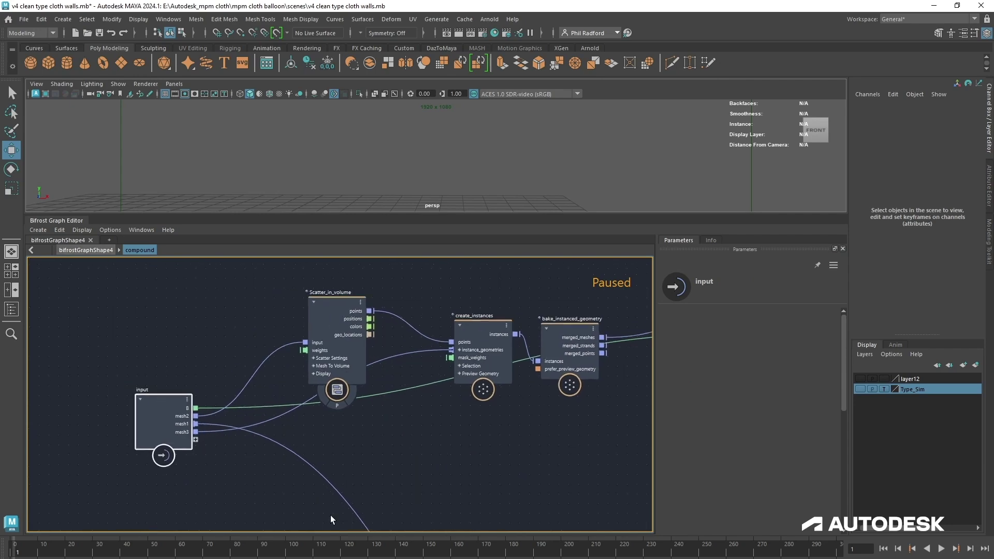
# - Move the collider and mpm_solver_settings nodes up closer to the cloth chain and simulate_mpm
pyautogui.keyDown('alt'); pyautogui.moveTo(418, 451); pyautogui.dragTo(439, 467, button='right'); pyautogui.keyUp('alt')
pyautogui.click(439, 444)
pyautogui.keyDown('alt'); pyautogui.moveTo(439, 467); pyautogui.dragTo(449, 473, button='middle'); pyautogui.keyUp('alt')
pyautogui.keyDown('alt'); pyautogui.moveTo(449, 474); pyautogui.dragTo(424, 474, button='right'); pyautogui.keyUp('alt')
pyautogui.keyDown('alt'); pyautogui.moveTo(468, 455); pyautogui.dragTo(233, 350, button='middle'); pyautogui.keyUp('alt')
pyautogui.keyDown('alt'); pyautogui.moveTo(233, 350); pyautogui.dragTo(130, 357, button='right'); pyautogui.keyUp('alt')
pyautogui.keyDown('alt'); pyautogui.moveTo(130, 357); pyautogui.dragTo(142, 392, button='middle'); pyautogui.keyUp('alt')
pyautogui.keyDown('alt'); pyautogui.moveTo(355, 443); pyautogui.dragTo(359, 394, button='middle'); pyautogui.keyUp('alt')
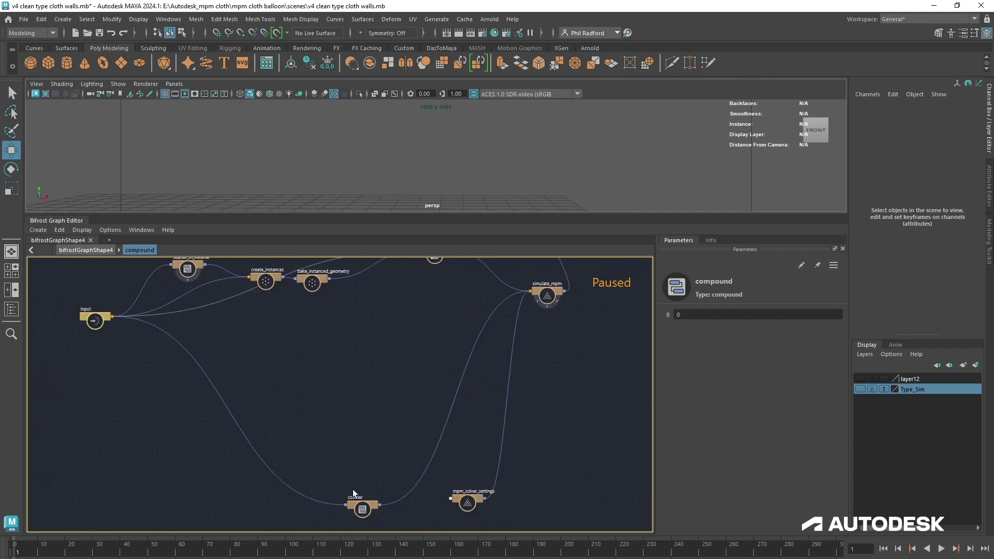
pyautogui.moveTo(357, 500); pyautogui.dragTo(391, 364)
pyautogui.moveTo(461, 494); pyautogui.dragTo(520, 375)
# - Shift the input node slightly up and farther from Scatter_in_volume
pyautogui.keyDown('alt'); pyautogui.moveTo(388, 336); pyautogui.dragTo(372, 475, button='middle'); pyautogui.keyUp('alt')
pyautogui.keyDown('alt'); pyautogui.moveTo(371, 475); pyautogui.dragTo(518, 457, button='right'); pyautogui.keyUp('alt')
pyautogui.keyDown('alt'); pyautogui.moveTo(409, 455); pyautogui.dragTo(474, 395, button='middle'); pyautogui.keyUp('alt')
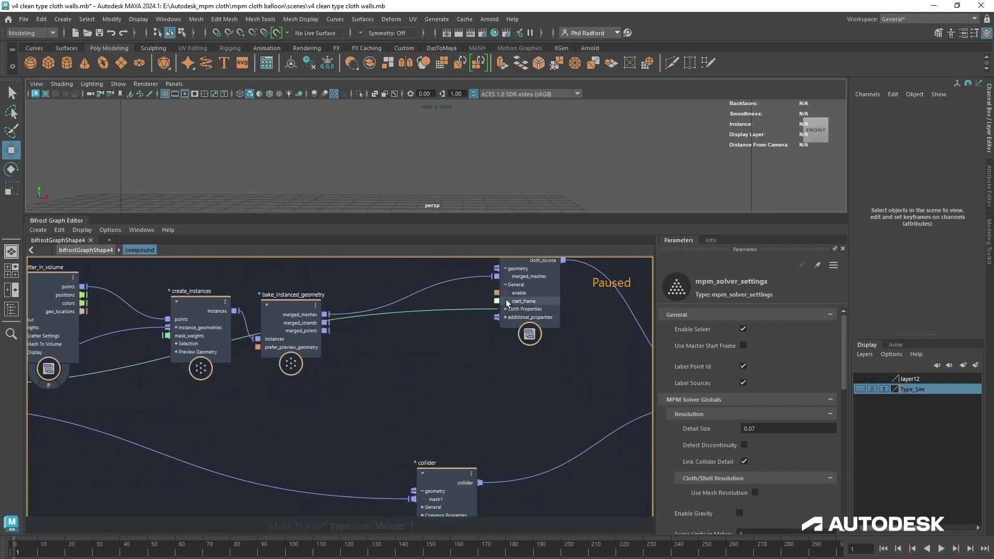
pyautogui.keyDown('alt'); pyautogui.moveTo(262, 432); pyautogui.dragTo(468, 448, button='middle'); pyautogui.keyUp('alt')
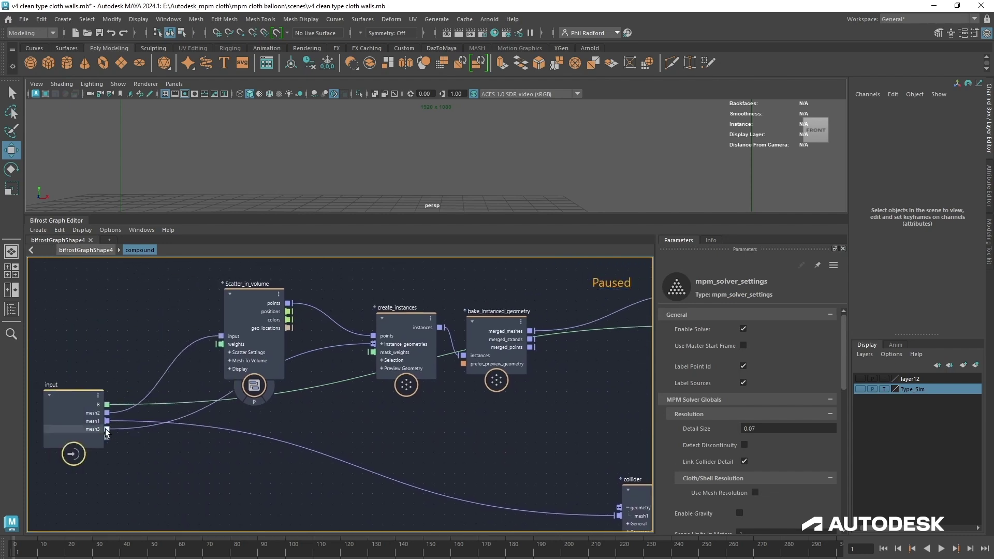
pyautogui.moveTo(87, 413); pyautogui.dragTo(73, 403)
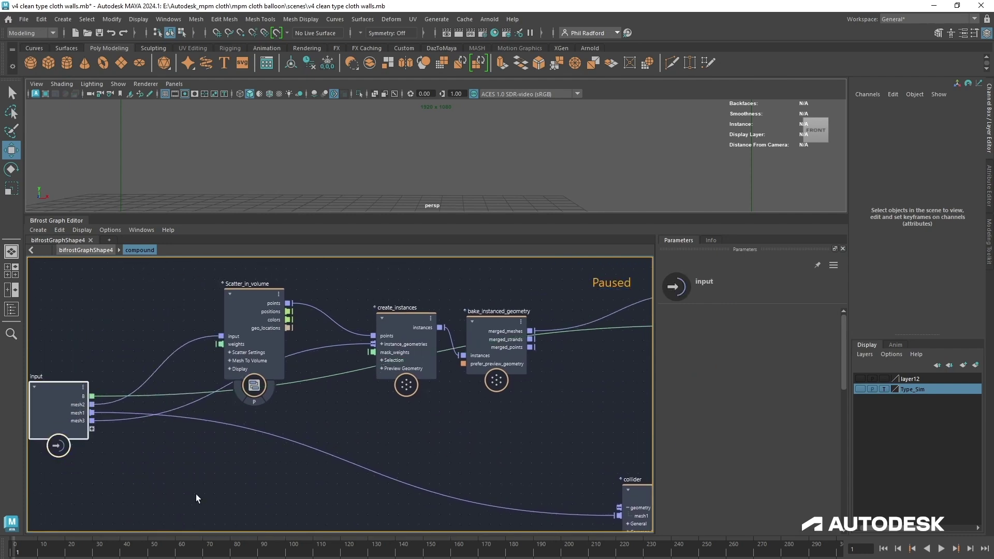
# - Bring the output node down to sit just past simulate_mpm at the end of the chain
pyautogui.moveTo(196, 494); pyautogui.dragTo(269, 497, button='middle')
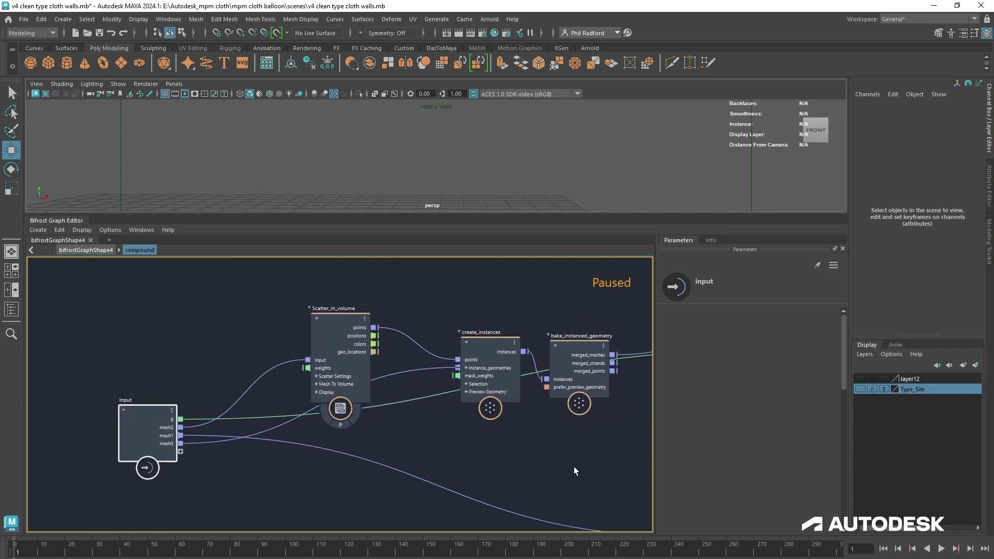
pyautogui.moveTo(574, 467); pyautogui.dragTo(157, 402, button='middle')
pyautogui.scroll(-1, 158, 401)
pyautogui.moveTo(337, 381); pyautogui.dragTo(191, 515, button='middle')
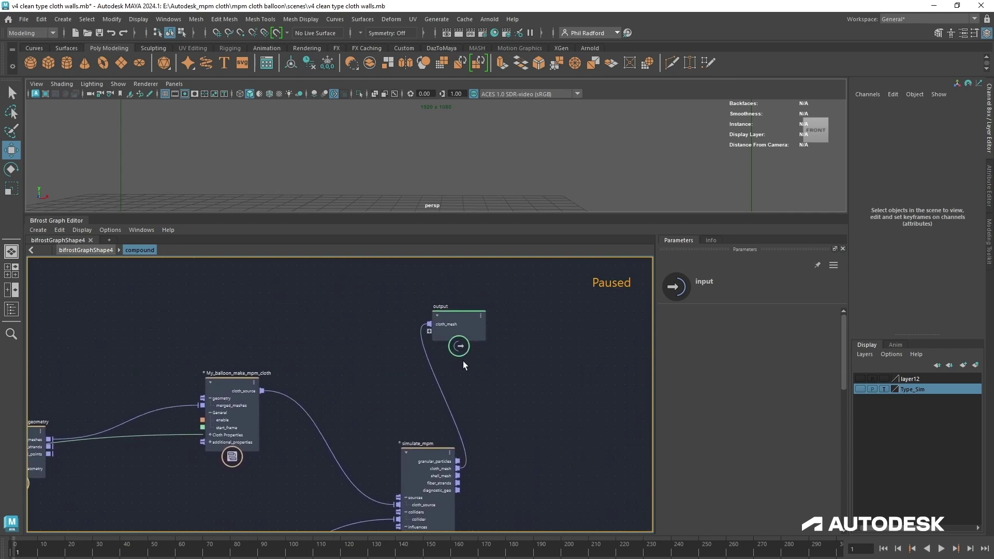
pyautogui.moveTo(458, 329); pyautogui.dragTo(627, 499)
# - Lower My_balloon_make_mpm_cloth to just above the collider and raise Scatter_in_volume clear of the wires
pyautogui.moveTo(179, 495); pyautogui.dragTo(561, 373, button='middle')
pyautogui.moveTo(626, 334); pyautogui.dragTo(581, 428)
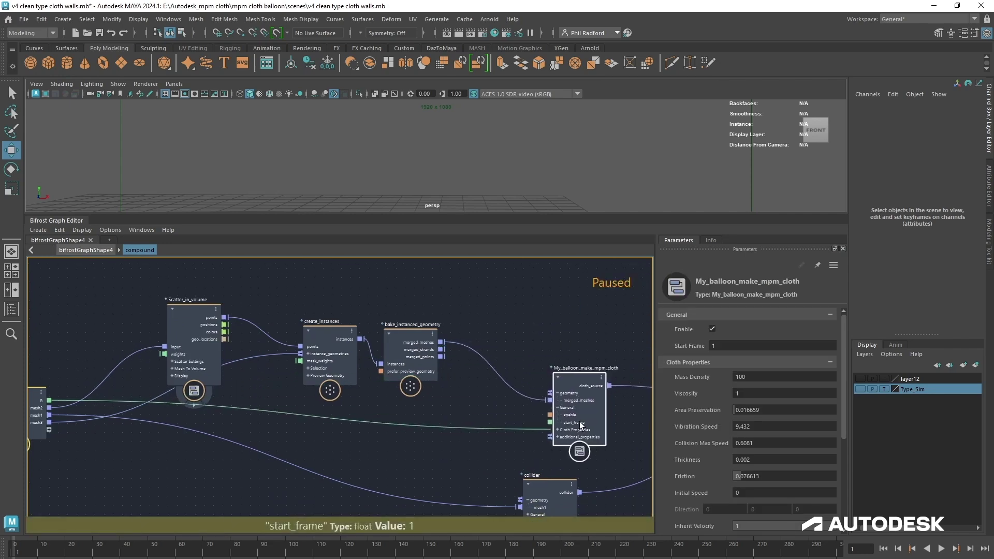
pyautogui.moveTo(242, 370); pyautogui.dragTo(368, 315, button='middle')
pyautogui.click(335, 296)
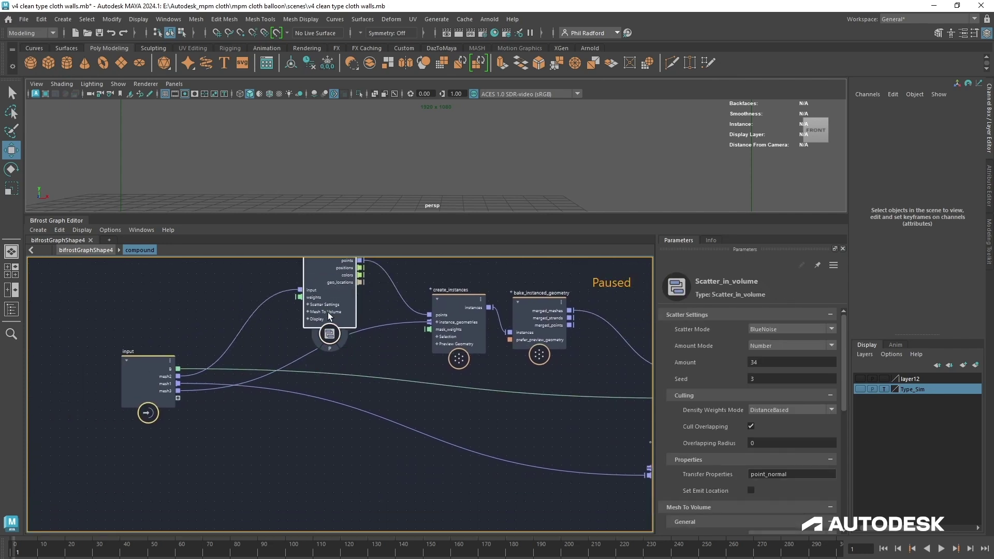
pyautogui.moveTo(264, 351); pyautogui.dragTo(284, 408, button='middle')
# - Return to the top-level bifrostGraphShape4 graph, collapse the compound node and rename it mpm_balloon_solver
pyautogui.click(88, 251)
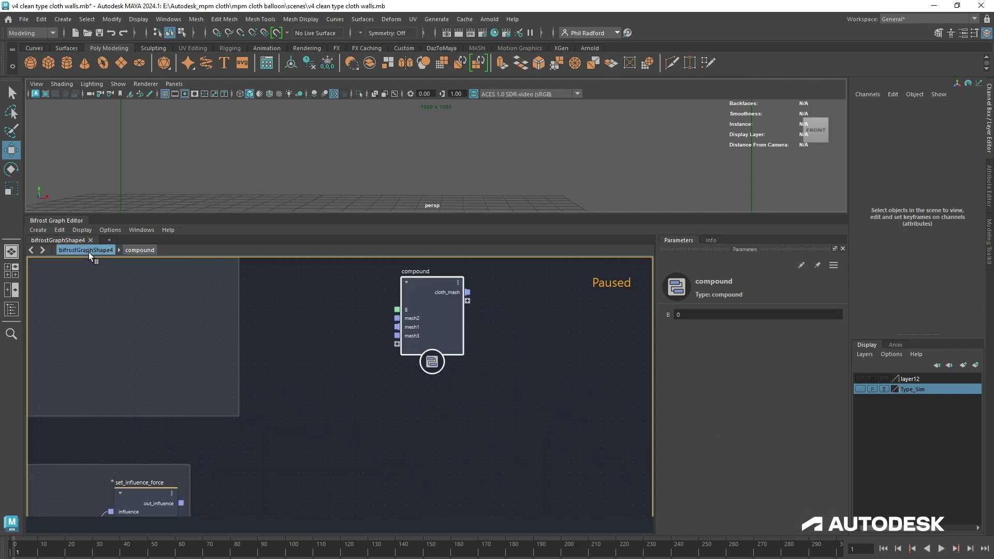
pyautogui.moveTo(400, 342); pyautogui.dragTo(390, 410)
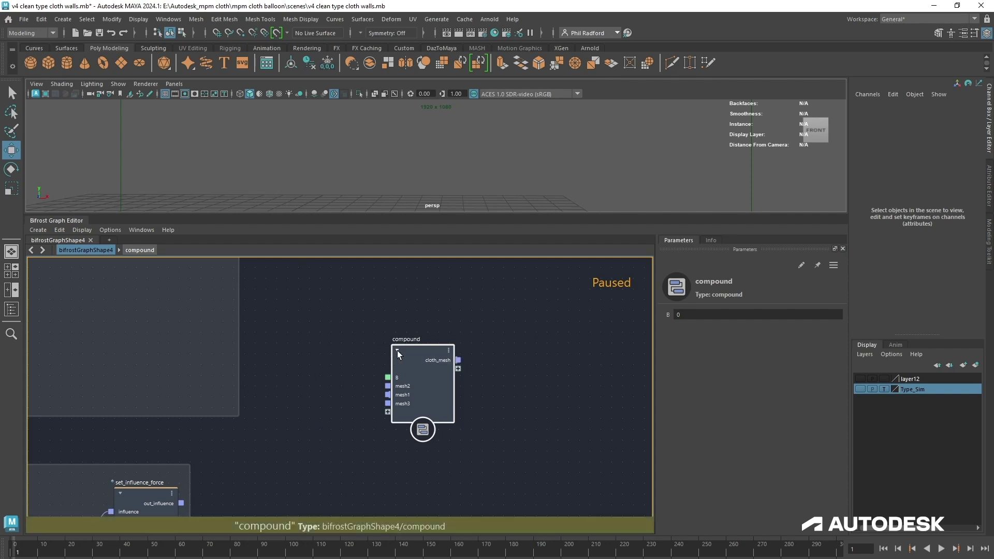
pyautogui.click(397, 351)
pyautogui.doubleClick(408, 340)
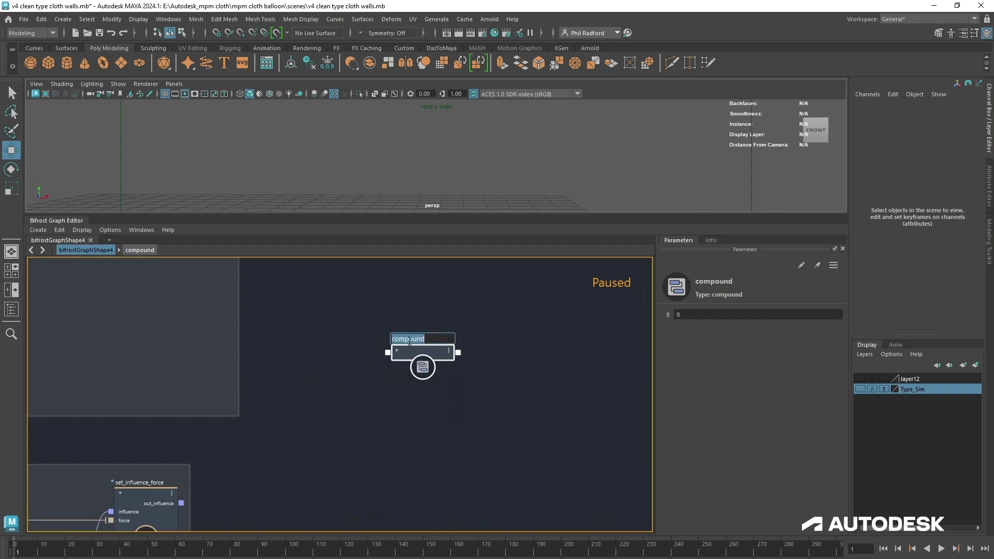
pyautogui.write('mpm_')
pyautogui.write(' balloon')
pyautogui.write(' solver')
pyautogui.press('Return')
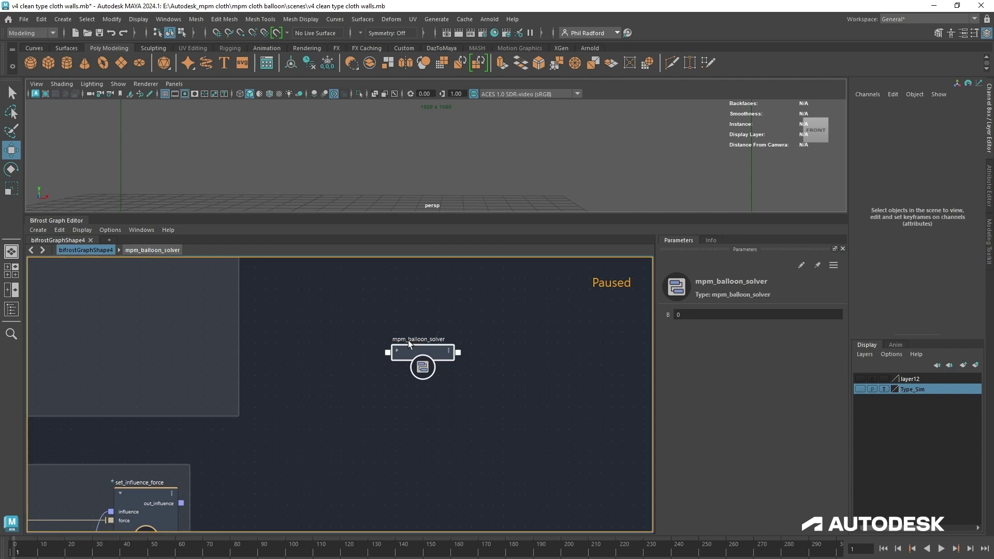
# - Publish the mpm_balloon_solver compound to a new file under the User::Compounds namespace
pyautogui.rightClick(416, 350)
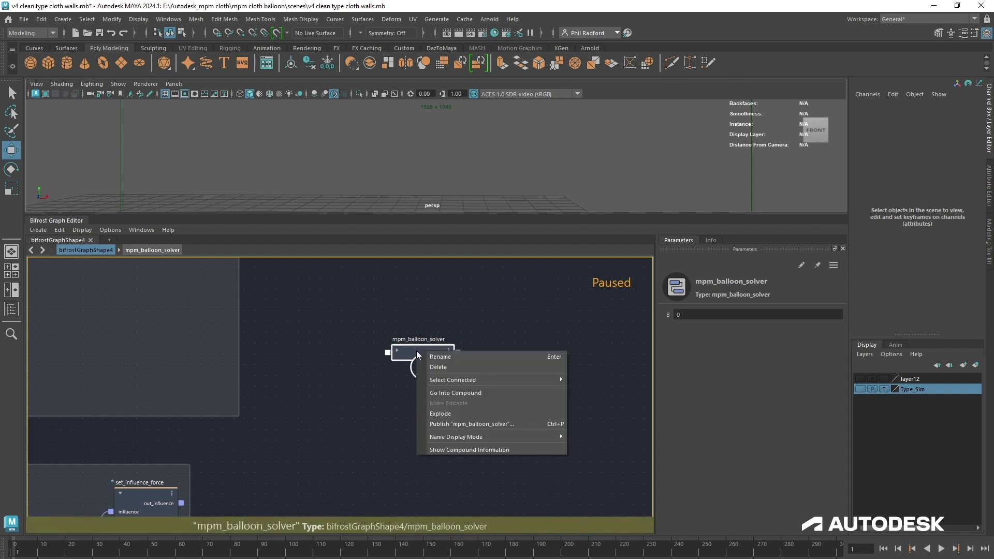
pyautogui.click(448, 425)
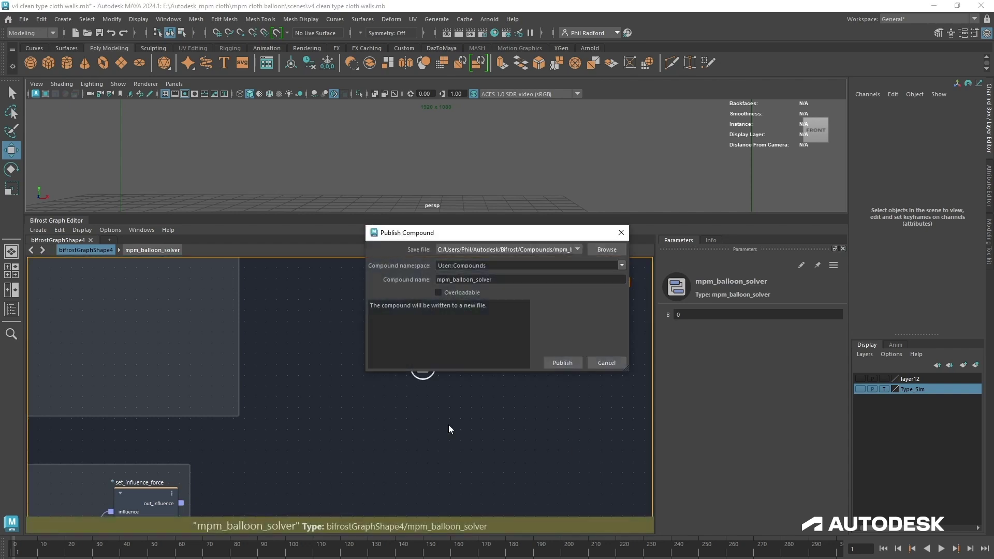
pyautogui.click(561, 363)
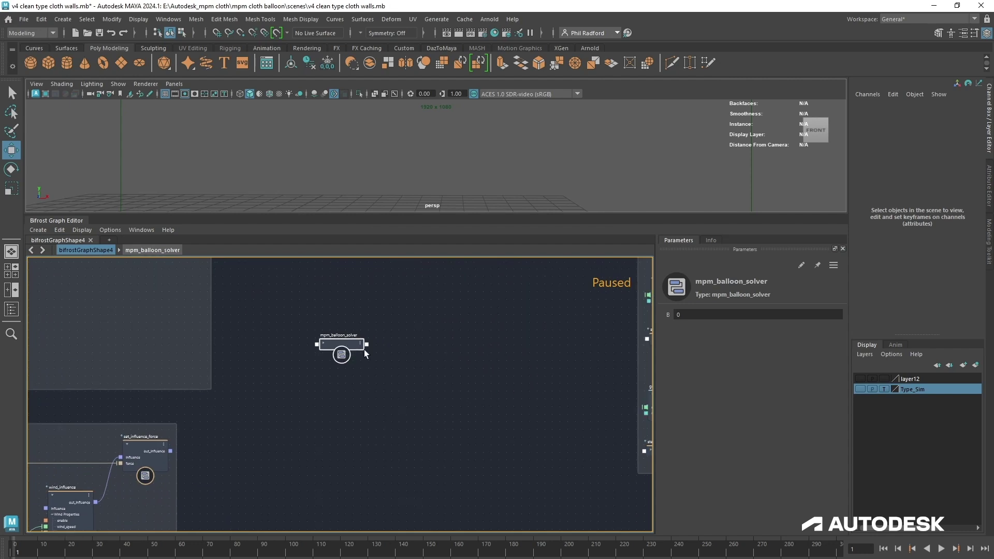
# - Create a new Bifrost graph and add the published mpm_balloon_solver compound to it
pyautogui.click(111, 240)
pyautogui.click(132, 253)
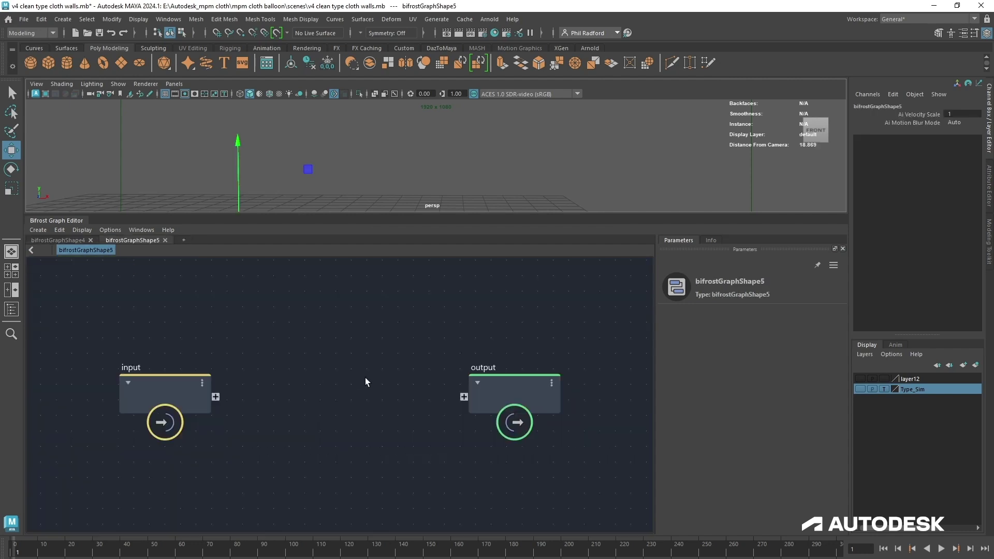
pyautogui.press('Tab')
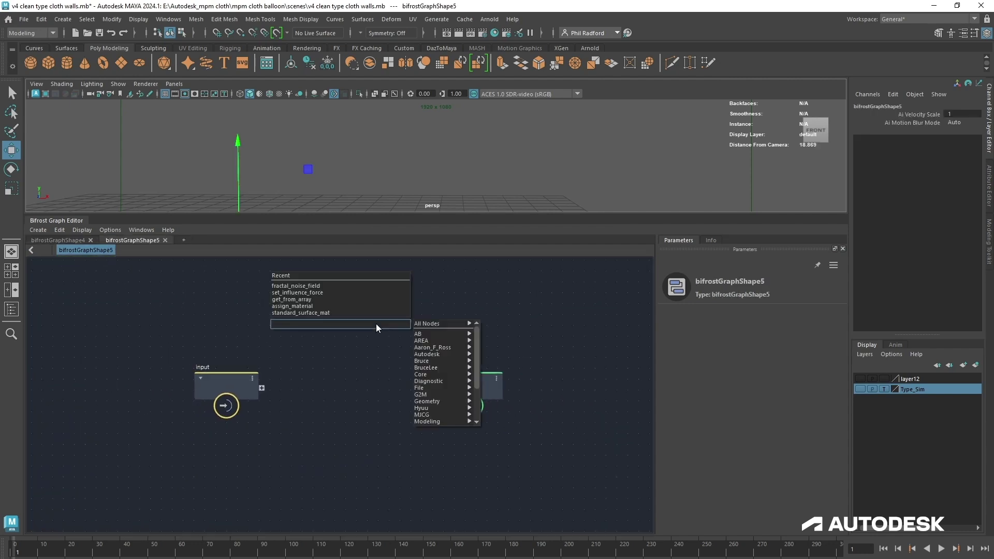
pyautogui.write('mpm')
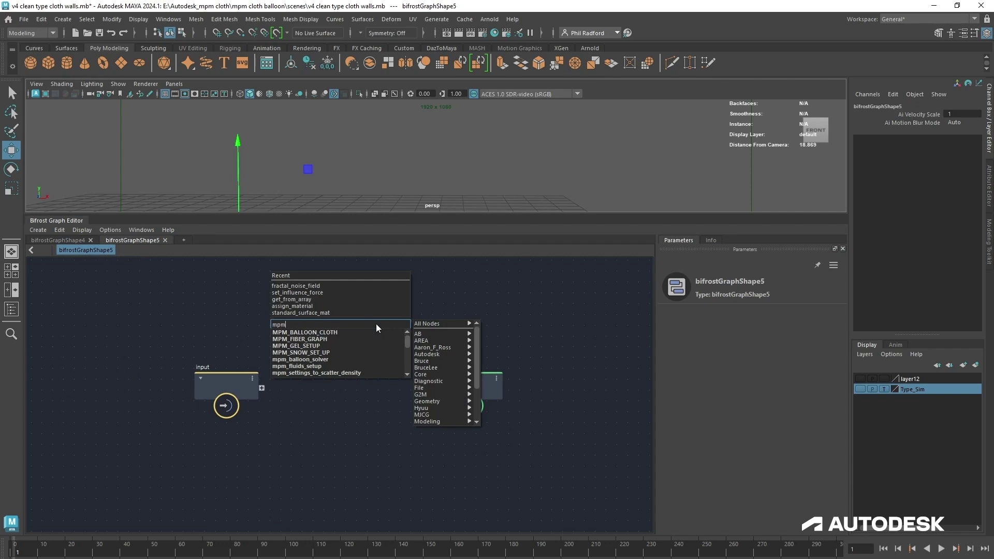
pyautogui.press('Down')
pyautogui.press('Down')
pyautogui.press('Down')
pyautogui.press('Down')
pyautogui.press('Down')
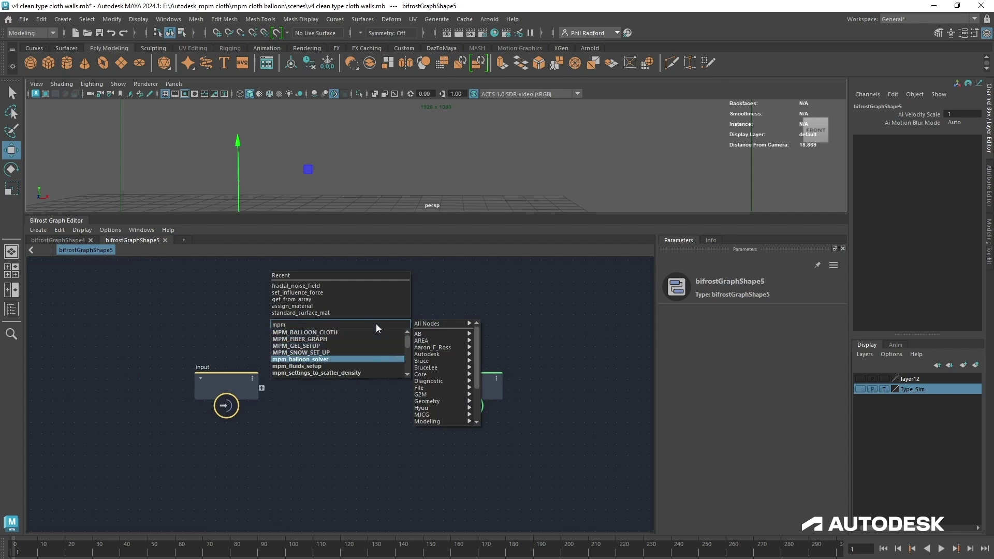
pyautogui.press('Return')
# - Explode mpm_balloon_solver into its individual nodes in the new graph
pyautogui.rightClick(372, 345)
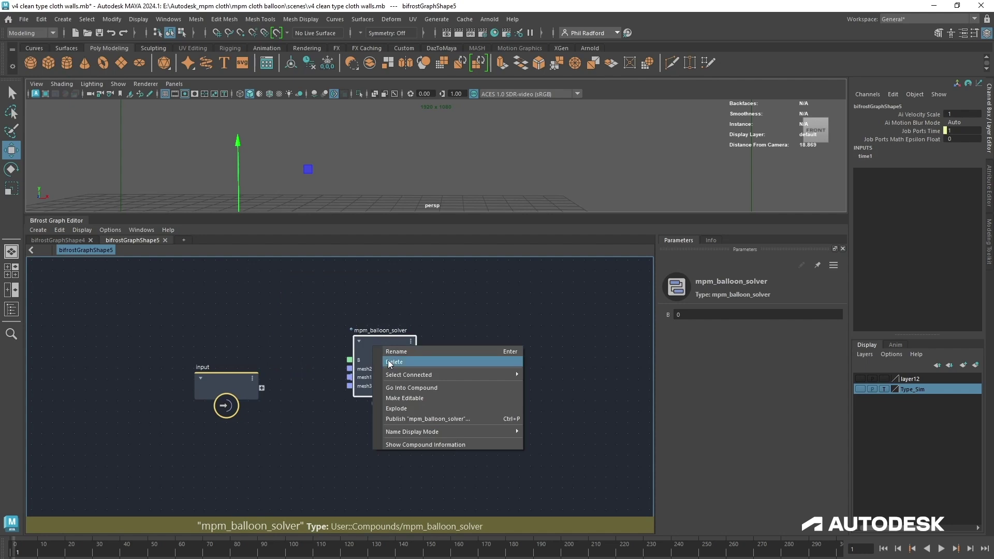
pyautogui.click(394, 410)
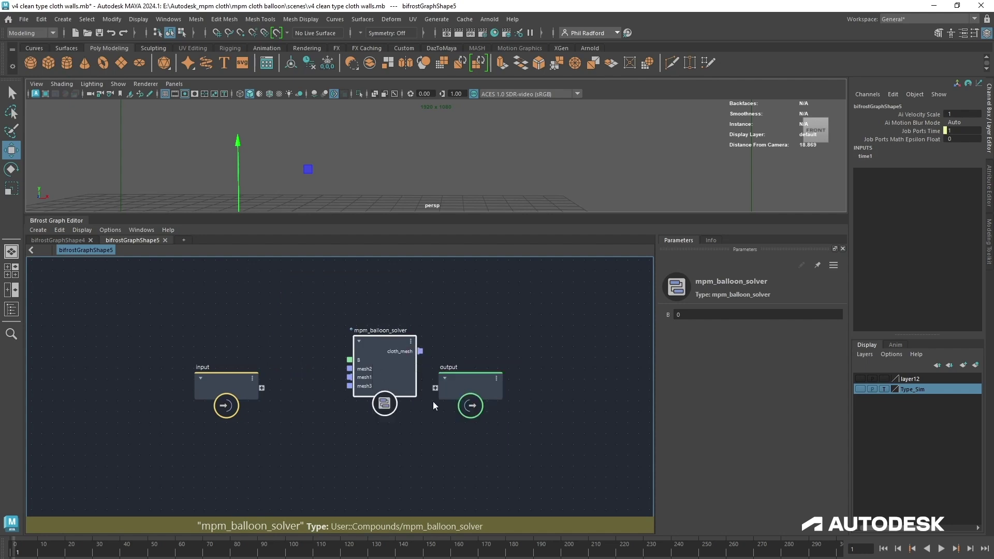
pyautogui.scroll(-6, 352, 409)
pyautogui.keyDown('alt'); pyautogui.moveTo(370, 475); pyautogui.dragTo(484, 477, button='middle'); pyautogui.keyUp('alt')
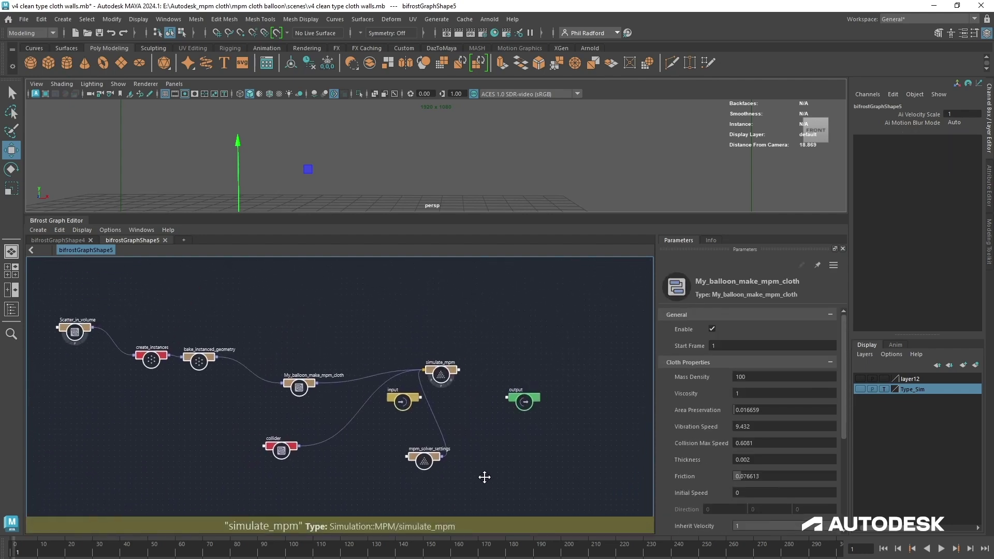
pyautogui.scroll(1, 380, 444)
pyautogui.scroll(2, 380, 445)
pyautogui.keyDown('alt'); pyautogui.moveTo(358, 457); pyautogui.dragTo(539, 495, button='middle'); pyautogui.keyUp('alt')
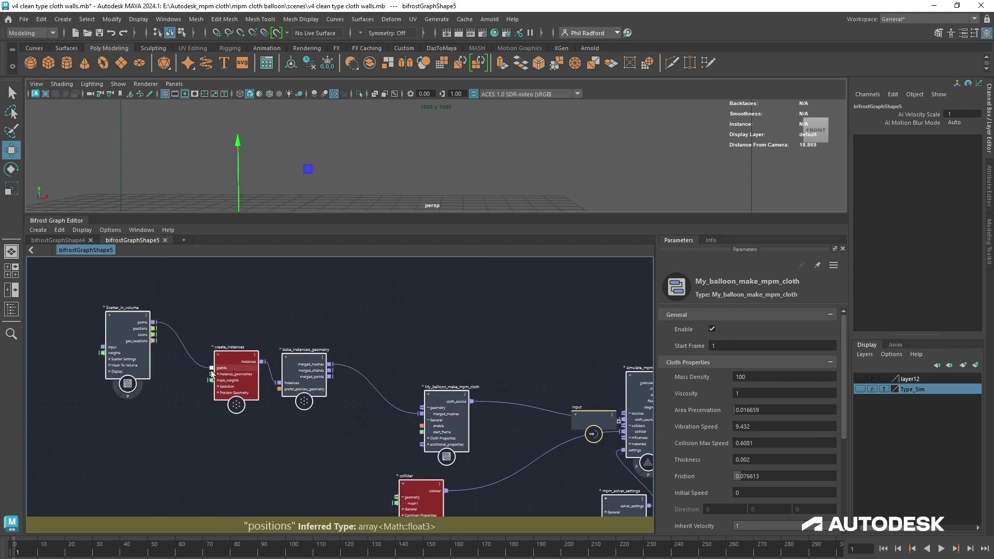
# - Nudge create_instances and My_balloon_make_mpm_cloth upward, and delete the input node lying among the exploded nodes
pyautogui.click(241, 378)
pyautogui.moveTo(240, 379); pyautogui.dragTo(230, 372)
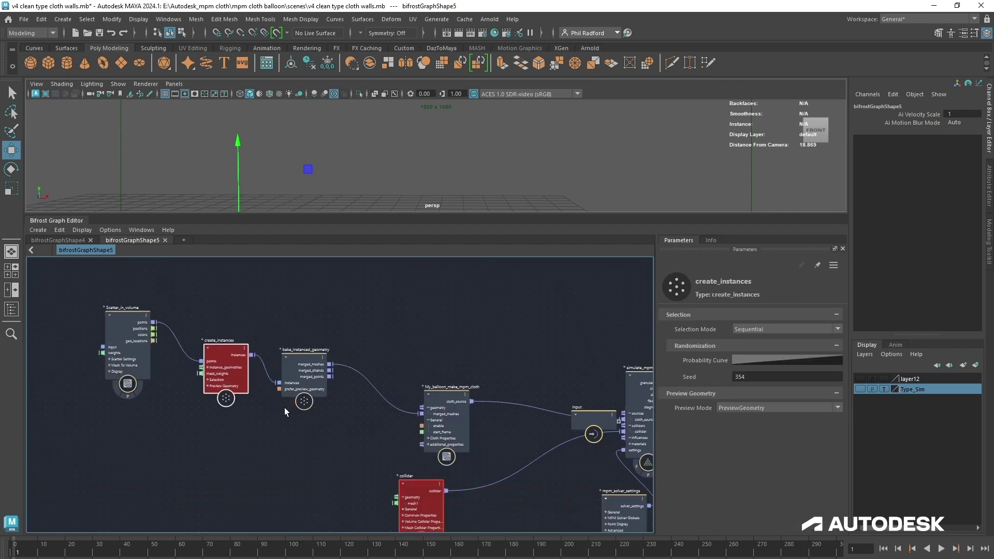
pyautogui.moveTo(285, 408); pyautogui.dragTo(247, 416, button='middle')
pyautogui.click(421, 447)
pyautogui.moveTo(439, 381); pyautogui.dragTo(426, 341)
pyautogui.moveTo(565, 387); pyautogui.dragTo(229, 453)
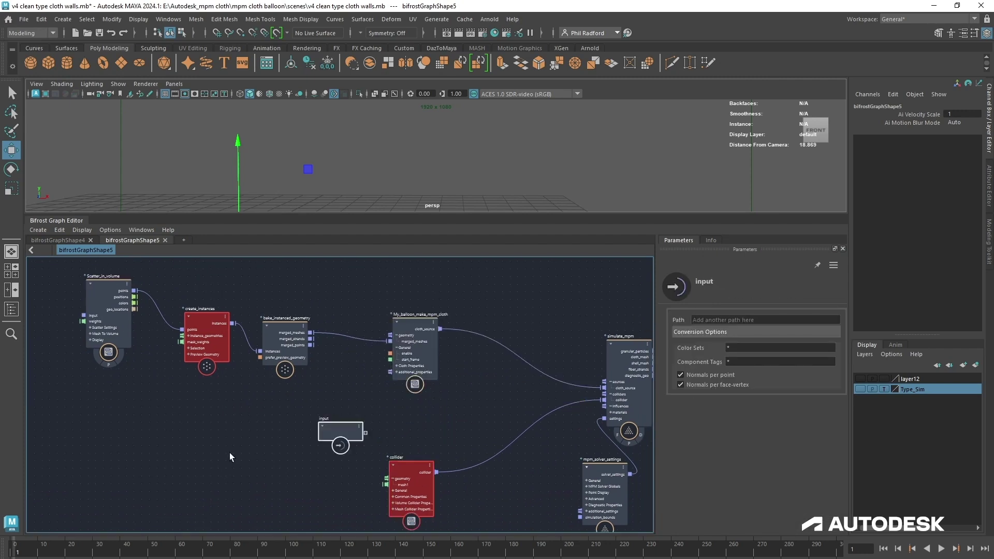
pyautogui.press('Delete')
# - Select create_instances and slightly reposition the collider node
pyautogui.moveTo(229, 434); pyautogui.dragTo(264, 440, button='middle')
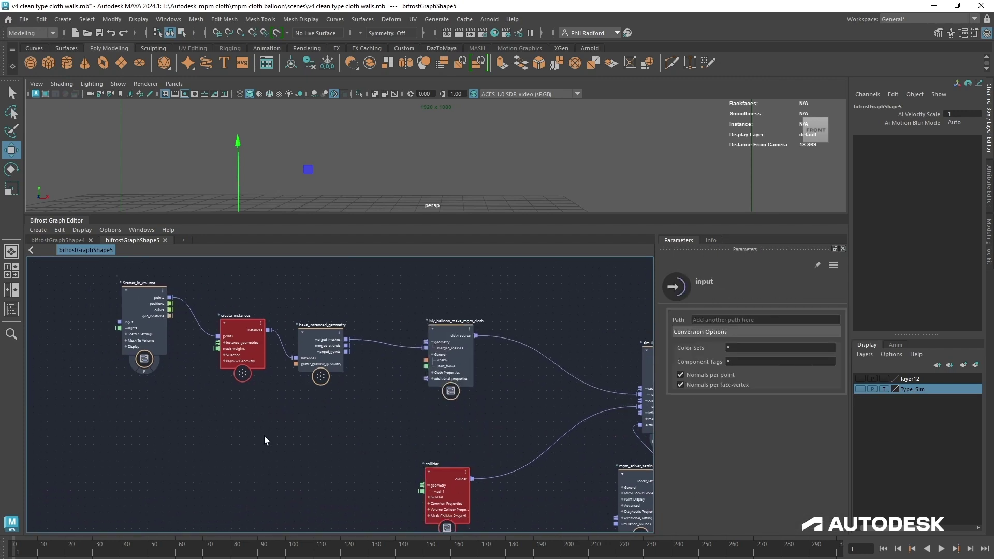
pyautogui.click(244, 350)
pyautogui.moveTo(325, 484); pyautogui.dragTo(310, 430, button='middle')
pyautogui.moveTo(370, 411)
pyautogui.mouseDown()
pyautogui.moveTo(353, 431)
pyautogui.moveTo(379, 406)
pyautogui.mouseUp()
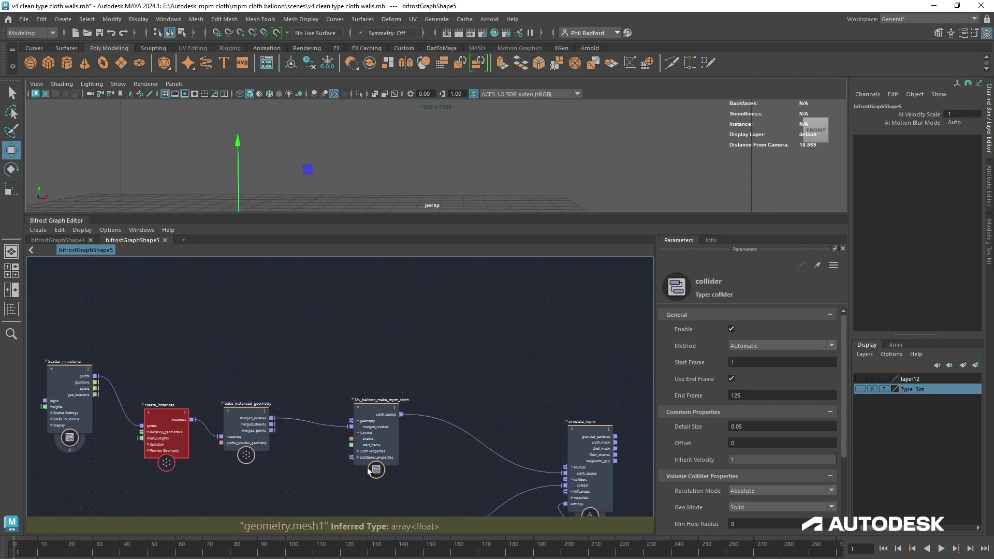
# - Switch back to the bifrostGraphShape4 graph and delete its mpm_balloon_solver compound
pyautogui.click(64, 238)
pyautogui.moveTo(341, 373); pyautogui.dragTo(379, 395, button='middle')
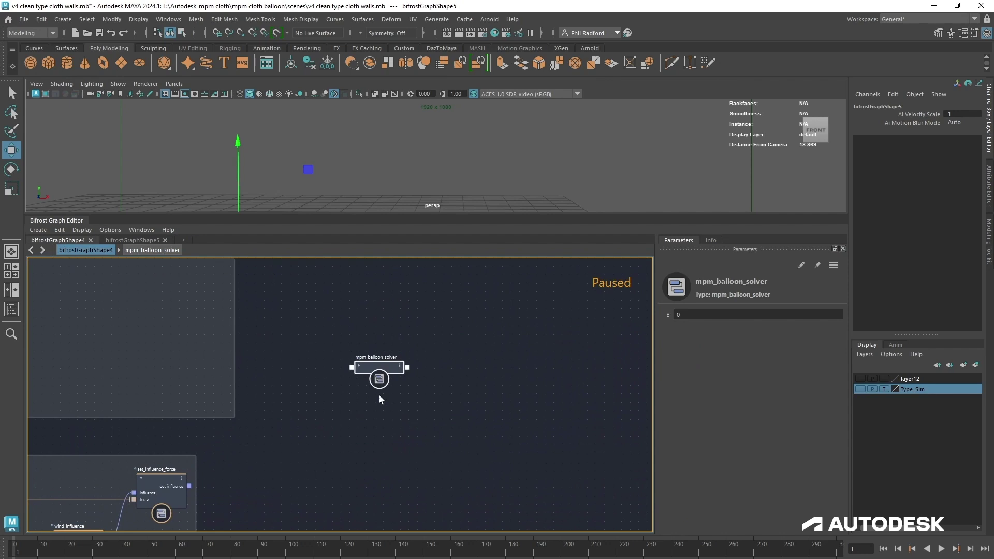
pyautogui.moveTo(390, 366); pyautogui.dragTo(382, 396)
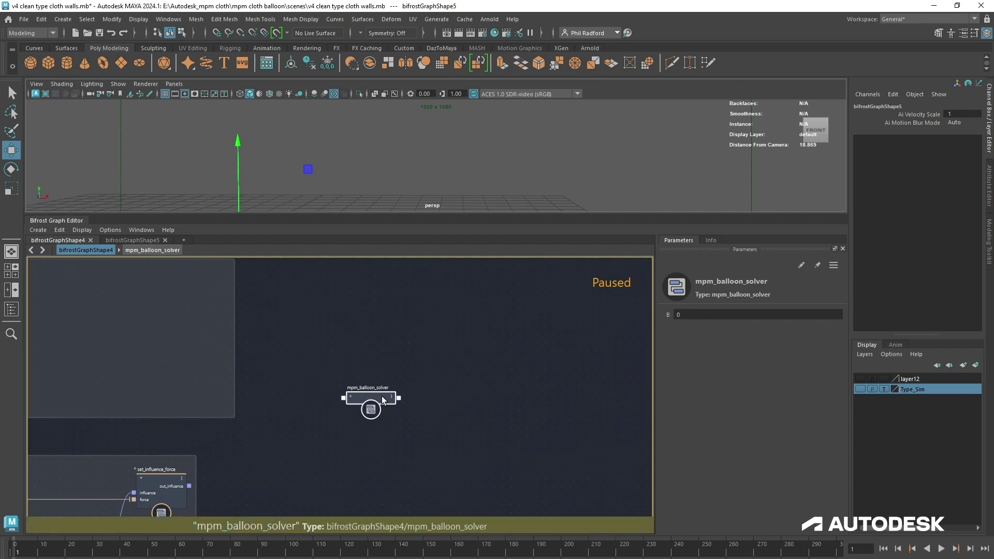
pyautogui.press('Delete')
pyautogui.scroll(-3, 409, 394)
pyautogui.moveTo(453, 404); pyautogui.dragTo(566, 459, button='middle')
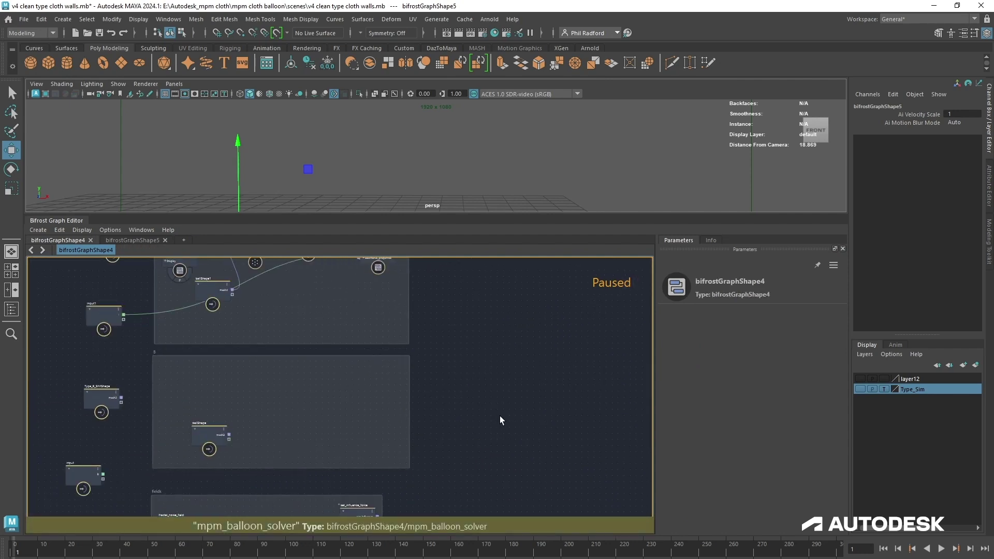
pyautogui.scroll(-2, 499, 383)
pyautogui.moveTo(538, 347); pyautogui.dragTo(380, 418, button='middle')
# - Undo the deletion of the mpm_balloon_solver compound and its renaming
pyautogui.hotkey('ctrl', 'z')
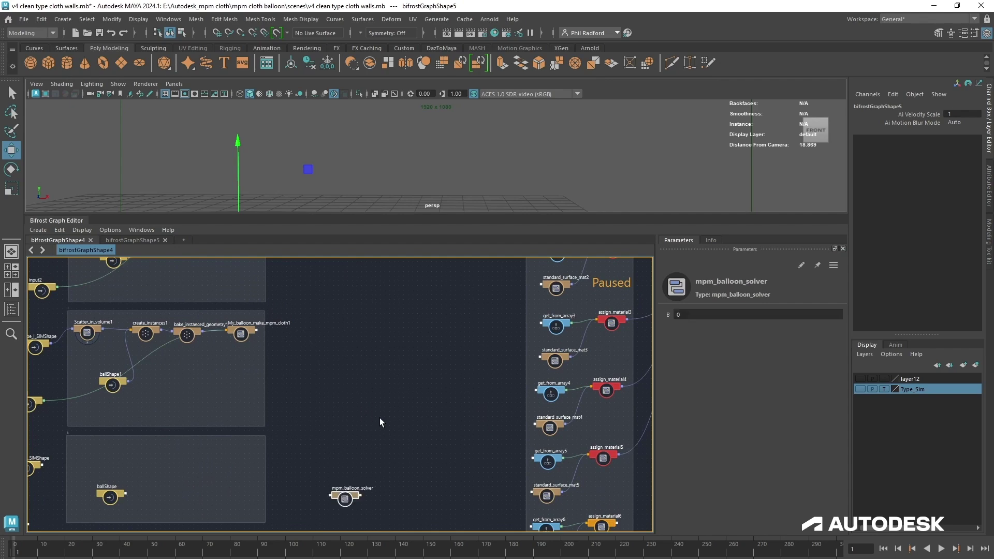
pyautogui.hotkey('ctrl', 'z')
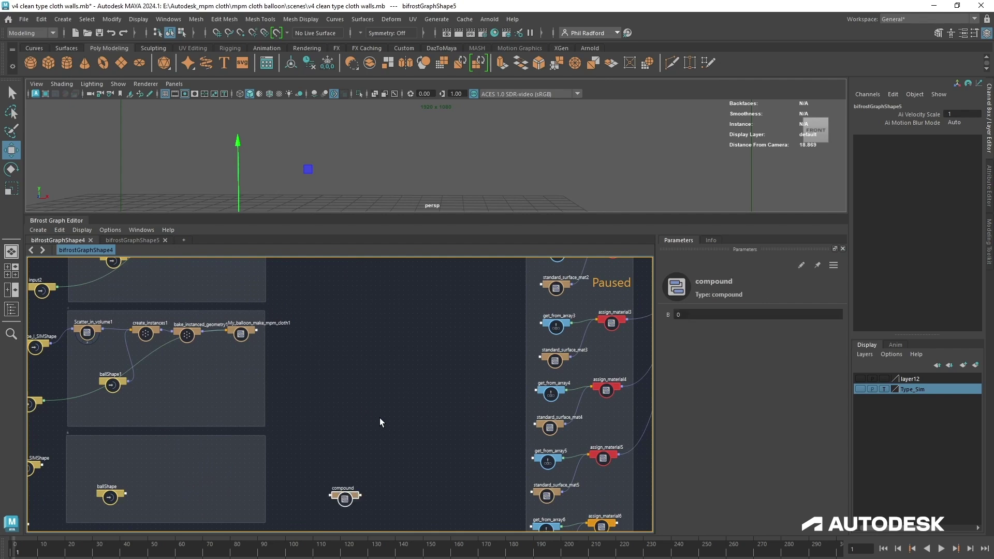